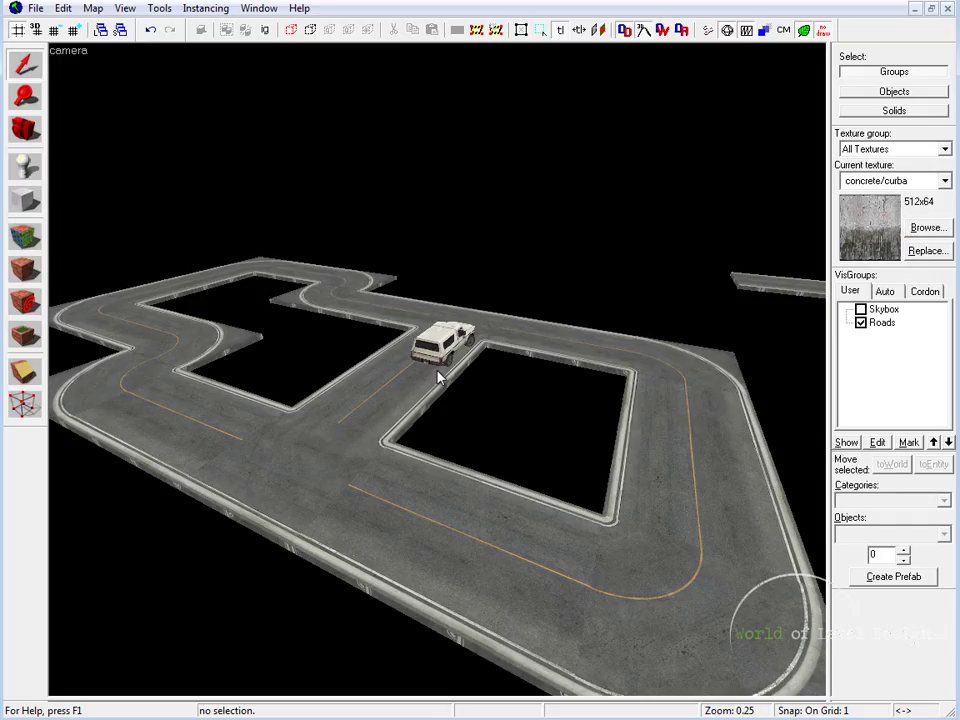
- Look over the existing road layouts in the 3D view and select individual road pieces to inspect how they are built
click(158, 330)
click(430, 219)
key(z)
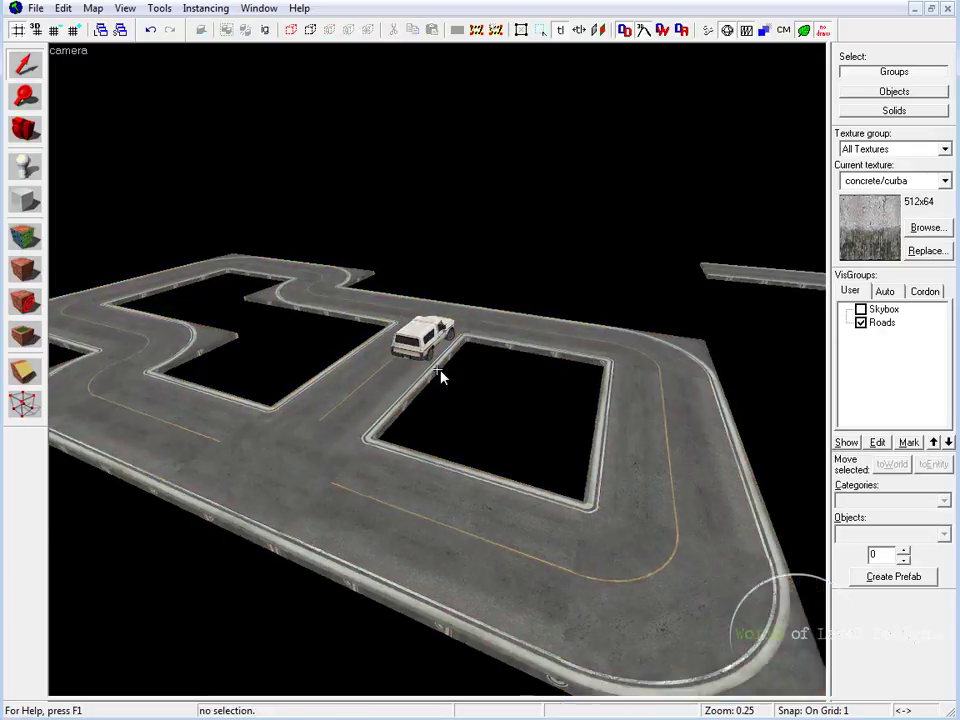
key(w)
key(w)
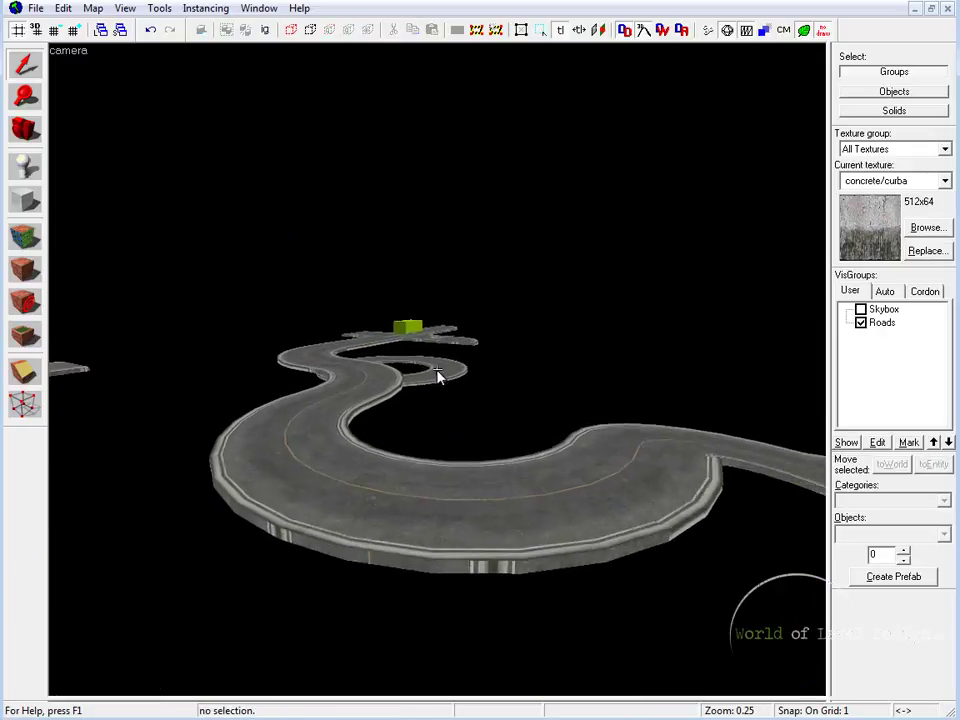
key(s)
click(430, 363)
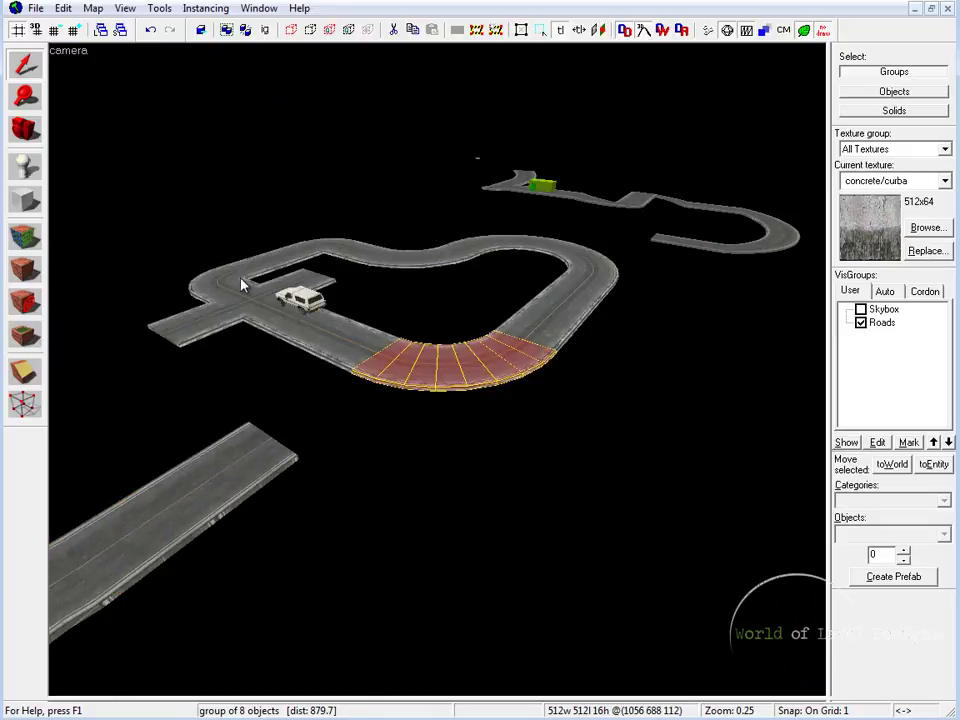
click(230, 283)
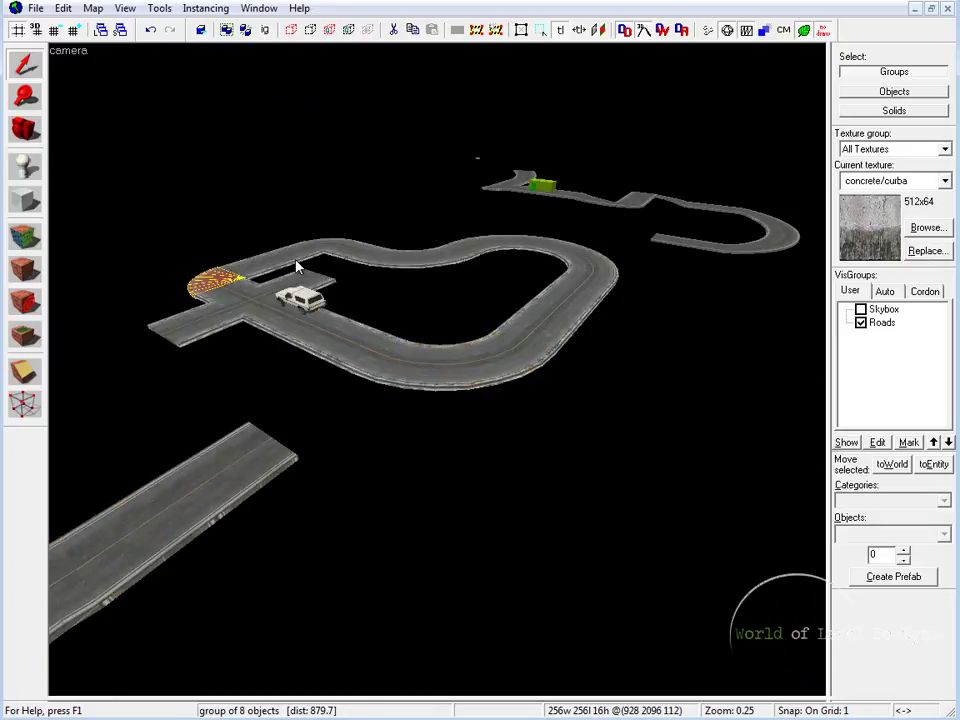
click(575, 252)
key(z)
key(w)
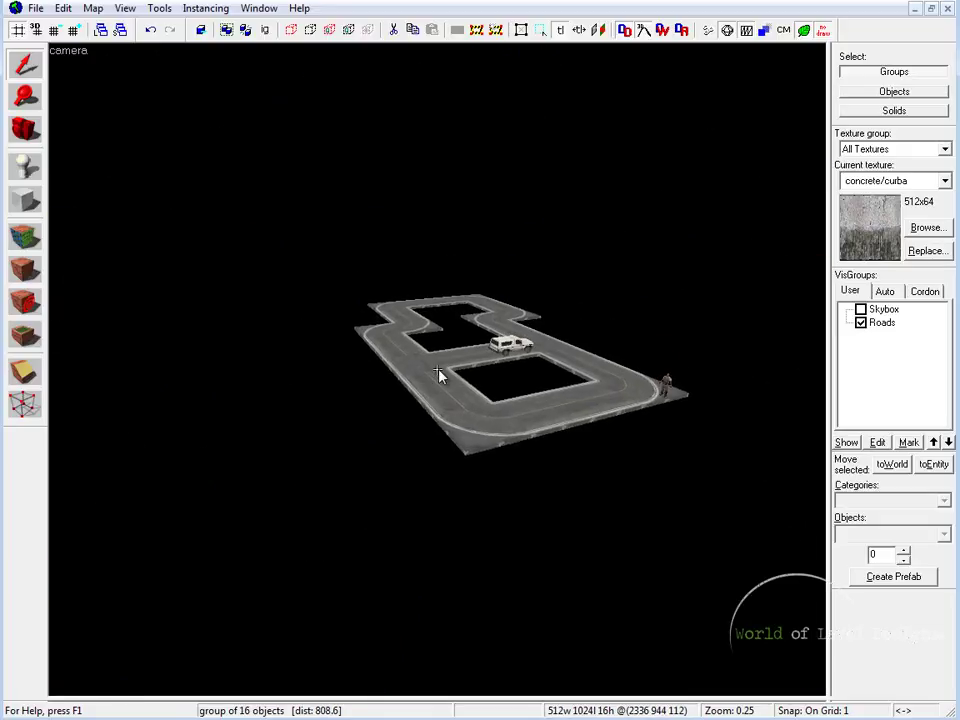
key(w)
click(424, 352)
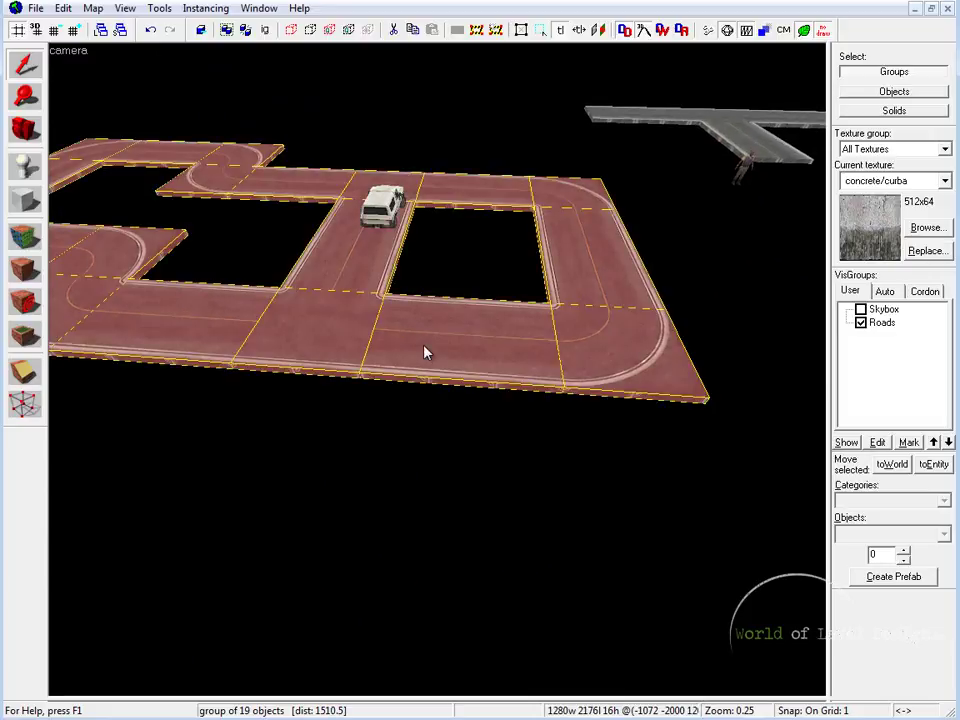
click(456, 281)
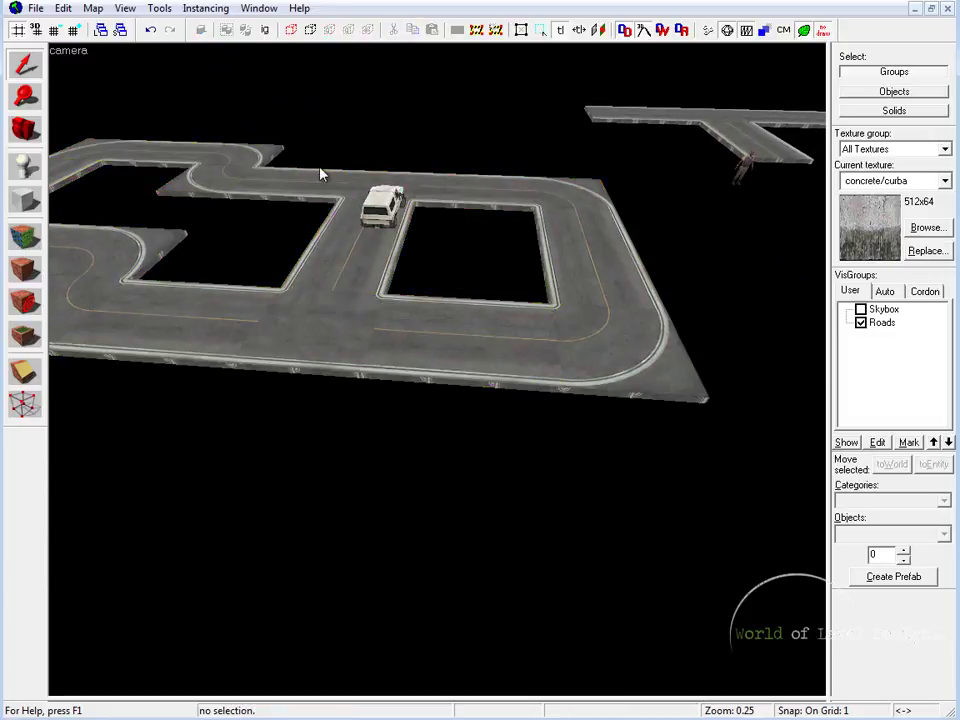
key(z)
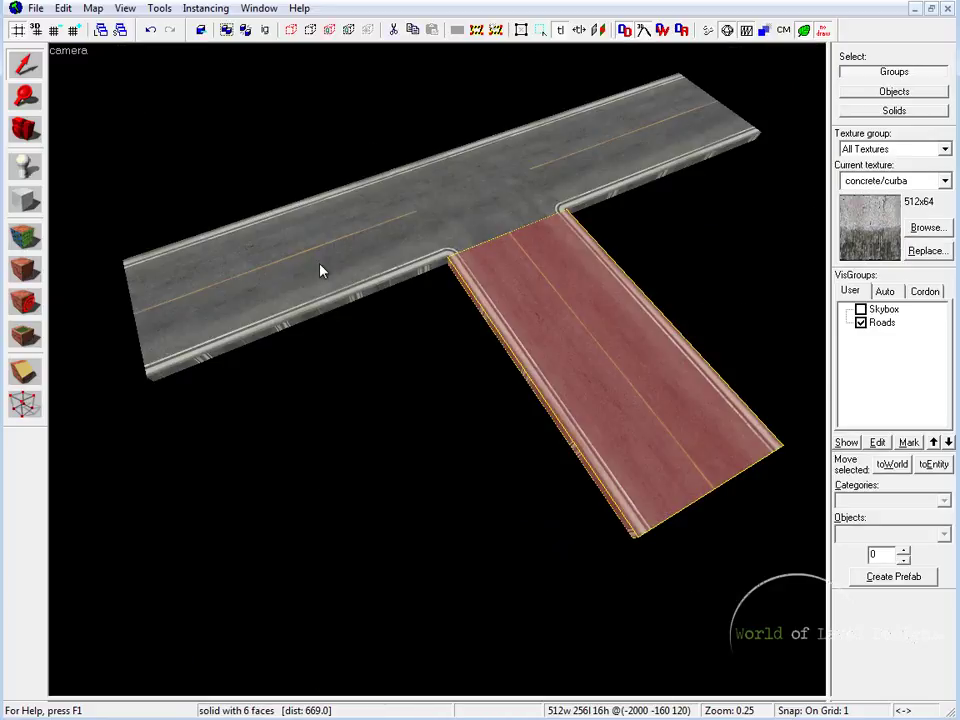
- Examine the T-intersection's construction by selecting its side road and central junction block
drag(321, 270, 437, 373)
key(z)
click(367, 349)
click(575, 280)
click(554, 360)
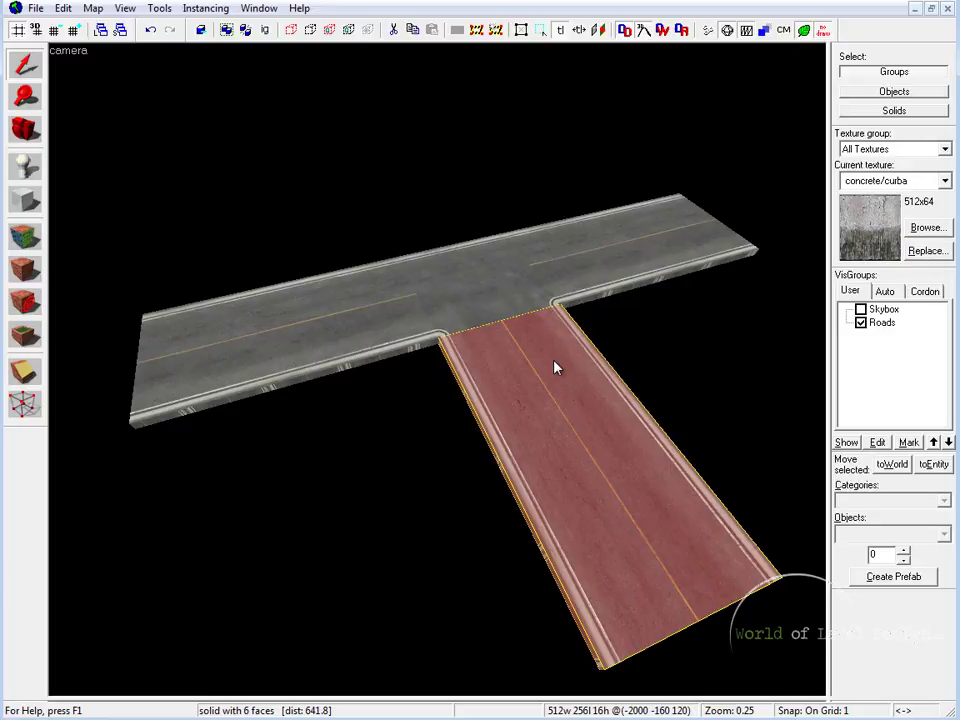
click(485, 288)
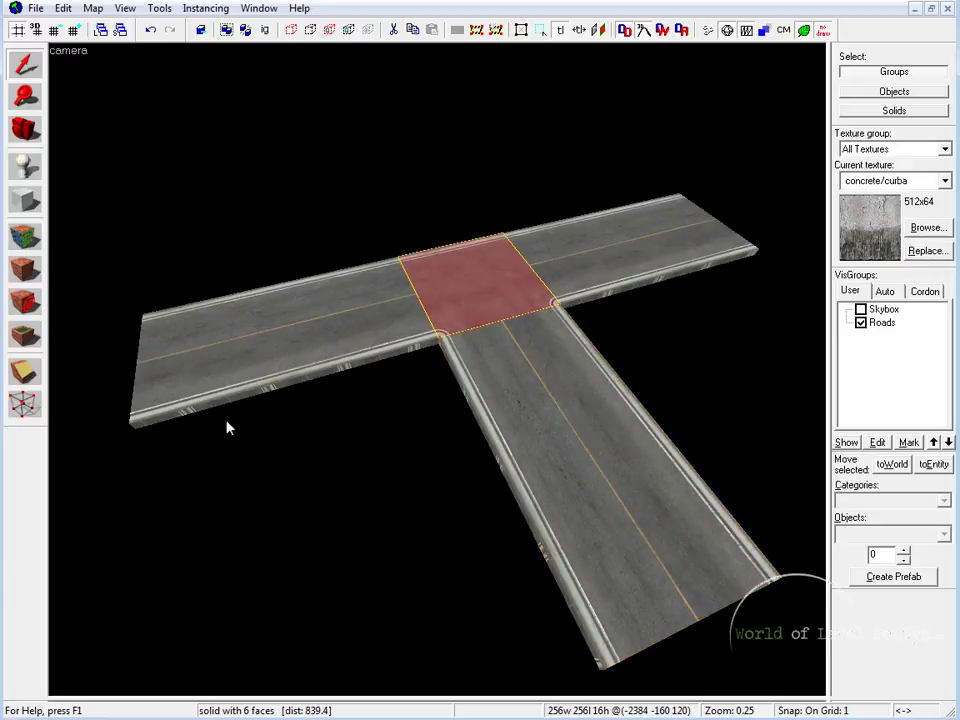
drag(543, 436, 438, 373)
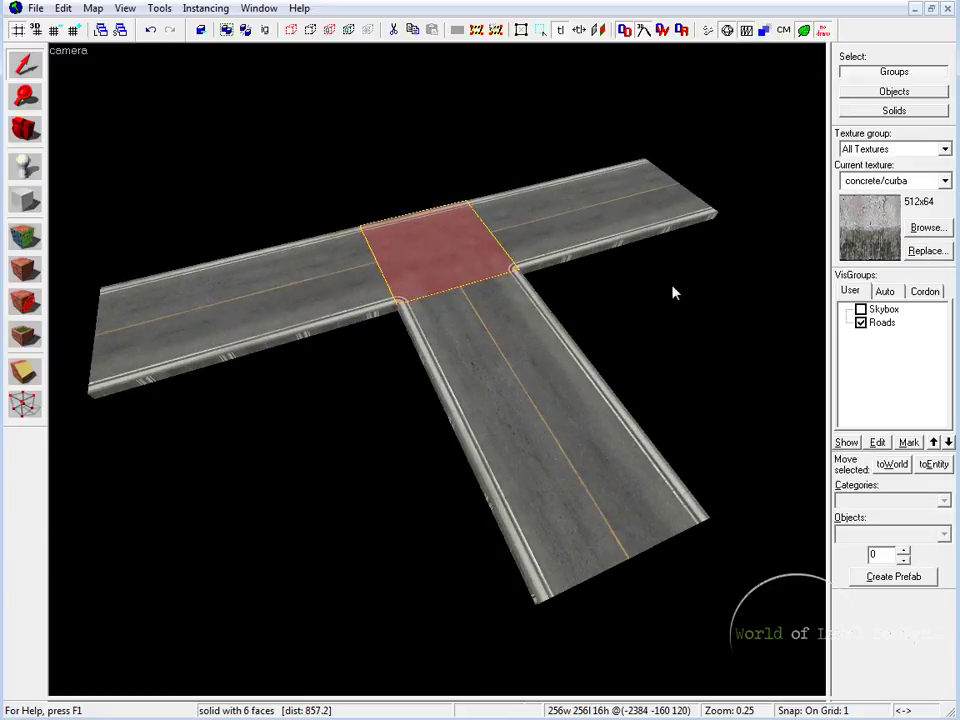
- Clone one straight arm of the T-intersection's main road and narrow the copy to an 80 by 512 unit sidewalk strip along its inner edge
click(568, 186)
key(shift+z)
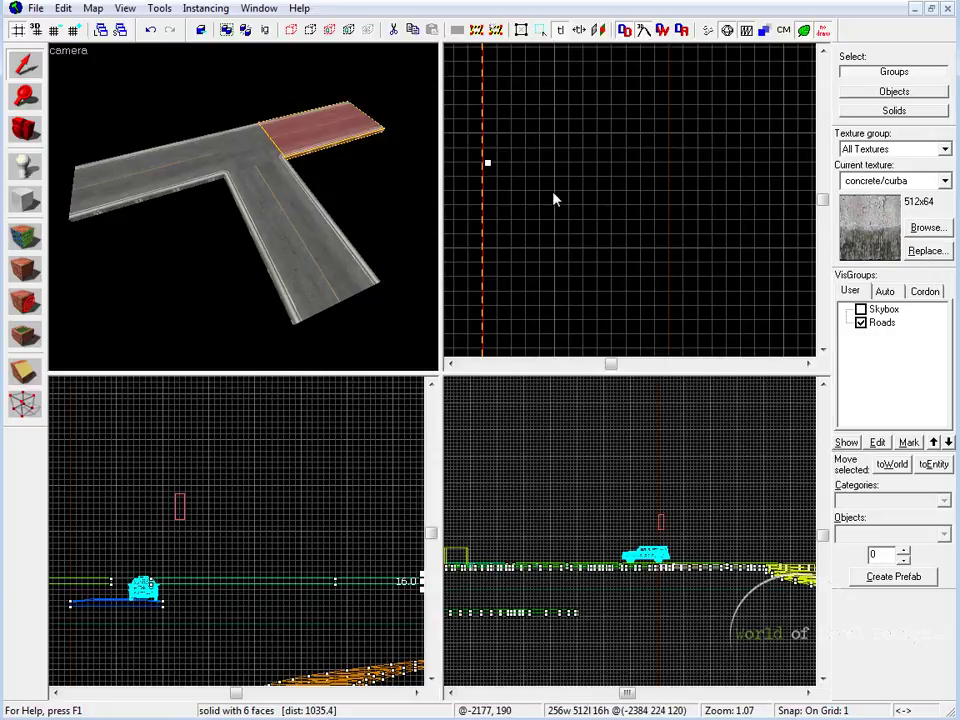
key(shift+z)
scroll(481, 278, down, 2)
drag(281, 302, 394, 298)
drag(504, 307, 405, 311)
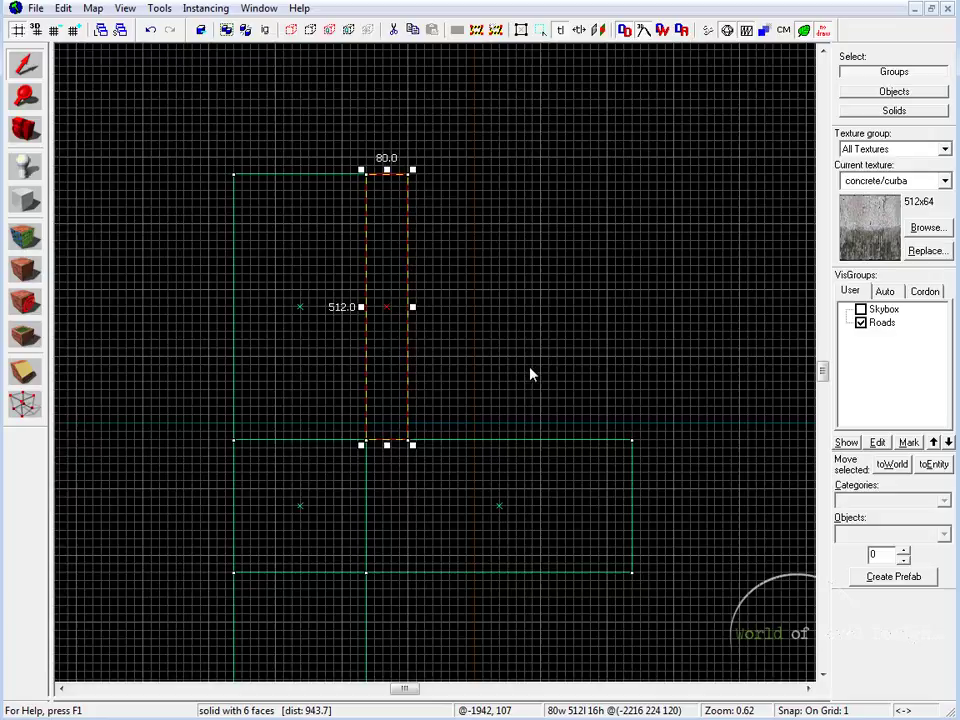
- Clone the sidewalk strip, reshape it to 432 by 80 units along the side road, and copy it to the side road's opposite edge
drag(414, 375, 488, 204)
drag(578, 184, 555, 256)
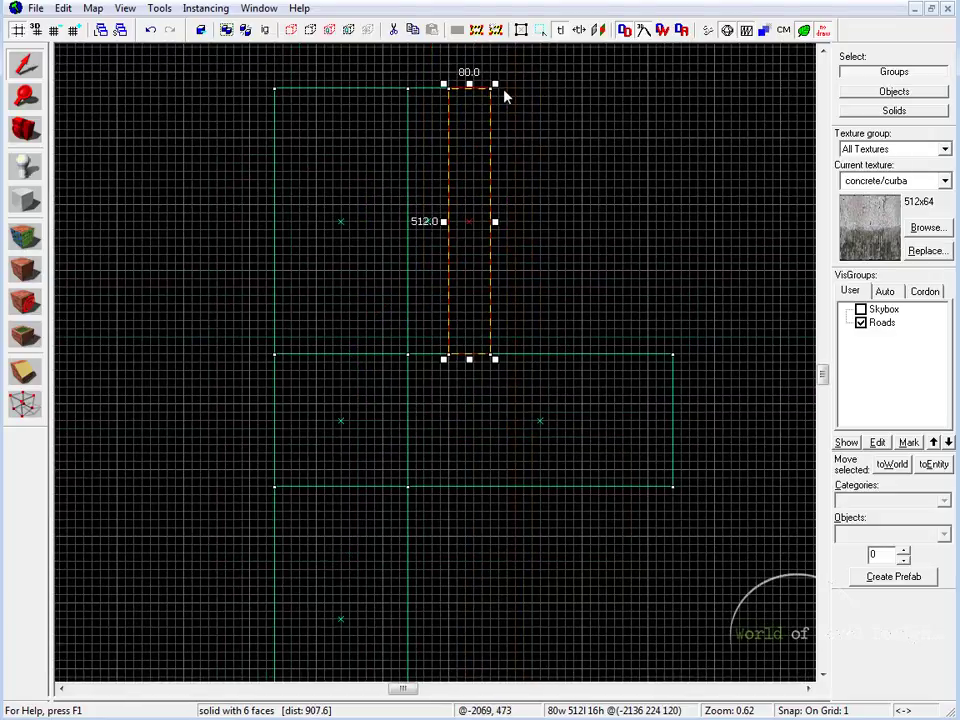
mouse_move(448, 354)
mouse_down()
mouse_move(626, 231)
mouse_move(679, 287)
mouse_move(676, 309)
mouse_up()
mouse_move(513, 277)
shift+mouse_down()
mouse_move(514, 467)
mouse_move(516, 450)
shift+mouse_up()
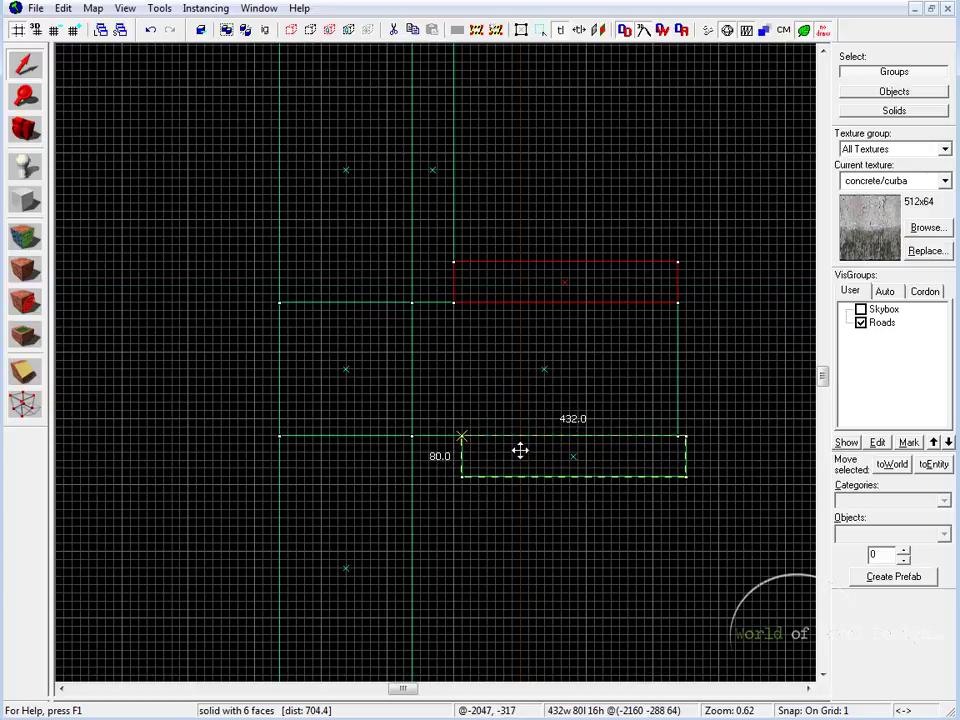
- Copy the 80 by 512 unit sidewalk strip to the inner edge of the main road's other arm
click(454, 226)
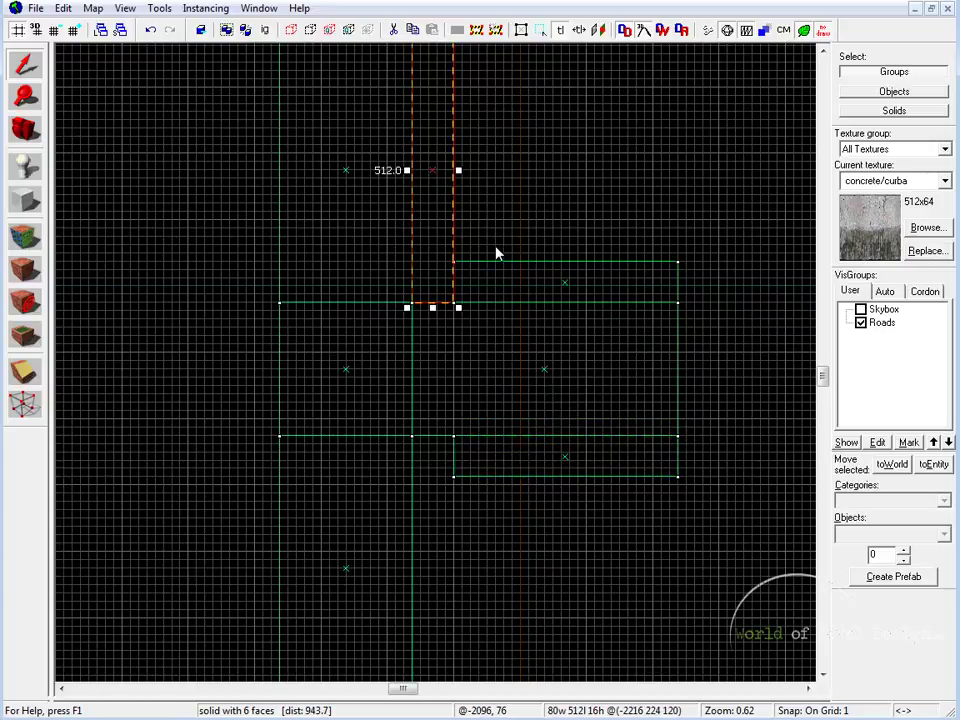
scroll(495, 246, down, 2)
shift+drag(462, 206, 461, 474)
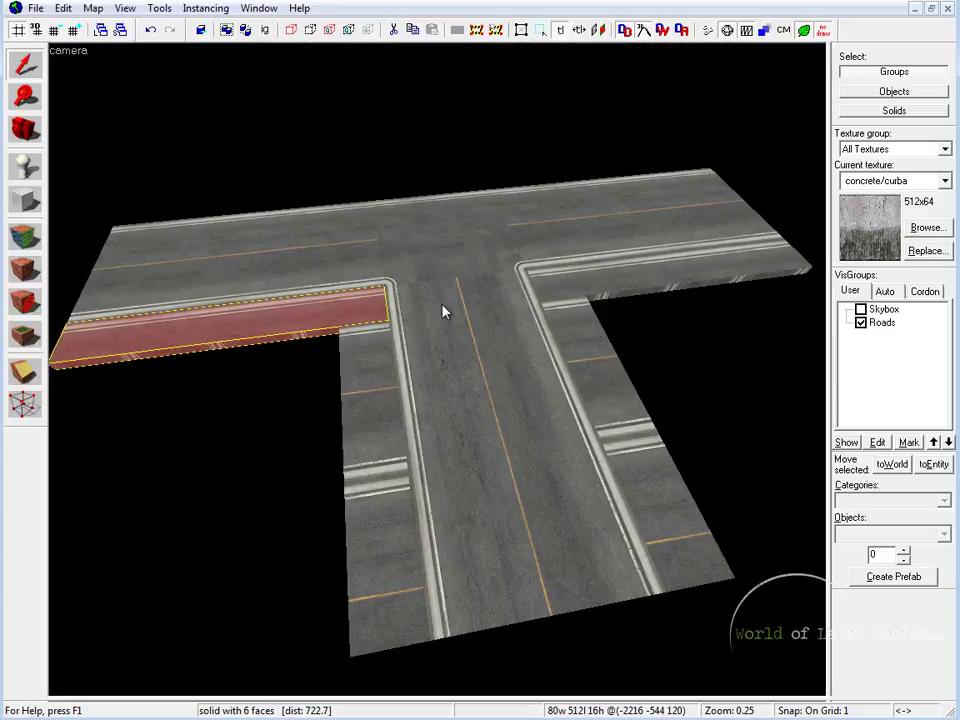
- Raise the height of all four sidewalk strips together to 24 units with the grid snap at 8, and clear the selection
key(shift+z)
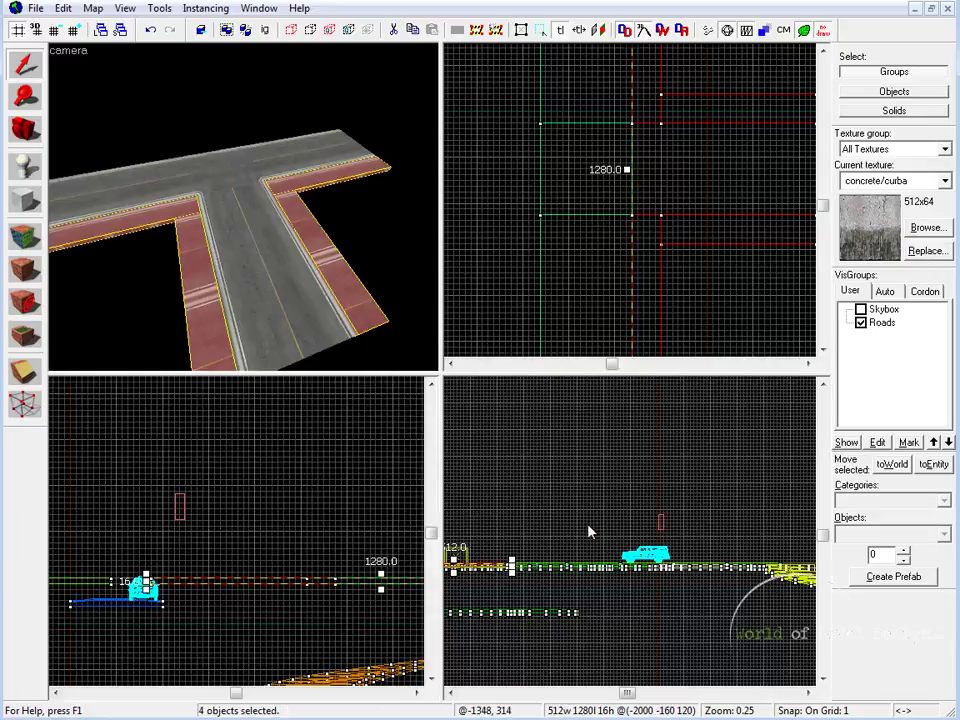
key(shift+z)
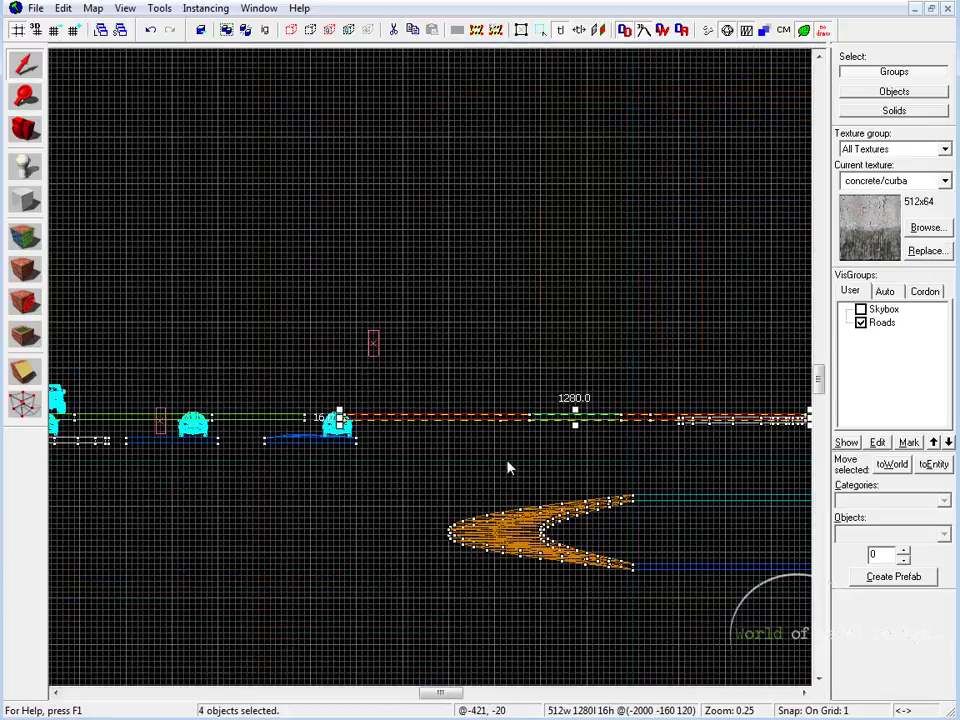
scroll(506, 467, up, 4)
scroll(450, 456, up, 5)
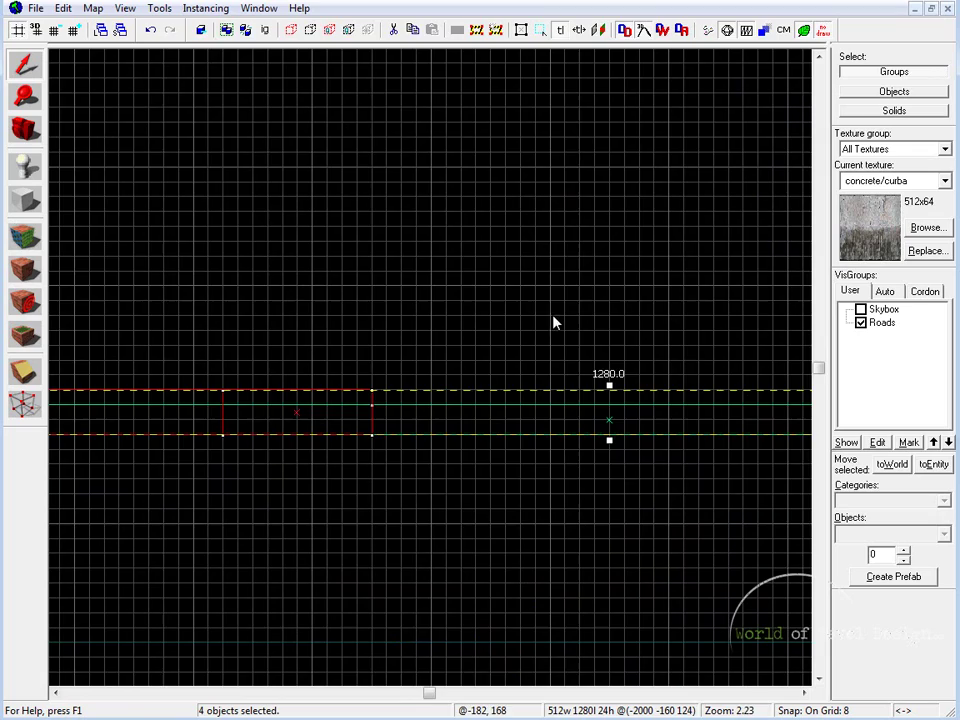
key(shift+z)
key(shift+z)
key(z)
key(a)
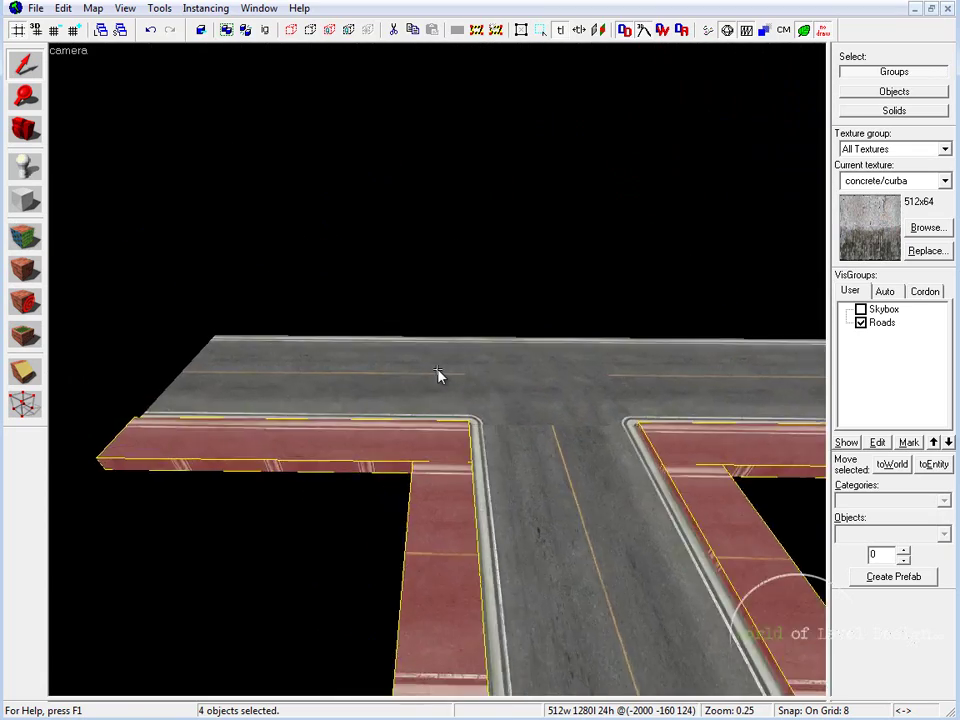
key(Escape)
key(d)
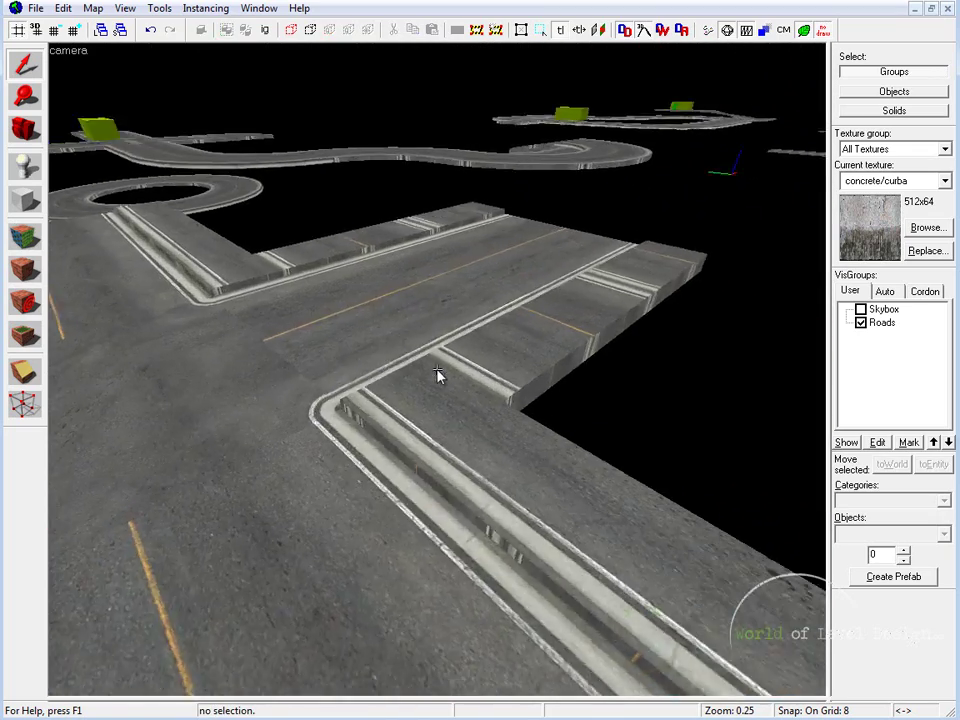
- Filter the texture browser by "curb" and choose concrete/curba as the current texture
click(25, 237)
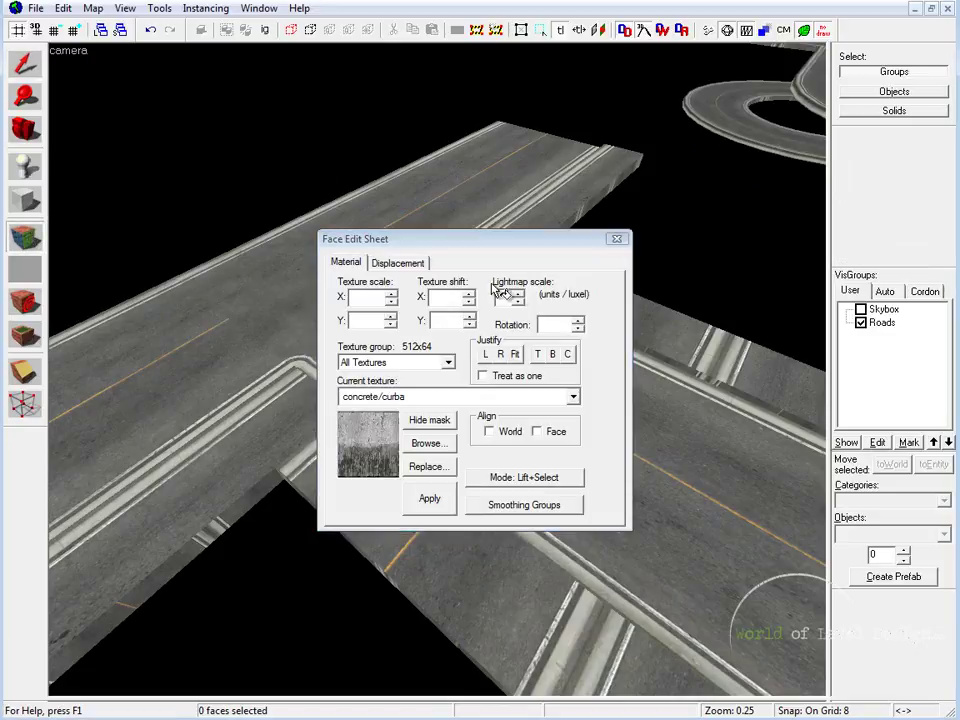
click(444, 451)
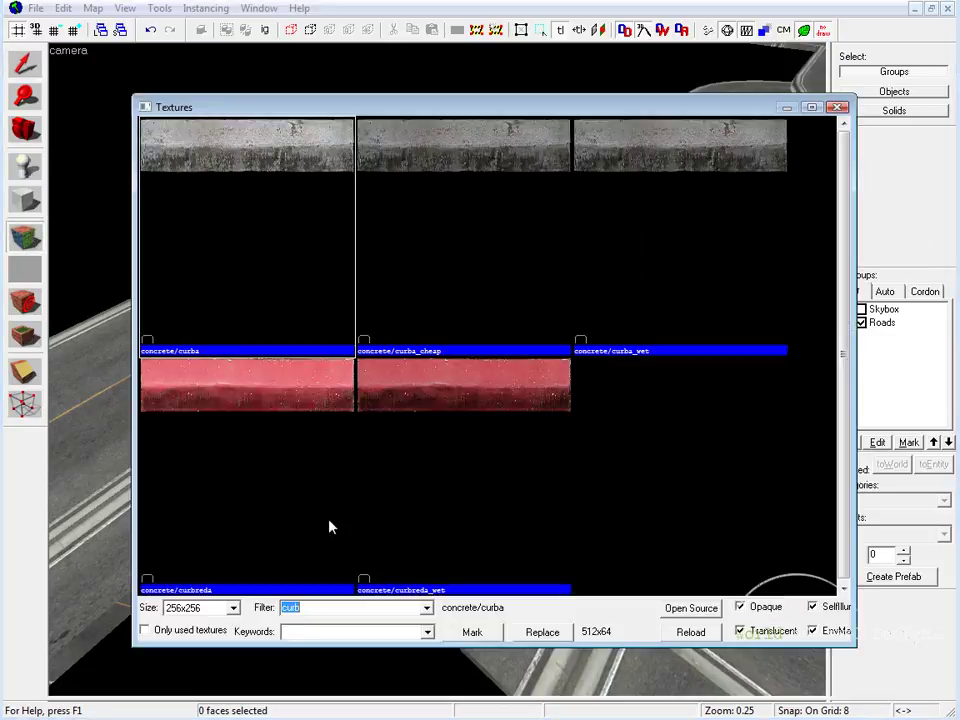
key(BackSpace)
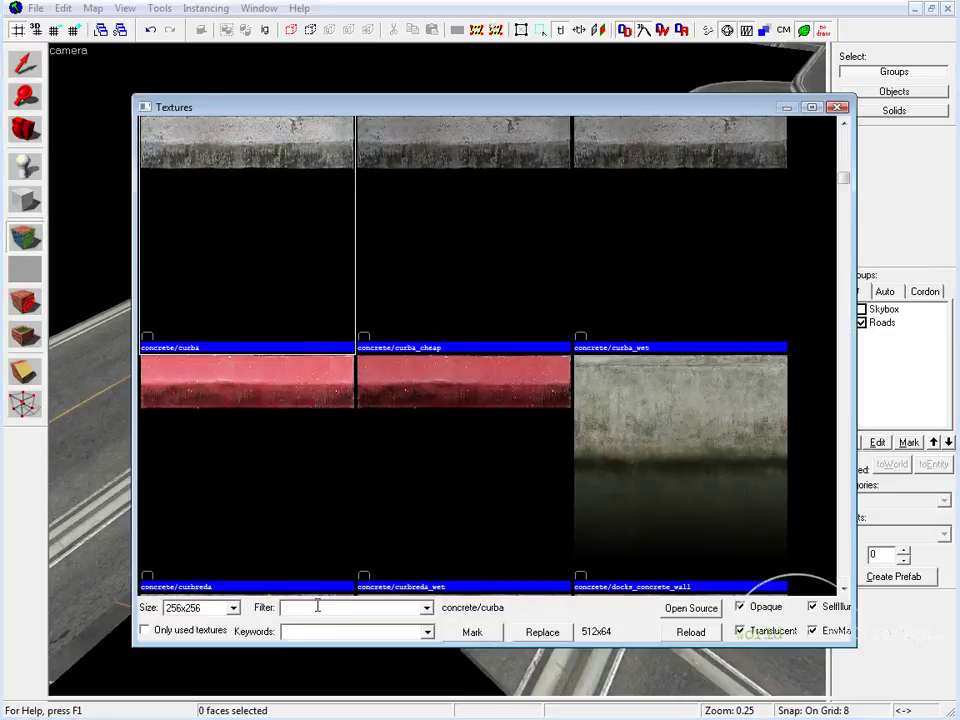
text(curb)
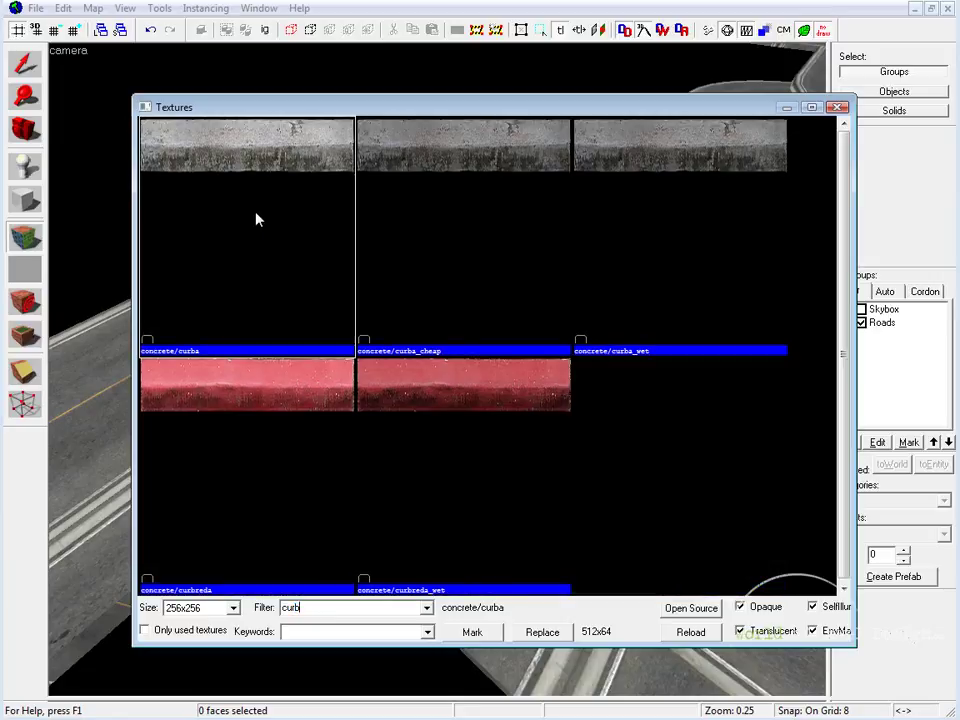
click(508, 170)
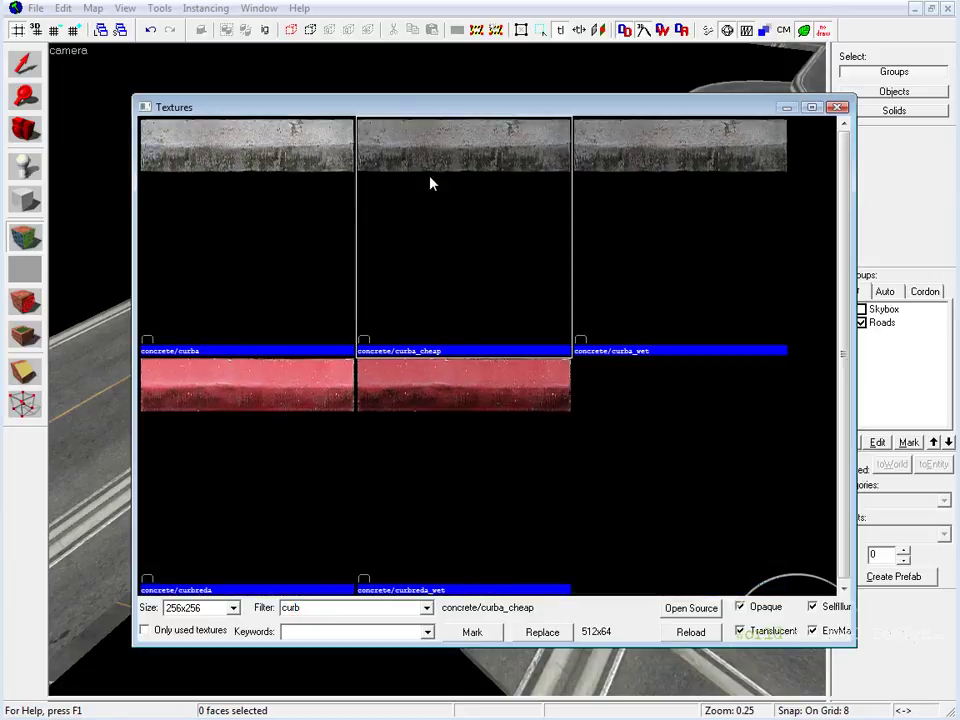
double_click(234, 172)
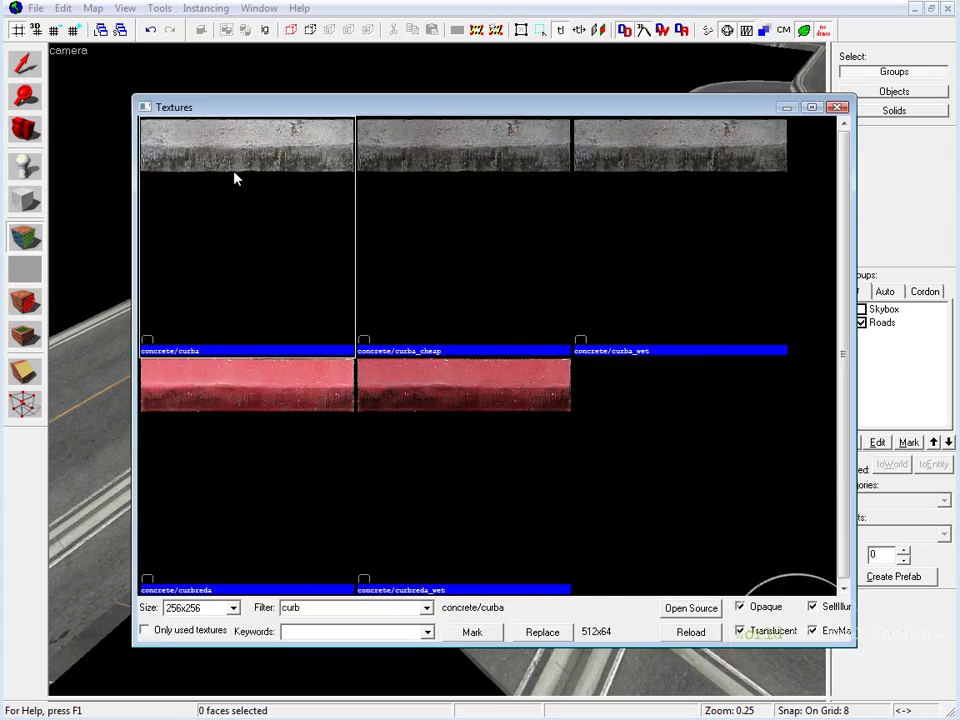
- Apply the concrete/curba texture to the road-facing side faces of the sidewalk strips around the T-intersection
key(z)
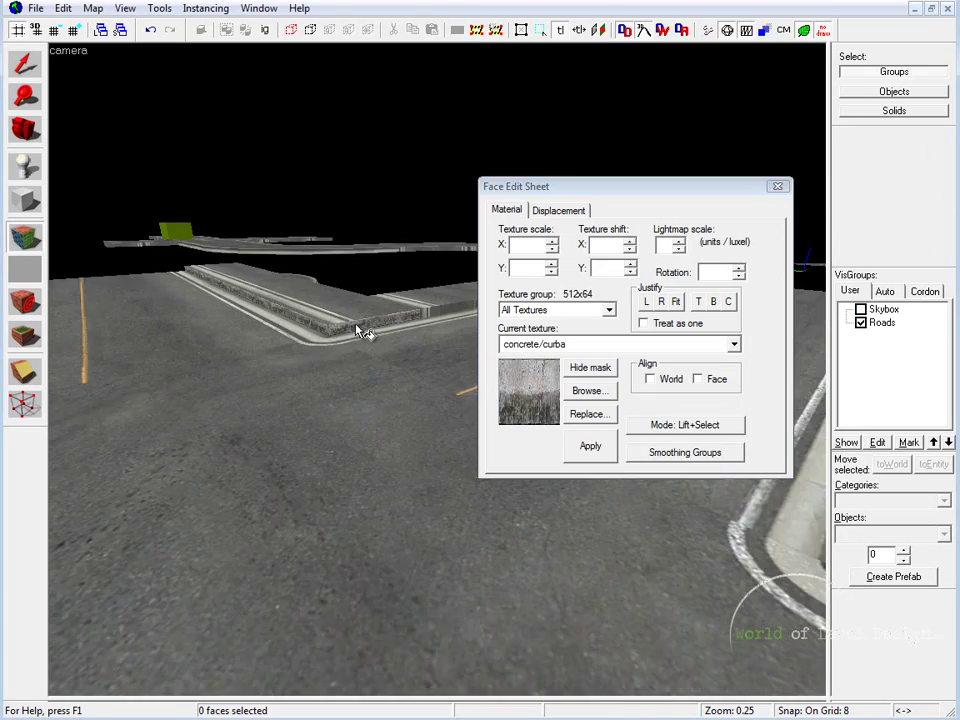
key(z)
key(w)
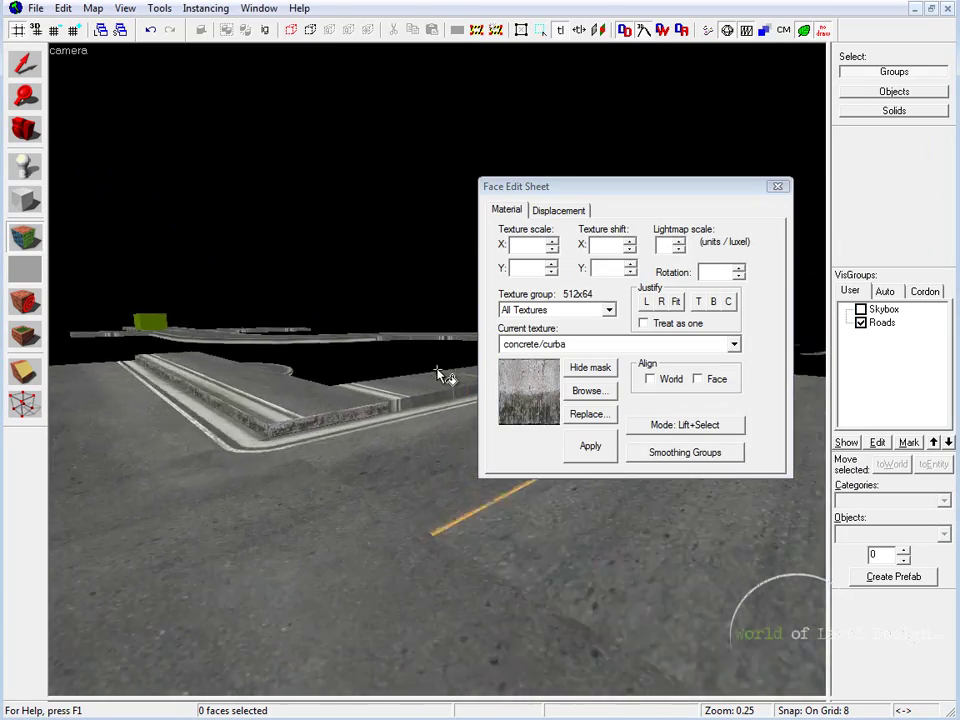
key(z)
key(z)
key(w)
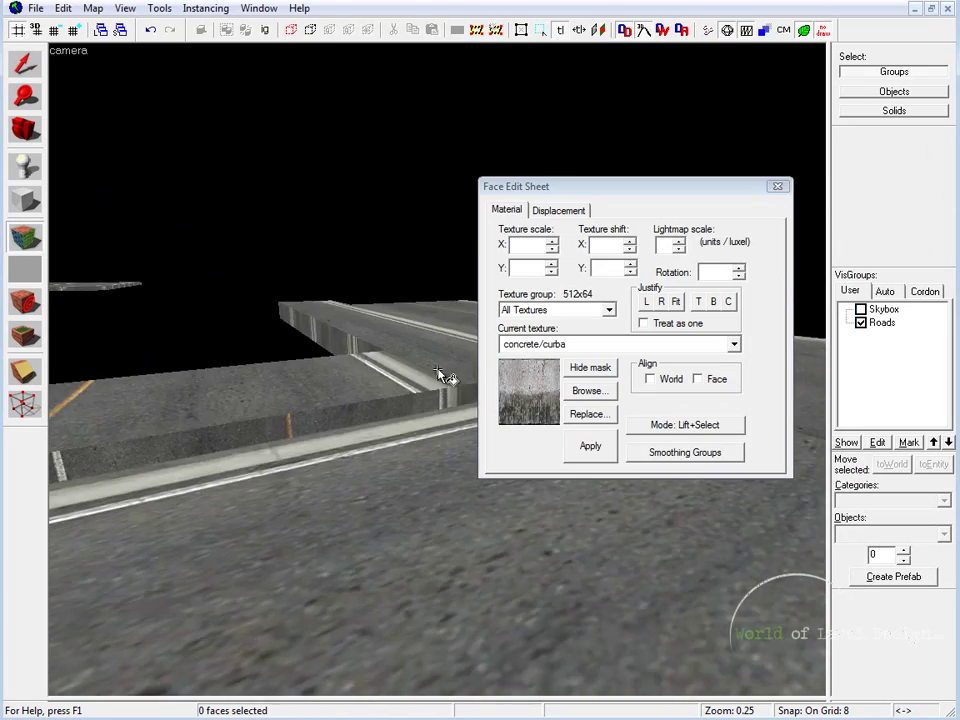
key(z)
key(z)
key(d)
key(z)
right_click(345, 434)
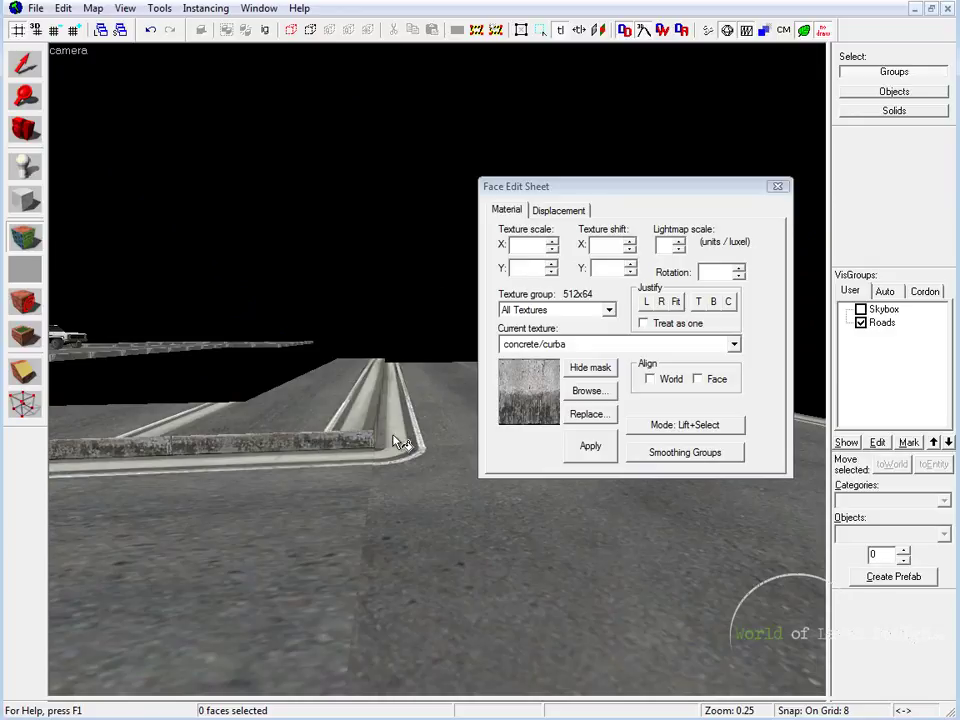
key(z)
key(d)
key(z)
right_click(342, 439)
key(z)
key(w)
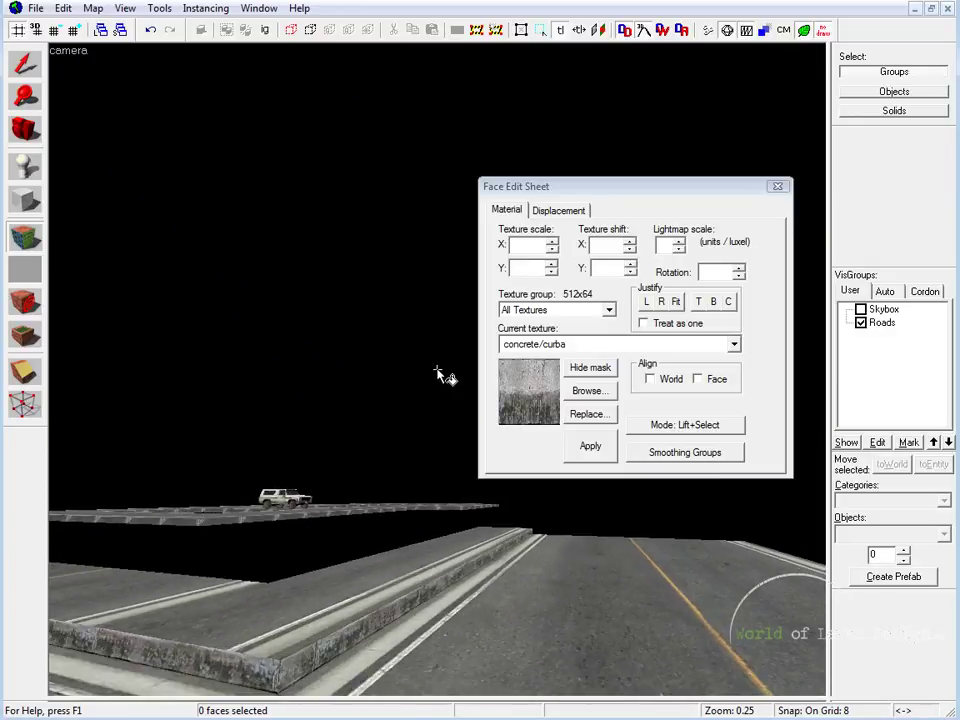
key(d)
key(z)
- Filter the texture browser by "road" and choose concrete/mainstreet_road01c as the current texture
click(588, 390)
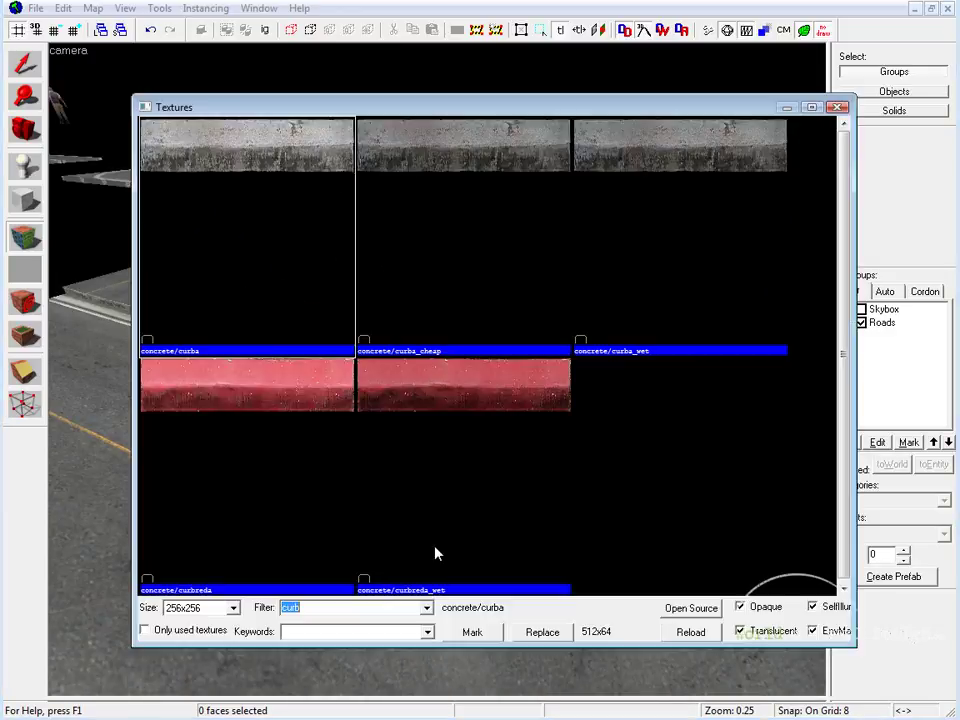
text(conc)
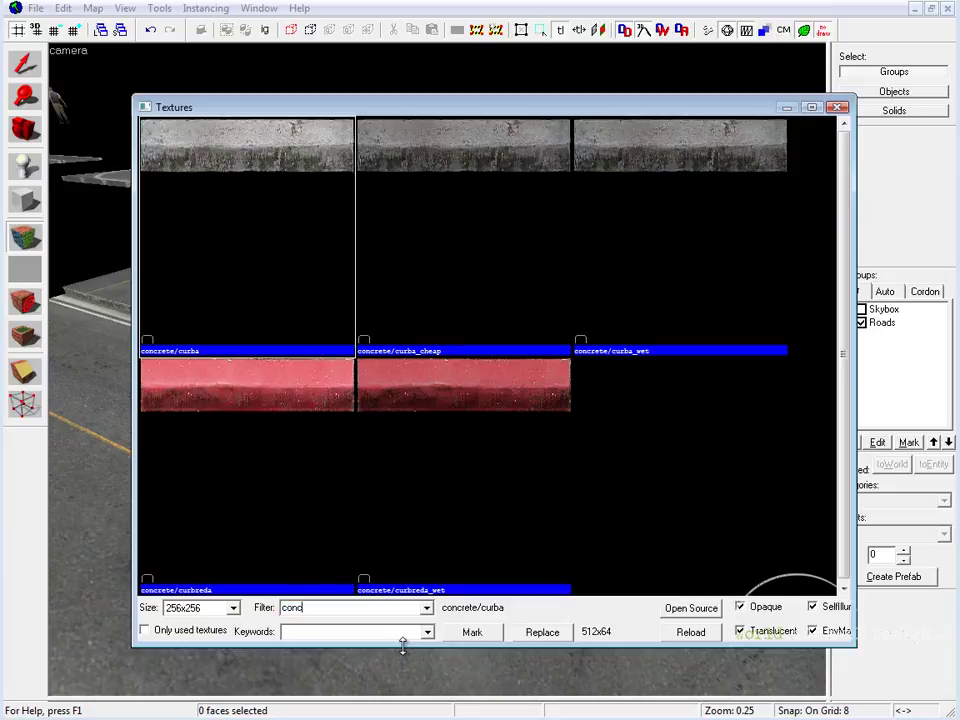
text(rete)
drag(845, 342, 846, 290)
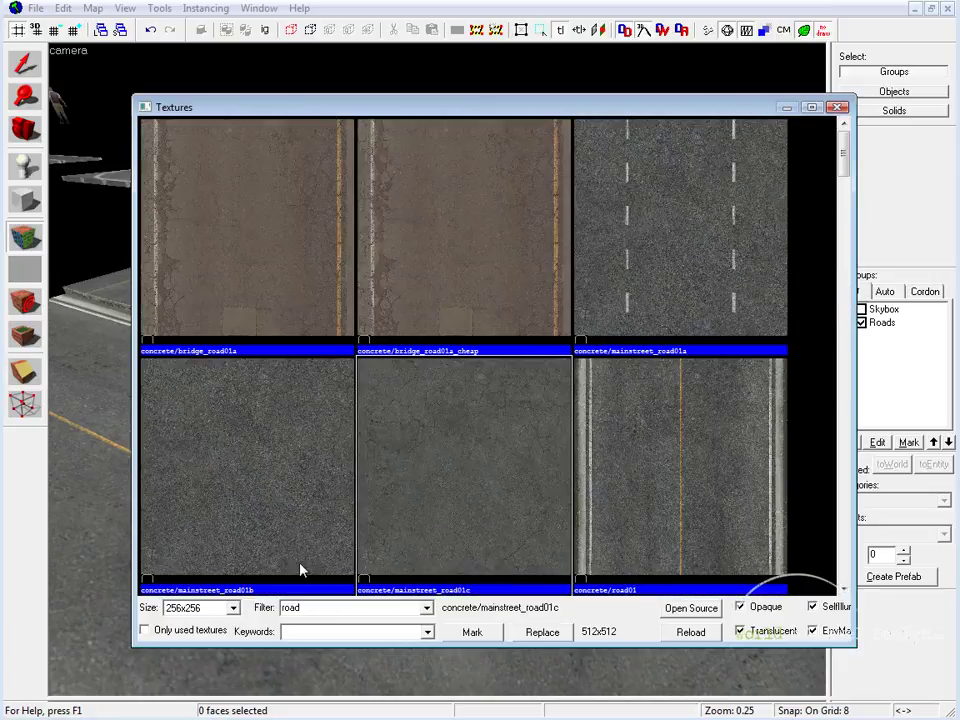
double_click(492, 433)
- Apply the concrete/mainstreet_road01c texture to the top faces of the sidewalk strips around the T-intersection and leave face editing
right_click(408, 356)
right_click(422, 357)
key(z)
key(w)
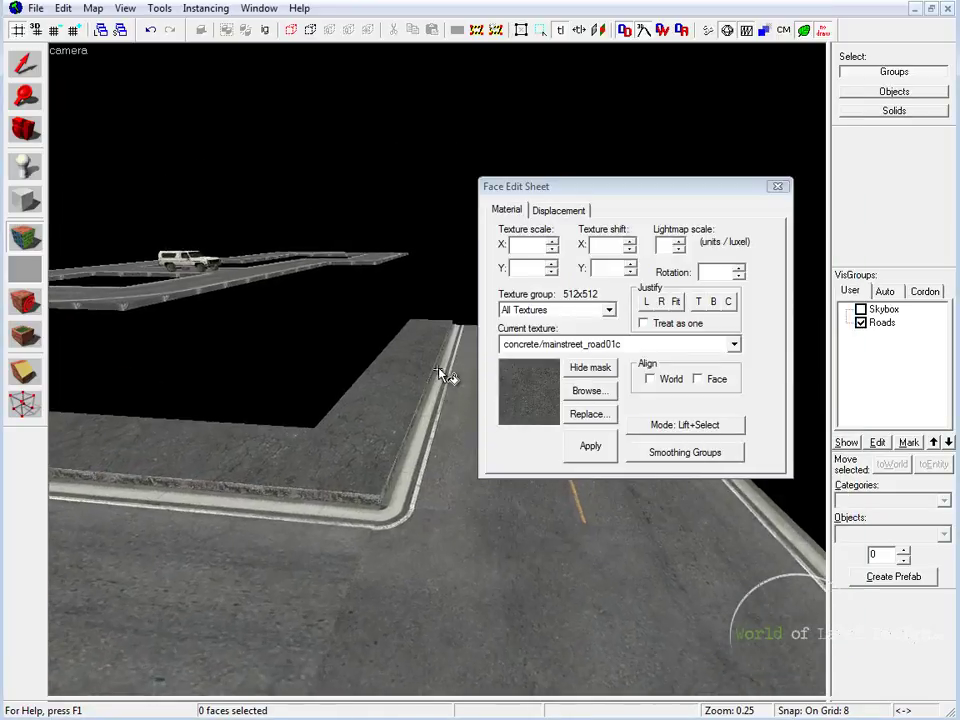
click(285, 427)
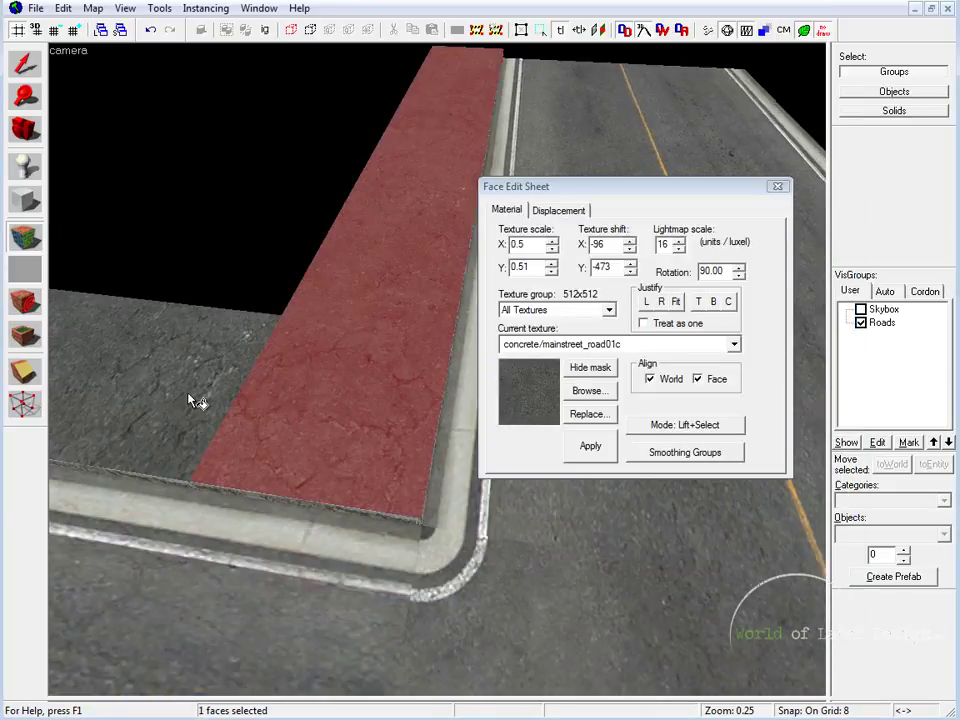
key(z)
key(z)
key(z)
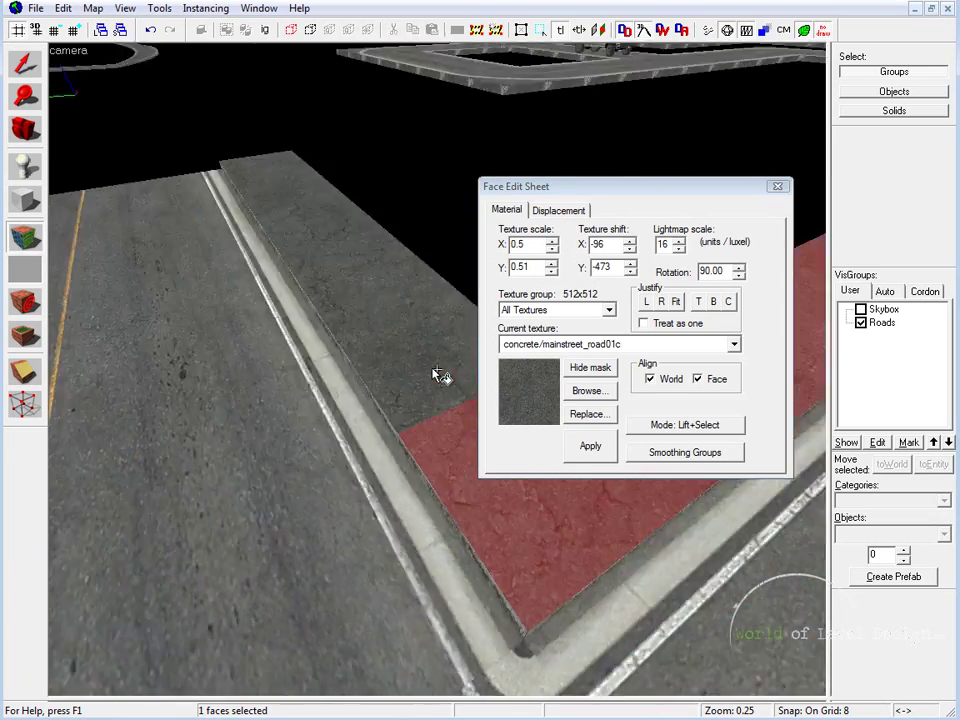
key(w)
key(z)
right_click(362, 404)
right_click(425, 408)
key(shift+s)
- Examine the textured sidewalk tops and curbs along the roads of the T-intersection
key(z)
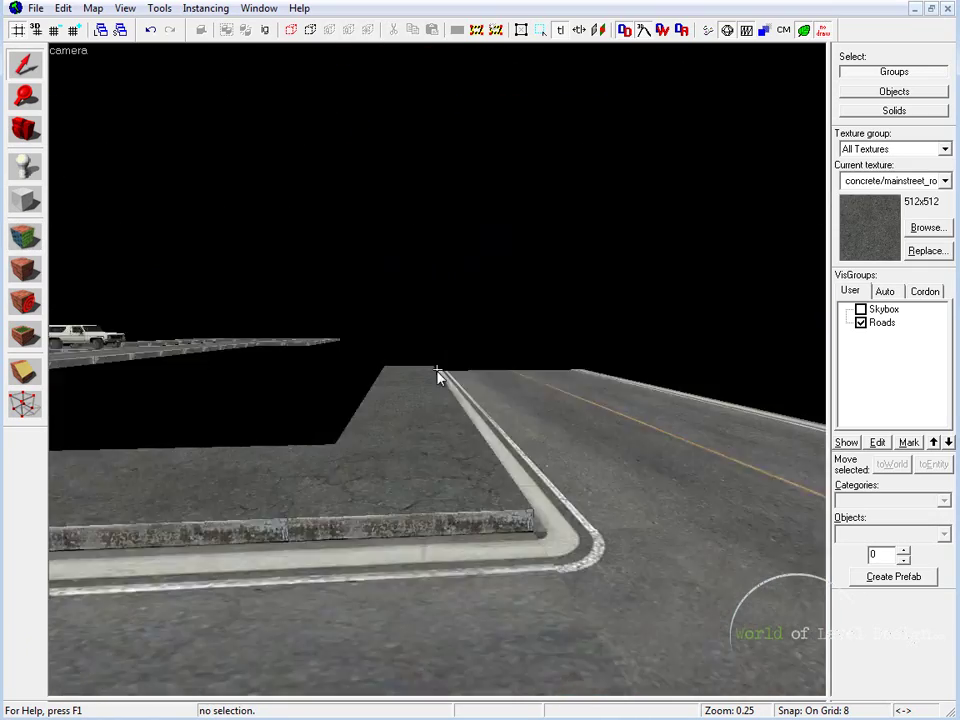
key(d)
key(w)
key(s)
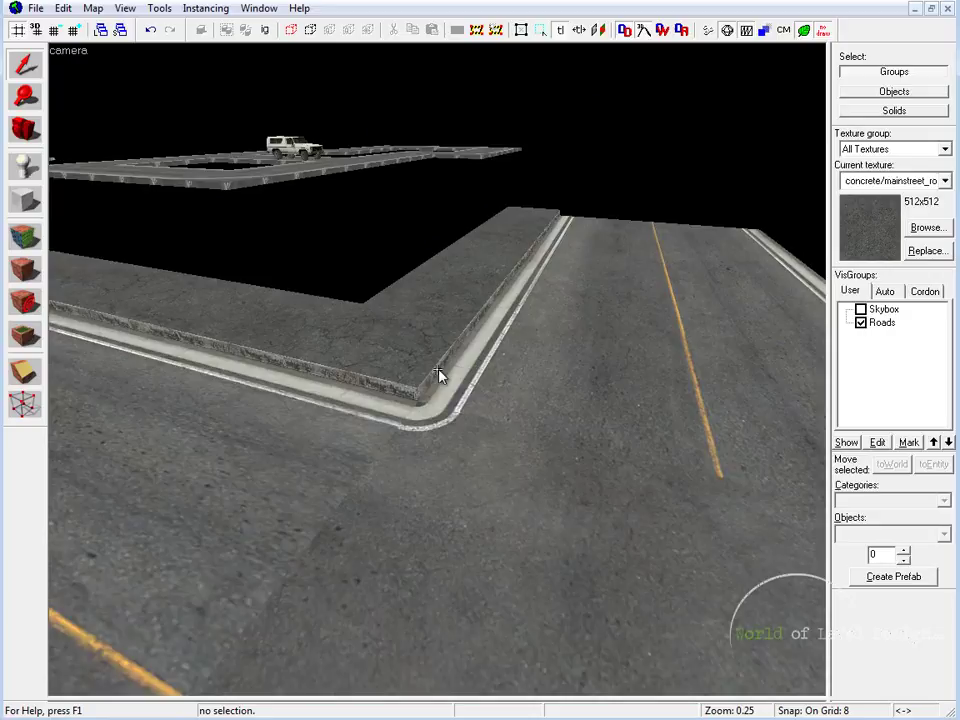
key(z)
click(401, 360)
key(Escape)
key(z)
key(s)
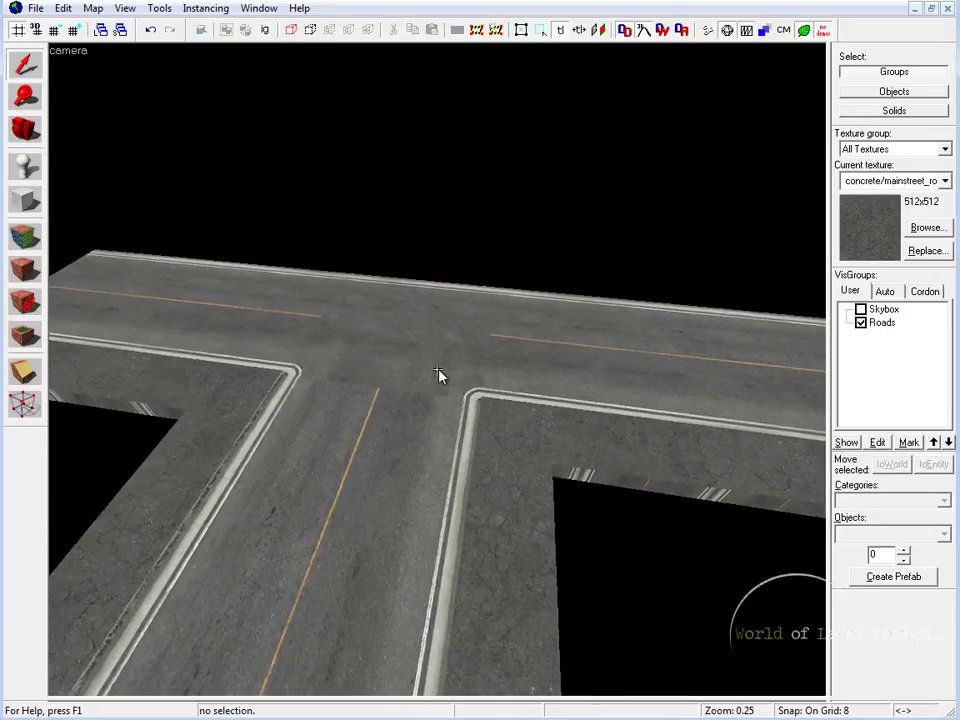
key(a)
key(s)
key(z)
- Check the individual sidewalk strips and examine how their square corner fits the road's rounded curb line
click(272, 375)
click(519, 364)
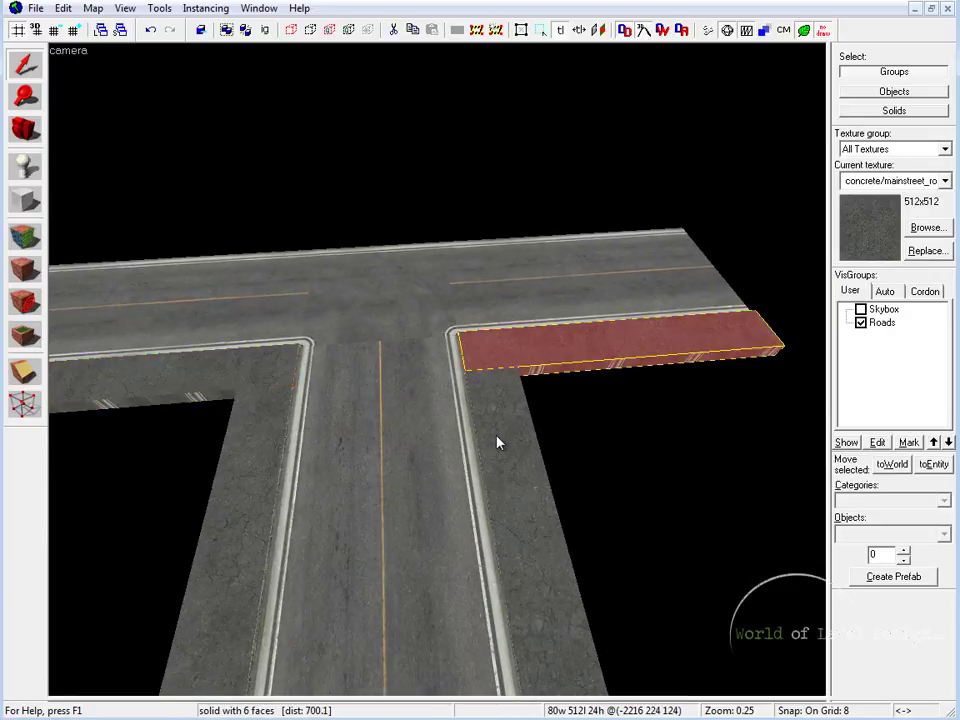
click(498, 442)
key(Up)
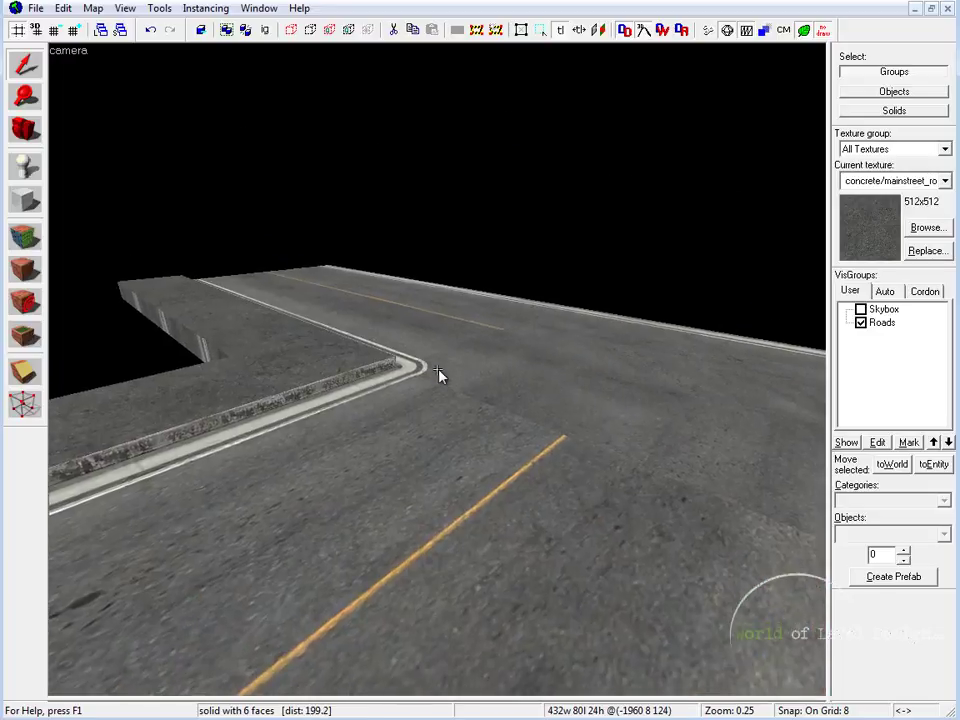
key(a)
key(s)
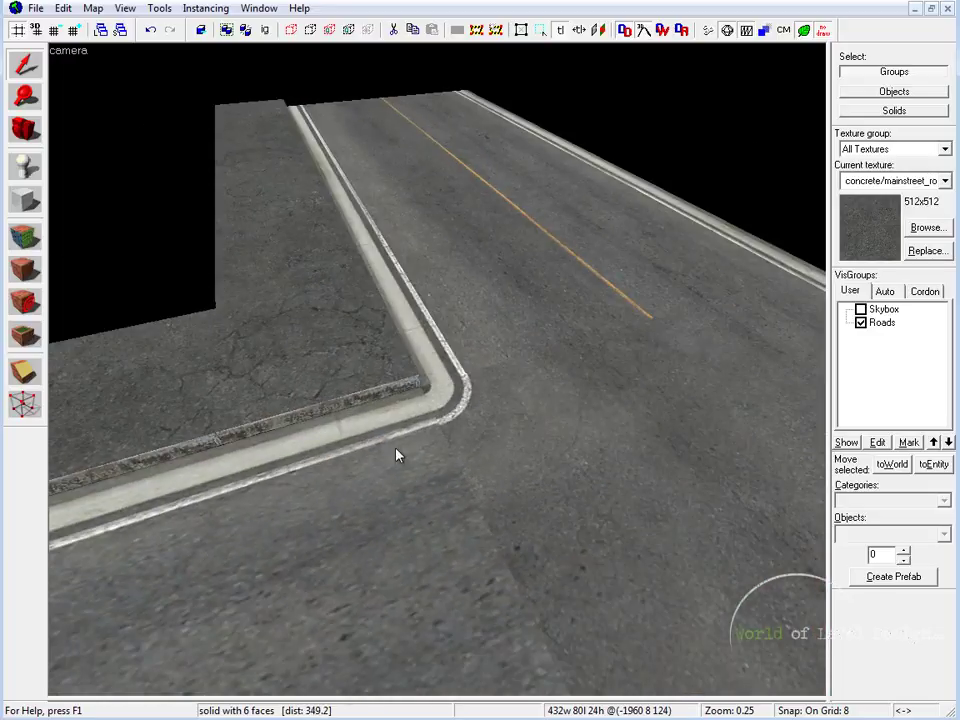
key(s)
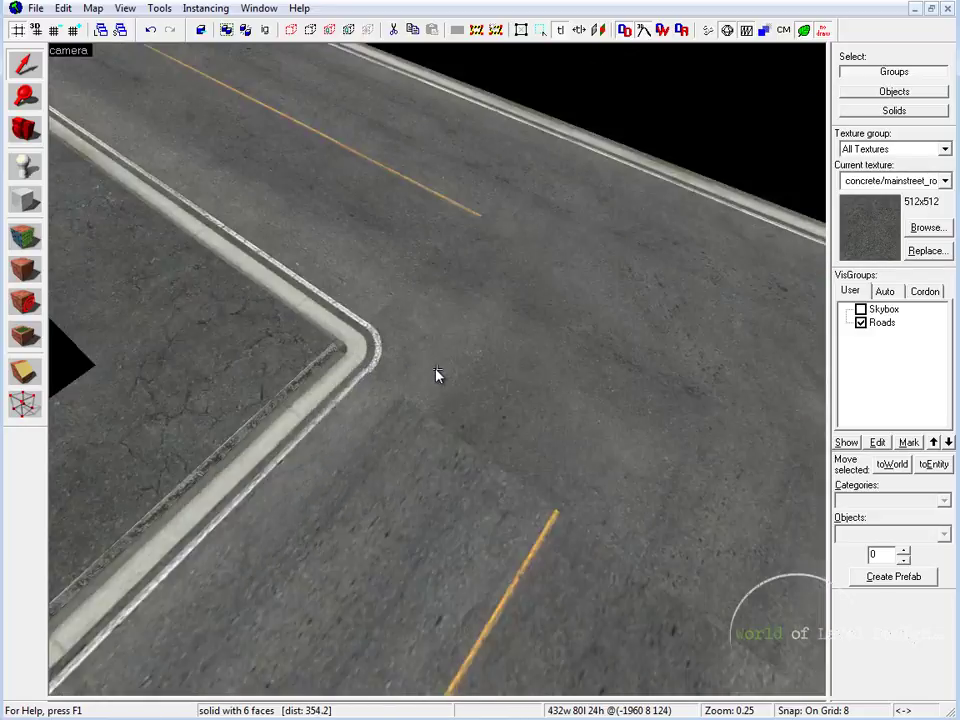
key(w)
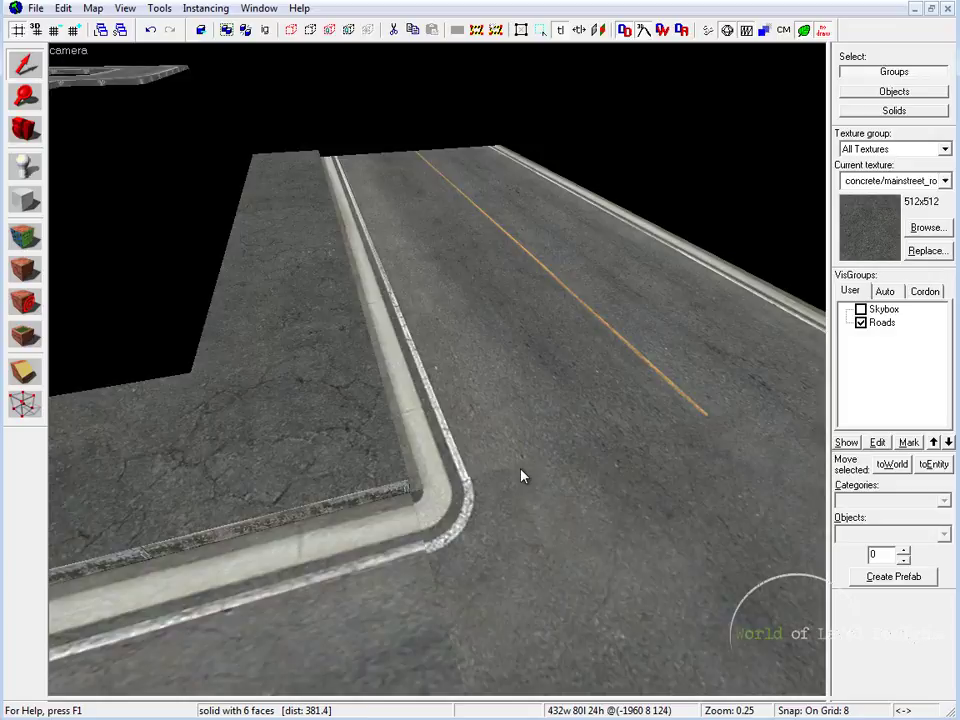
key(s)
key(w)
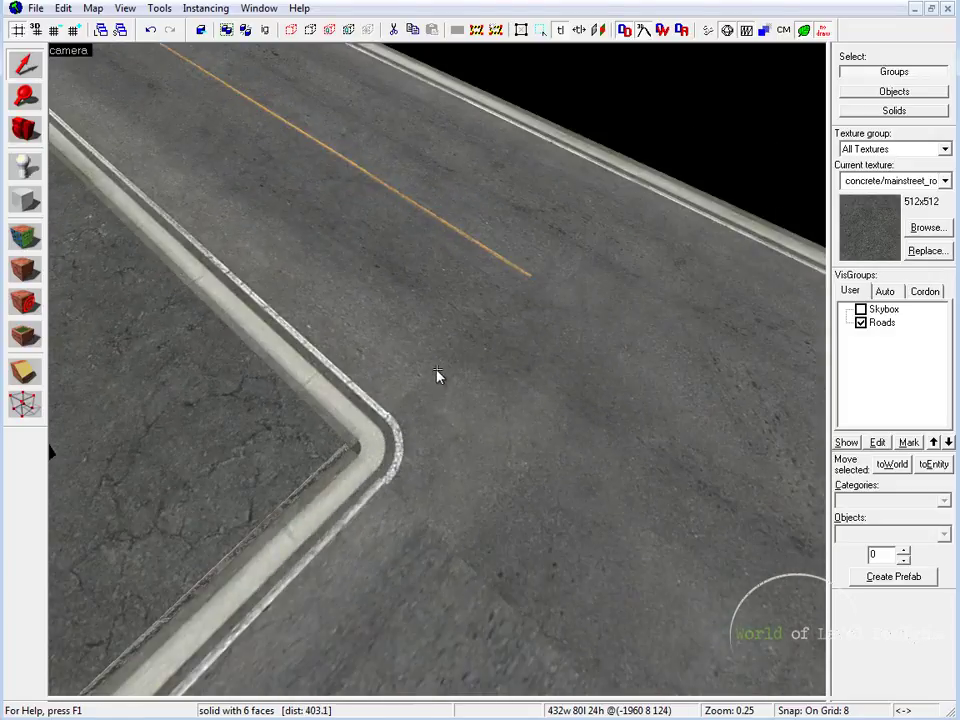
key(z)
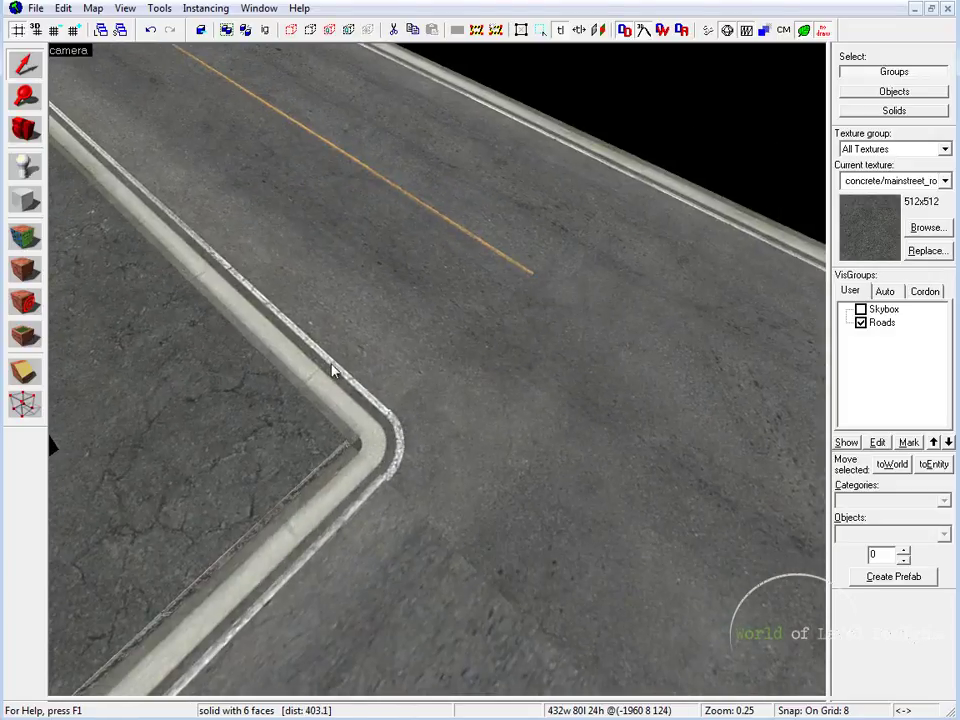
- Shorten the main-road sidewalk strip at the square corner to 432 units, pulling its end back to the side-road strip's inner edge
click(313, 440)
key(z)
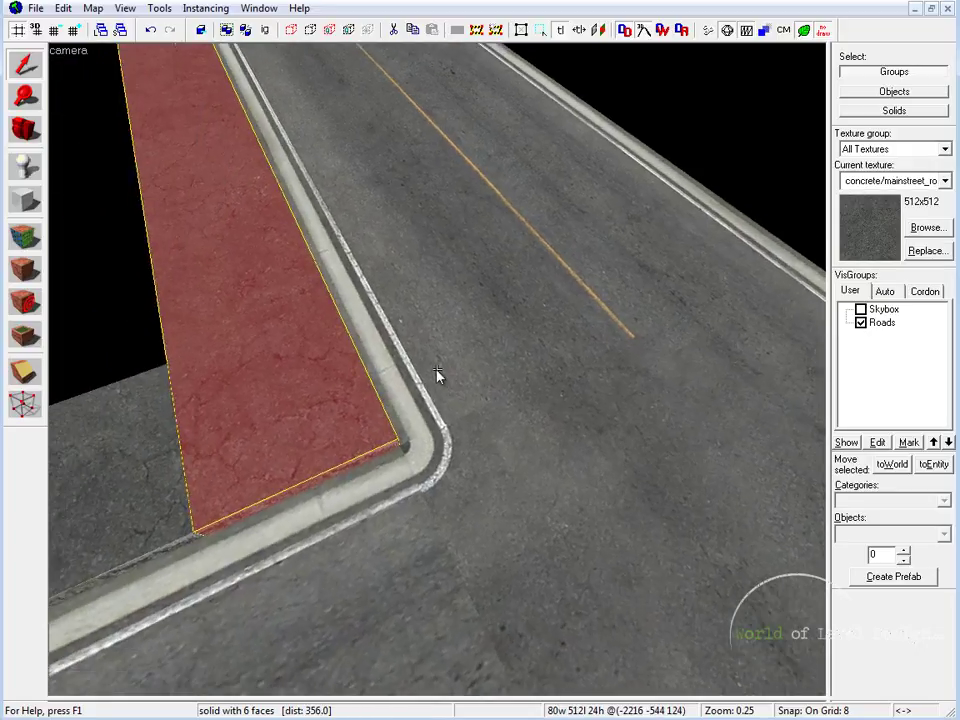
key(z)
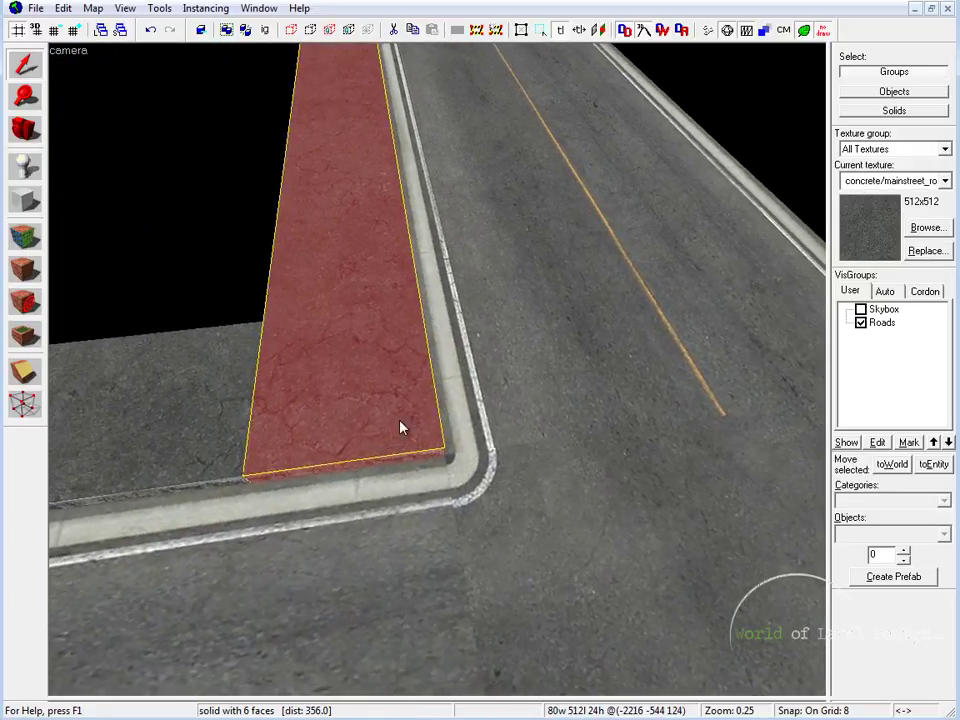
key(shift+z)
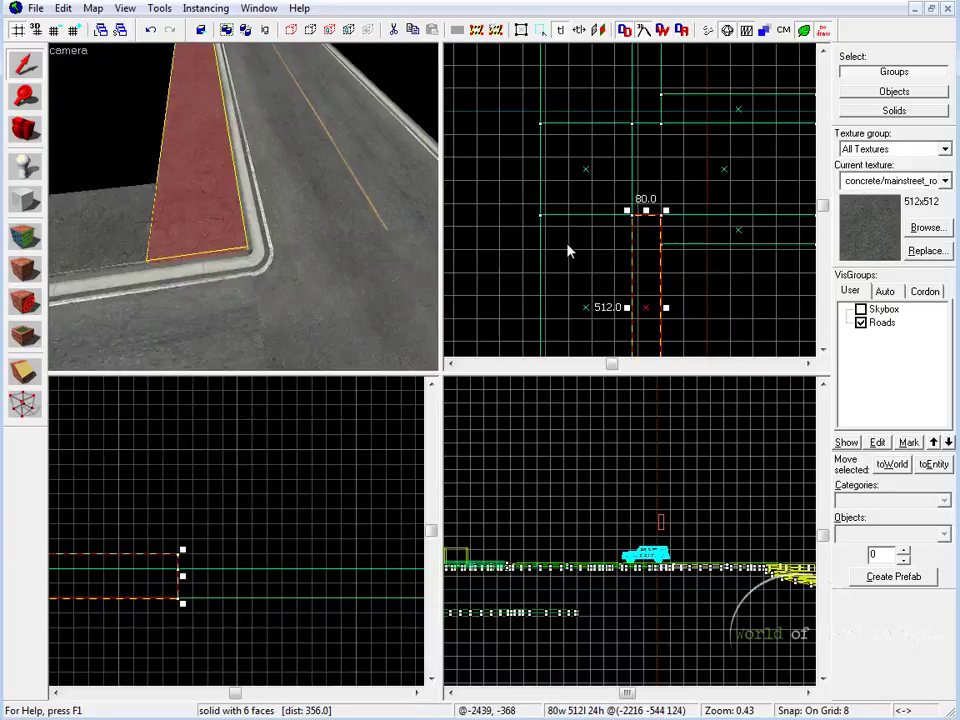
key(shift+z)
scroll(574, 249, up, 6)
middle_drag(582, 447, 570, 315)
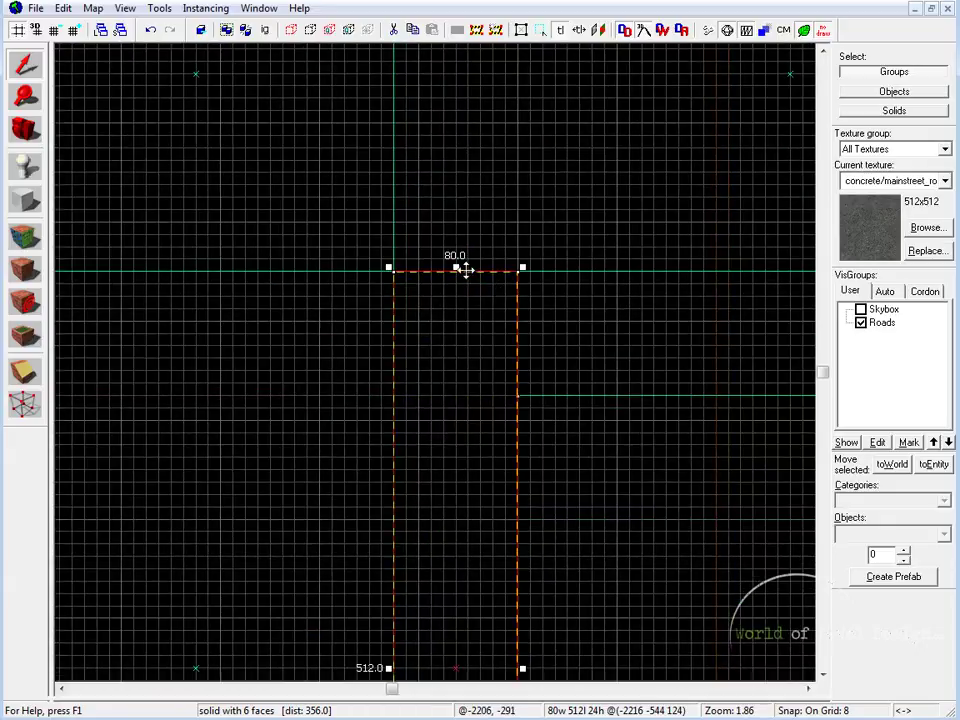
drag(455, 267, 456, 393)
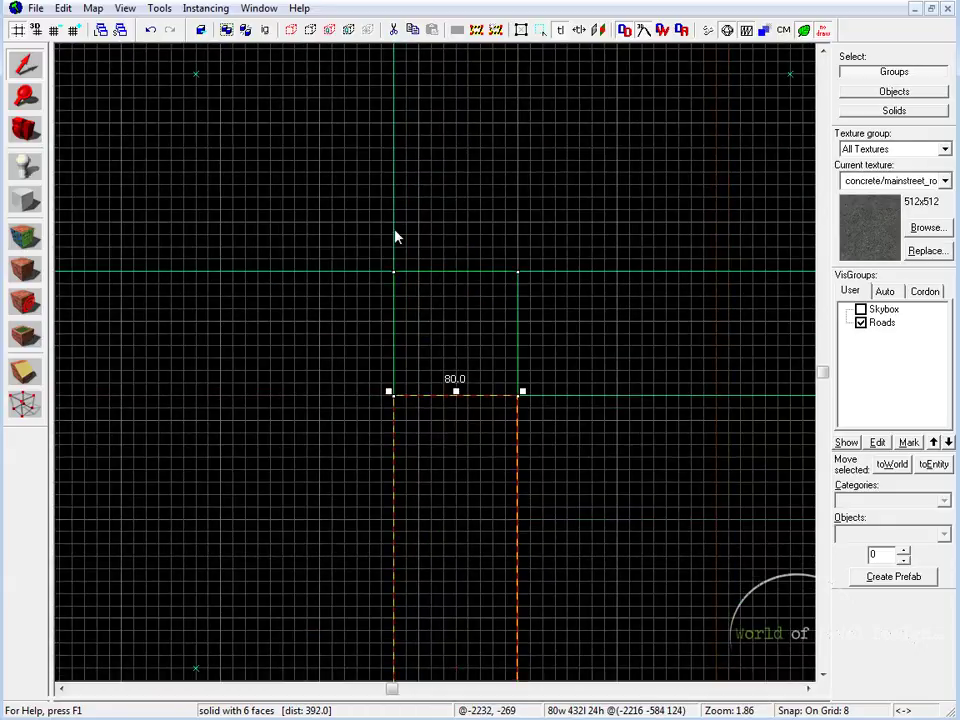
- Examine the square gap at the corner between the two sidewalk strips and the rounded road line
key(shift+z)
key(z)
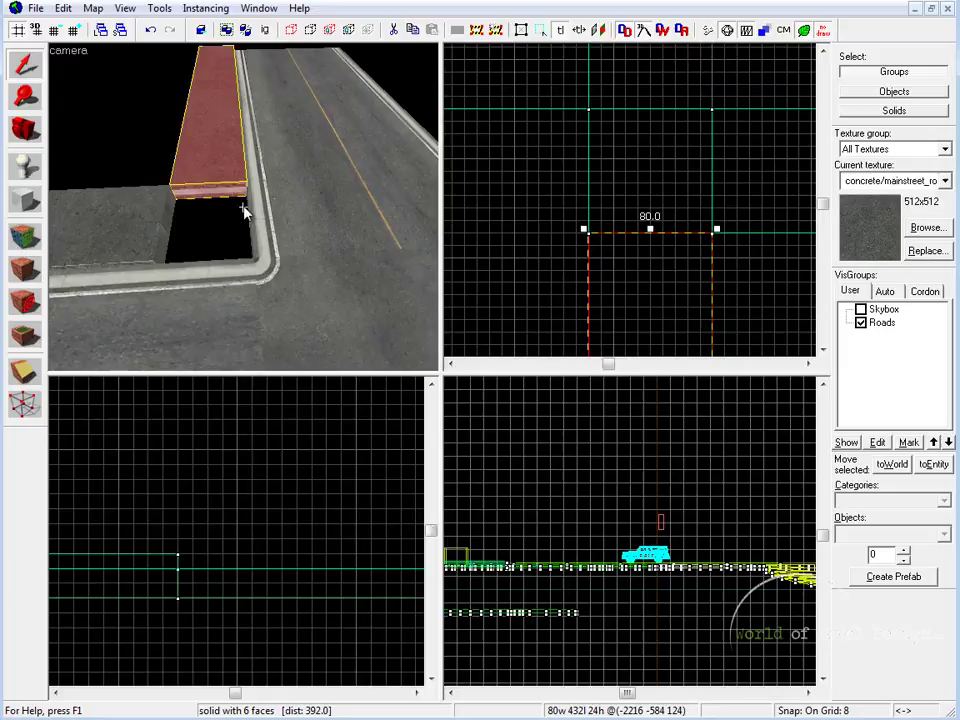
key(a)
key(z)
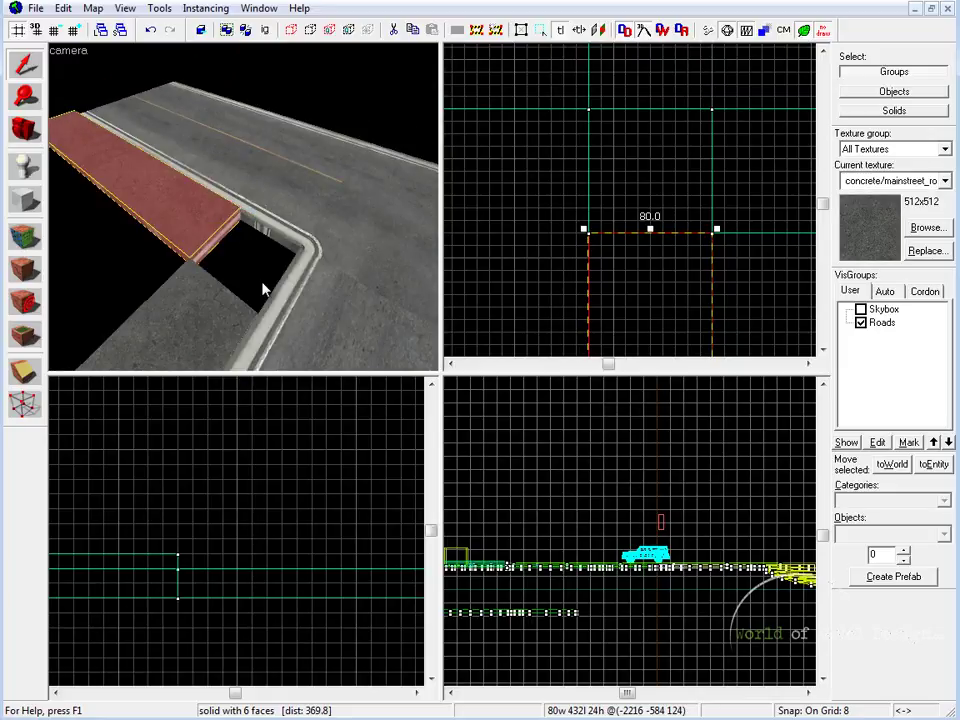
key(z)
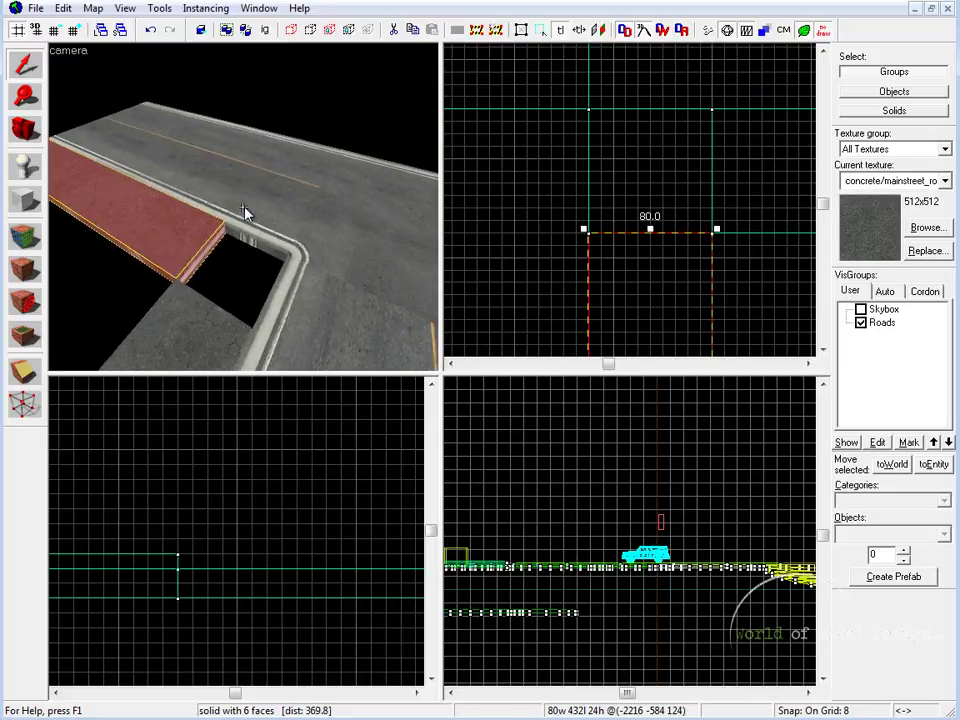
key(Up)
key(shift+z)
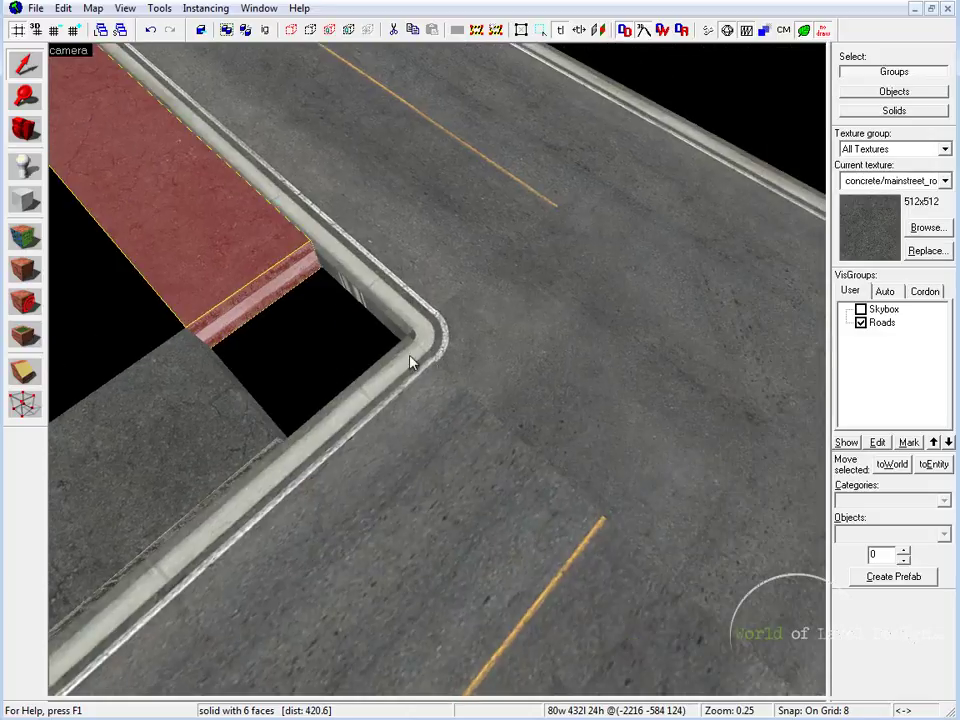
key(z)
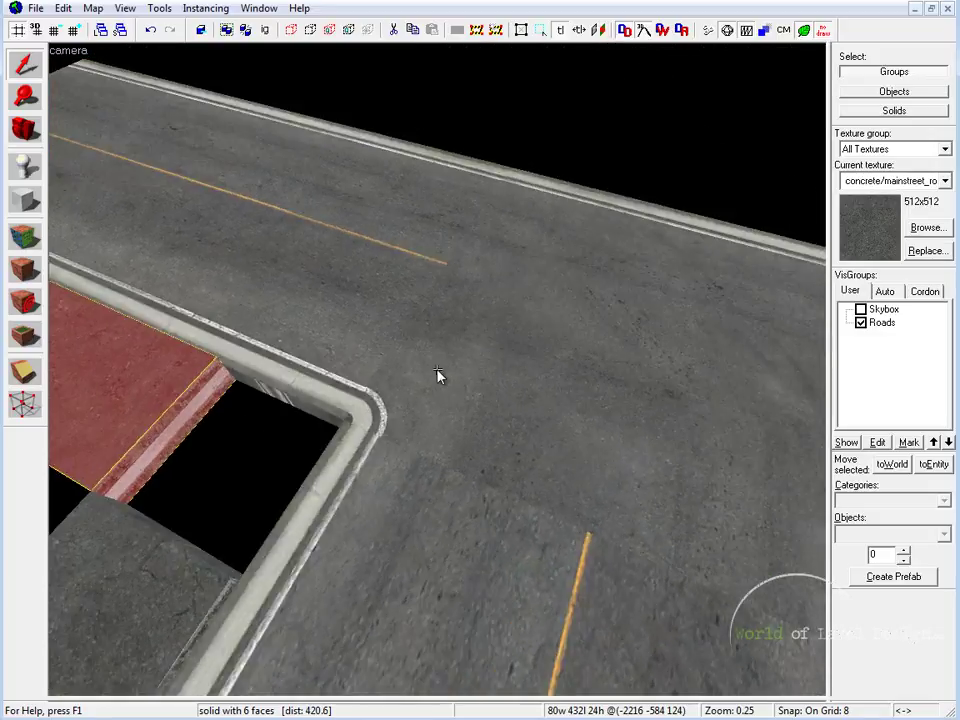
key(z)
- Choose the arch primitive and outline an 80 by 80 unit area over the corner gap
key(shift+z)
click(25, 201)
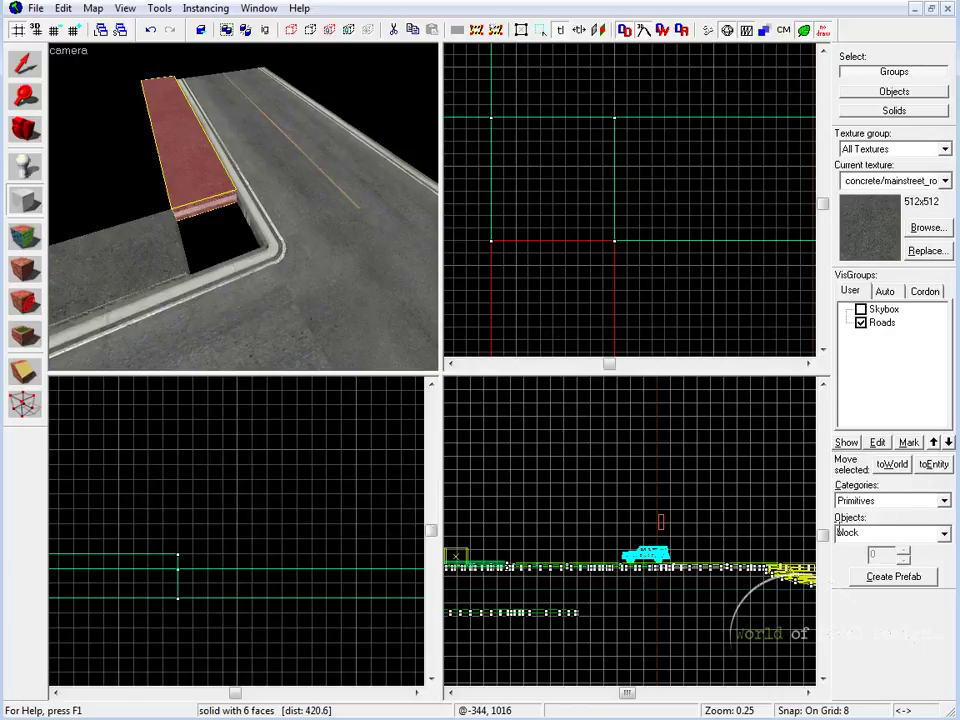
click(943, 533)
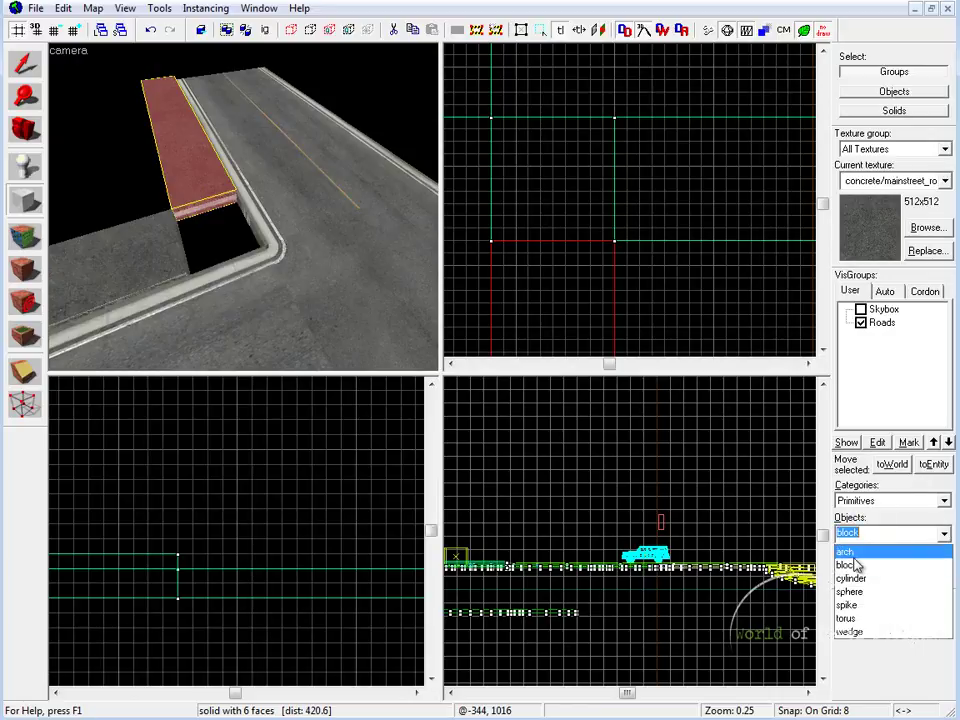
click(850, 551)
drag(505, 132, 636, 266)
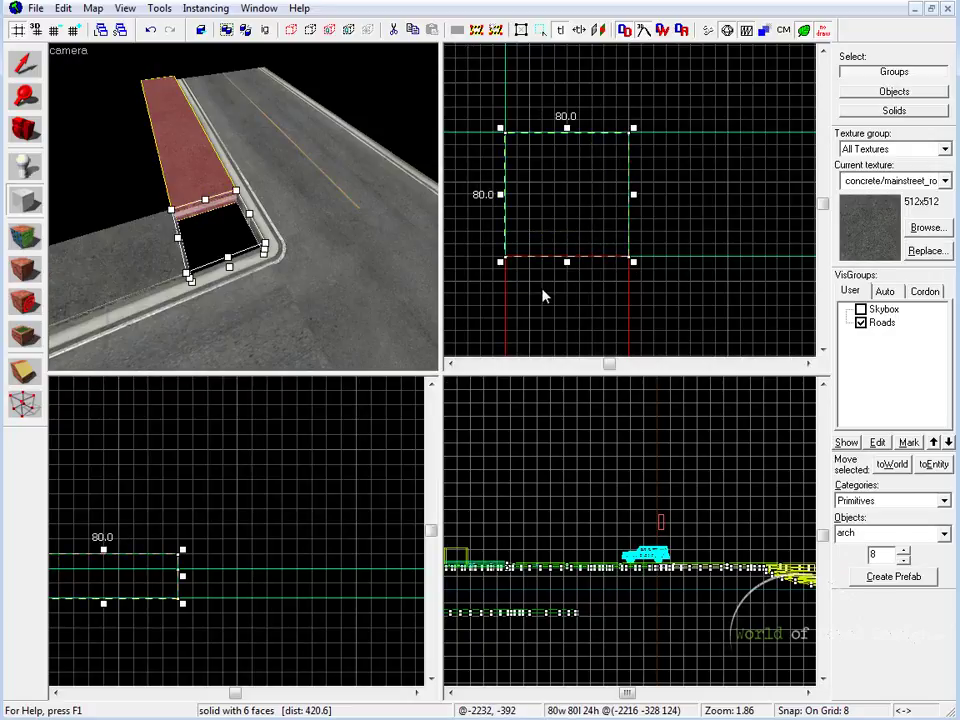
- Create the arch with wall width 40, 8 sides, a 90-degree arc and a start angle of 90
key(Return)
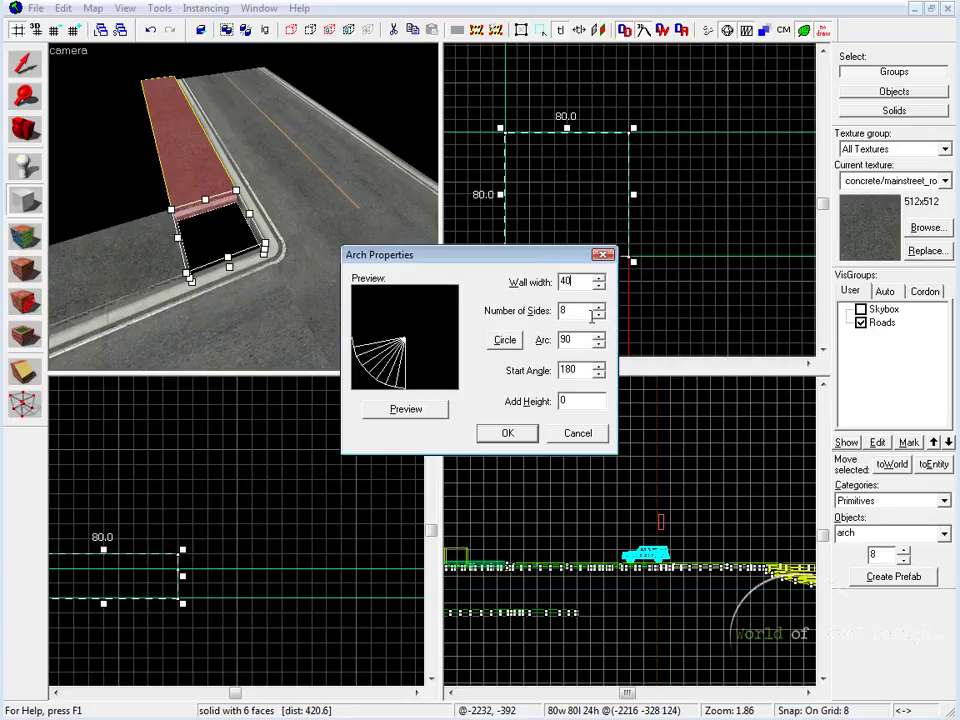
click(437, 413)
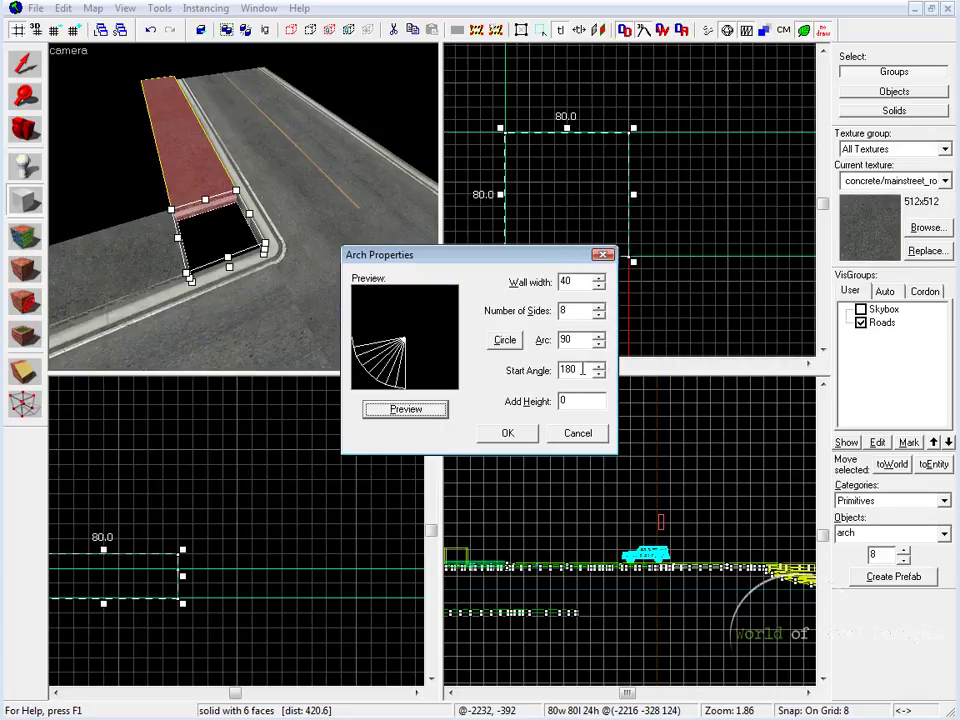
drag(583, 369, 508, 374)
click(406, 409)
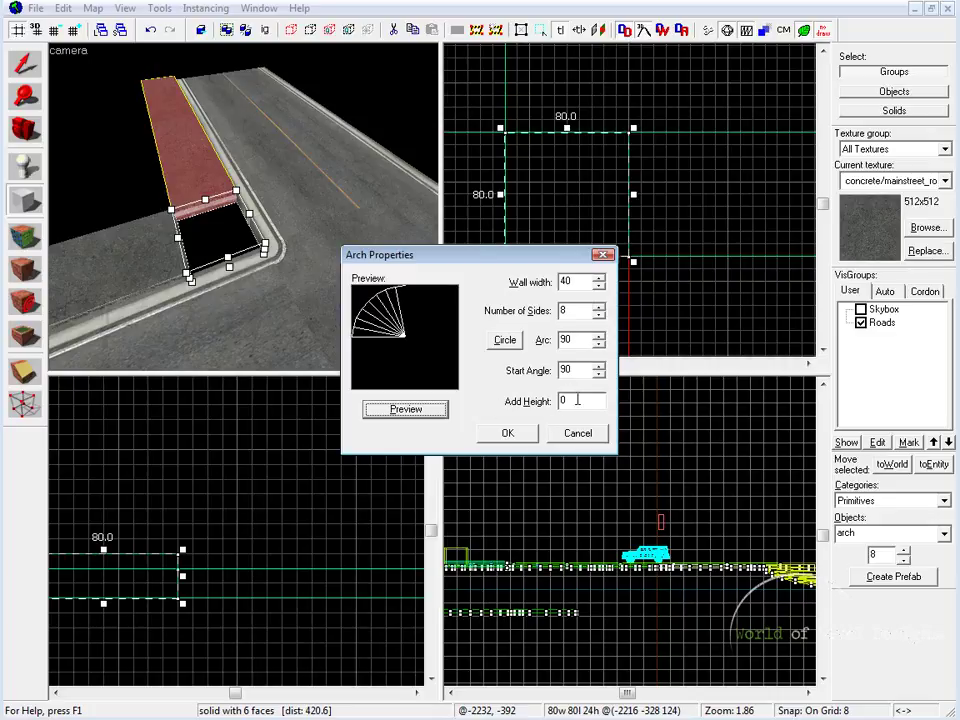
click(521, 444)
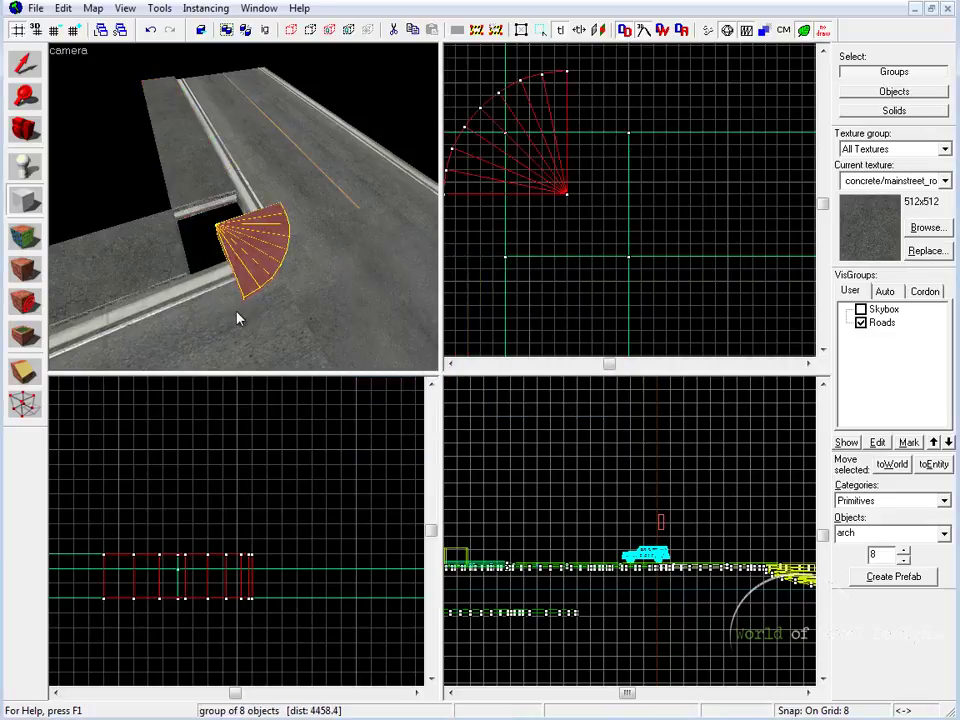
- Move the quarter-circle arch into the corner gap between the two sidewalk strips and clear the selection
click(28, 65)
drag(548, 154, 609, 216)
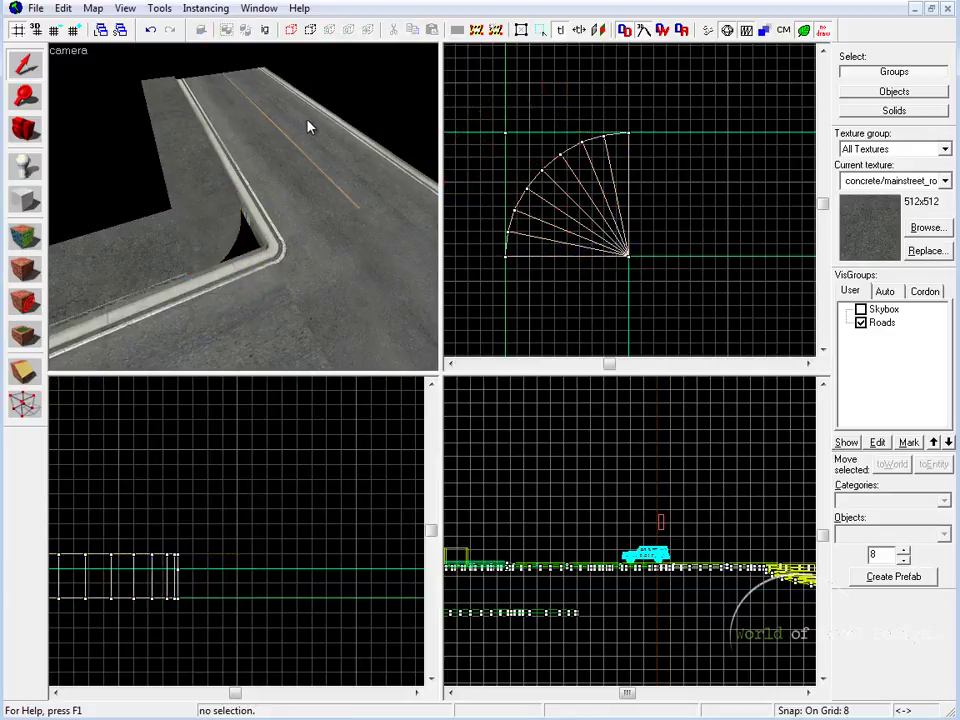
key(shift+z)
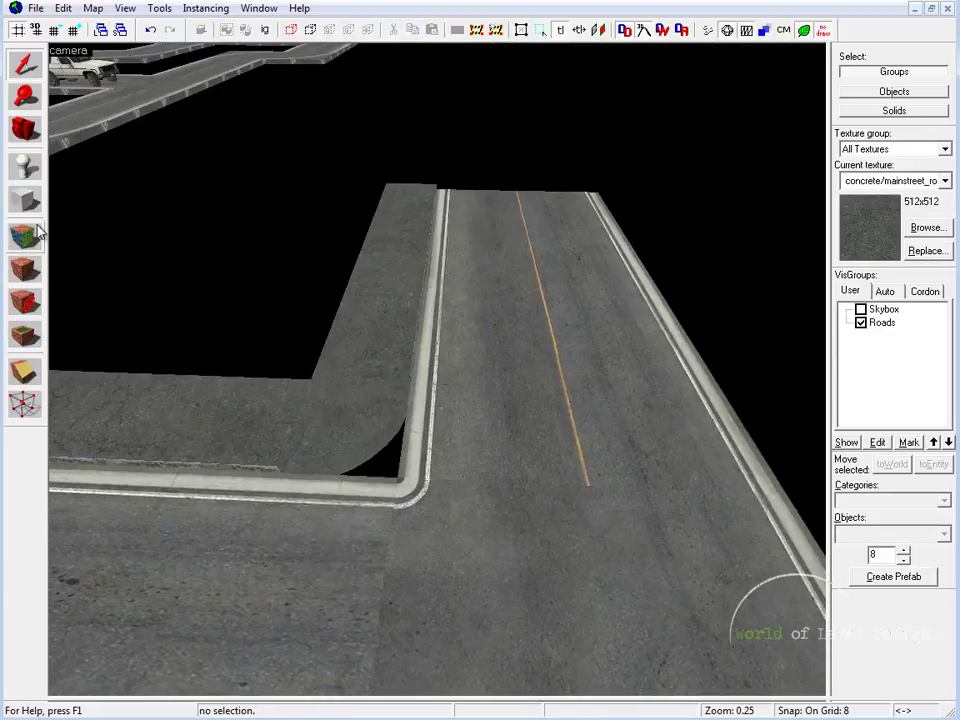
- Copy the concrete/curba texture from the sidewalk's curb face onto the outer curved faces of the quarter-circle arch
click(36, 233)
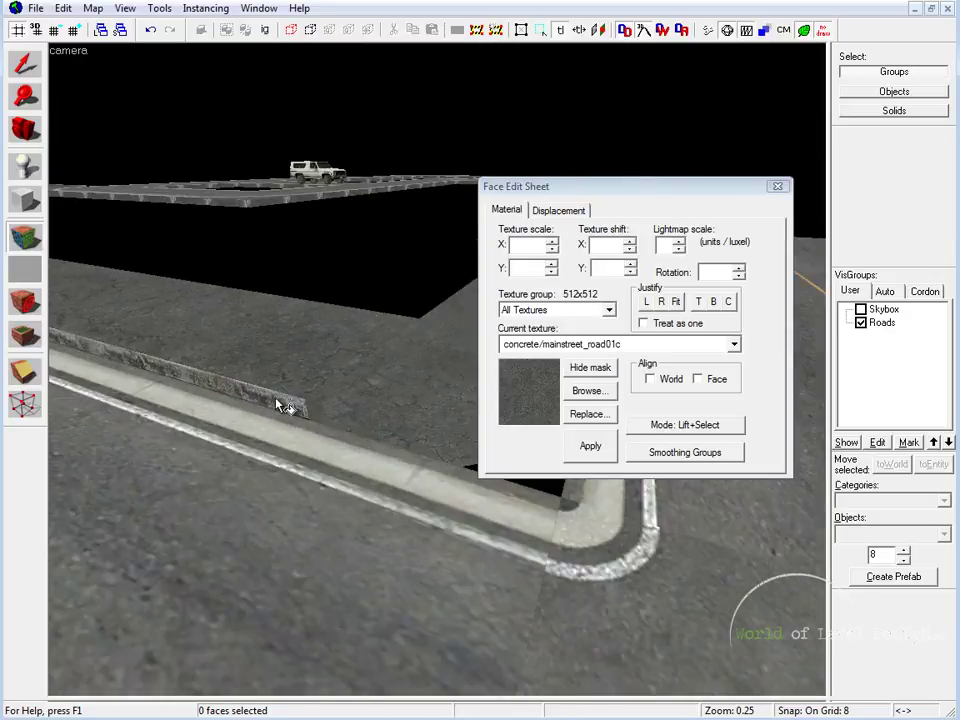
click(284, 404)
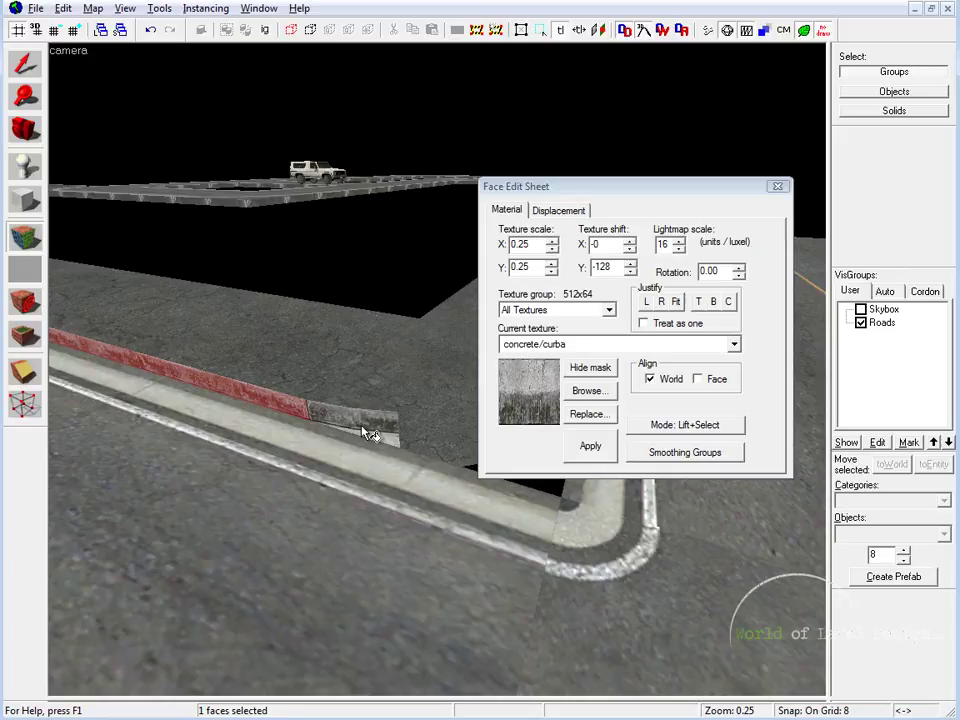
key(z)
key(d)
key(z)
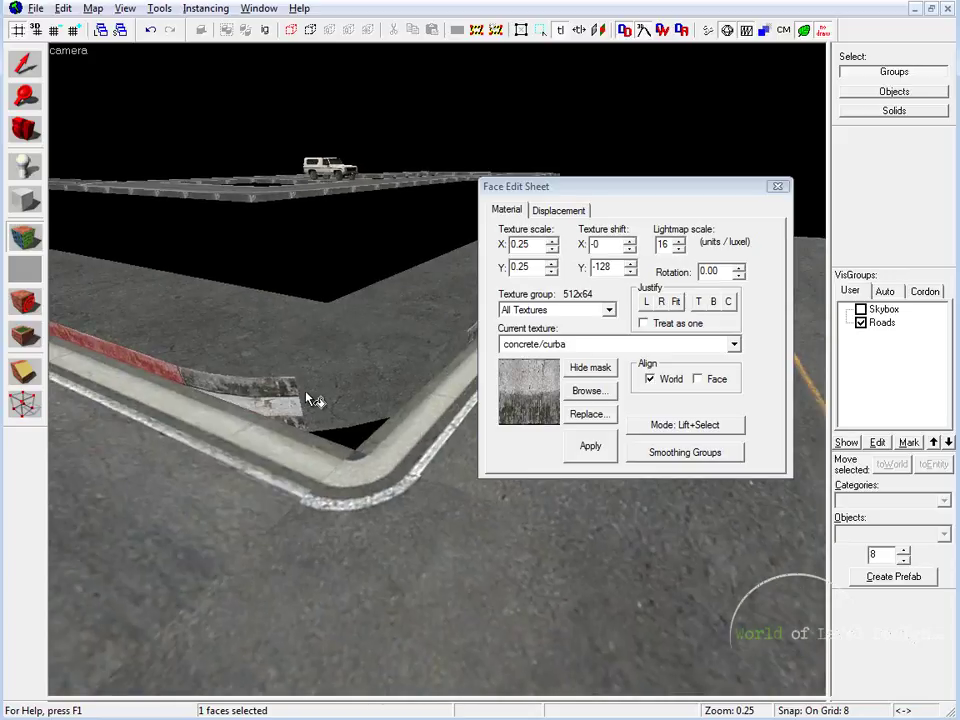
alt+right_click(324, 398)
alt+right_click(364, 392)
alt+right_click(403, 382)
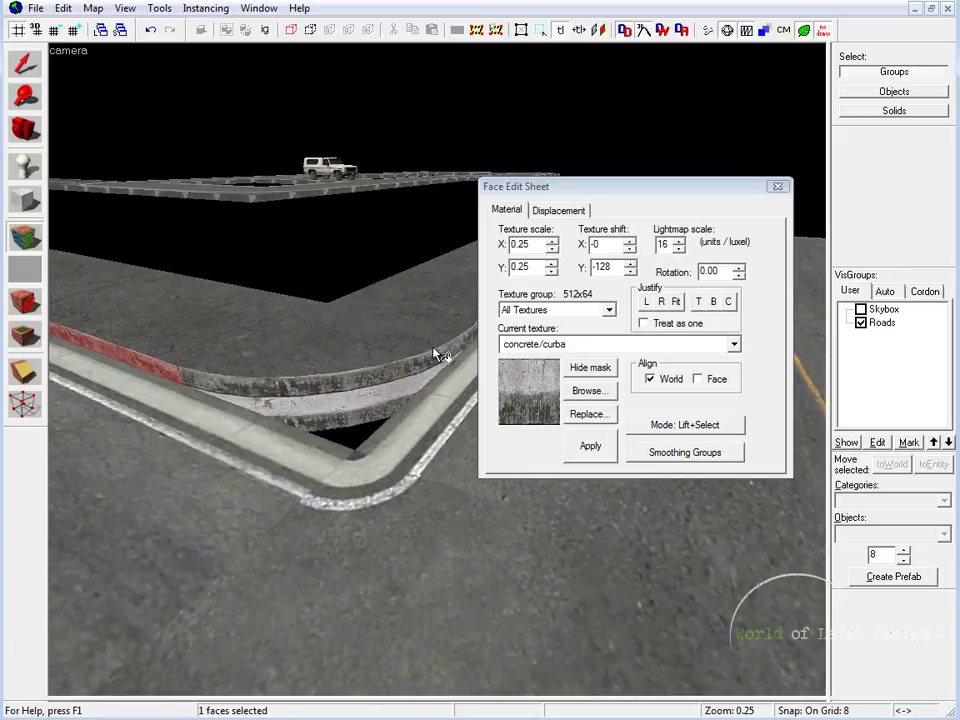
key(z)
key(d)
key(z)
key(z)
key(d)
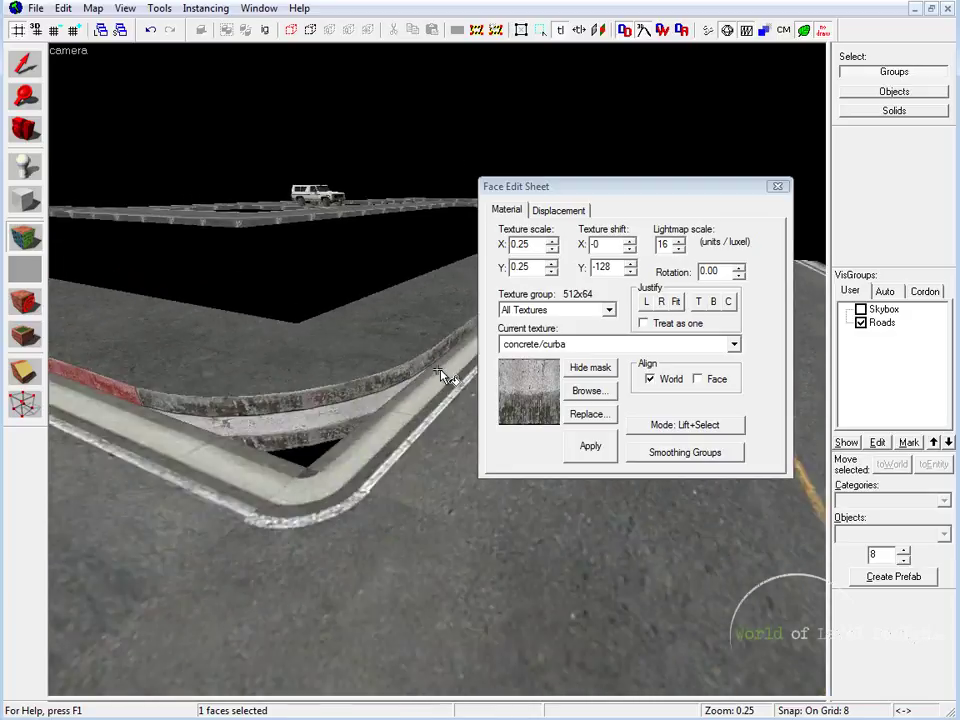
- Inspect the quarter-circle arch and the adjoining sidewalk strip around the open gap at the road corner
key(shift+s)
click(223, 459)
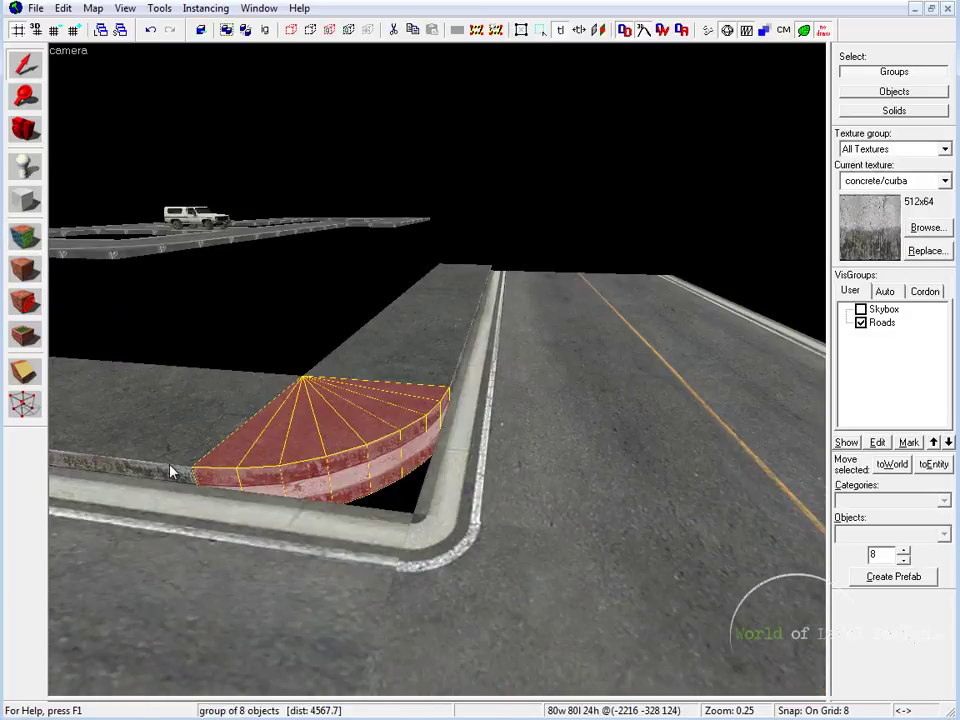
key(z)
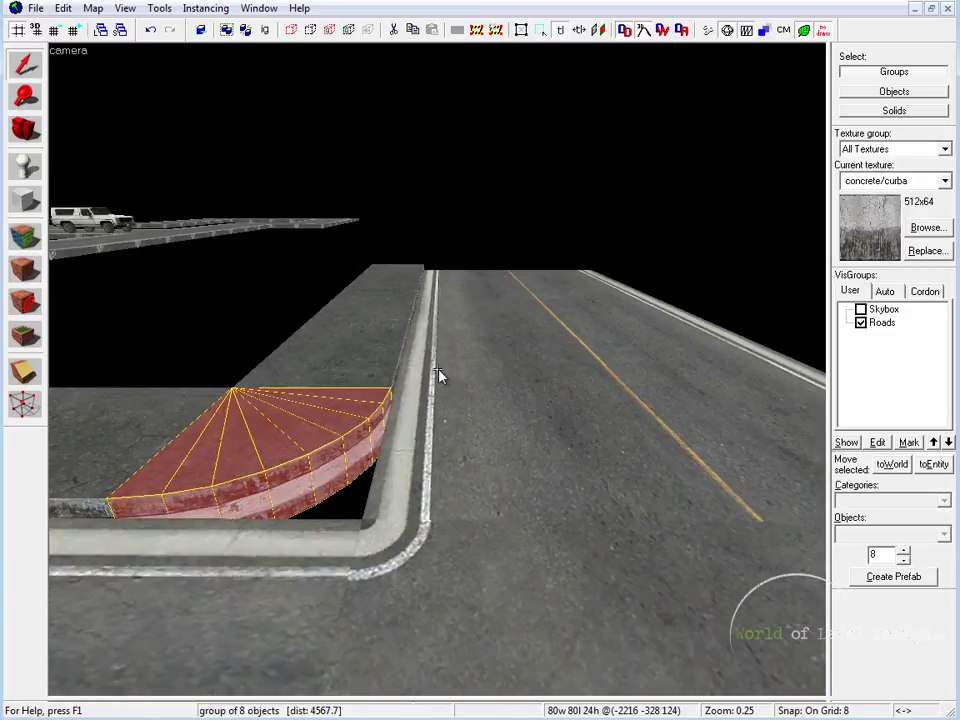
key(d)
key(z)
click(377, 293)
key(z)
key(a)
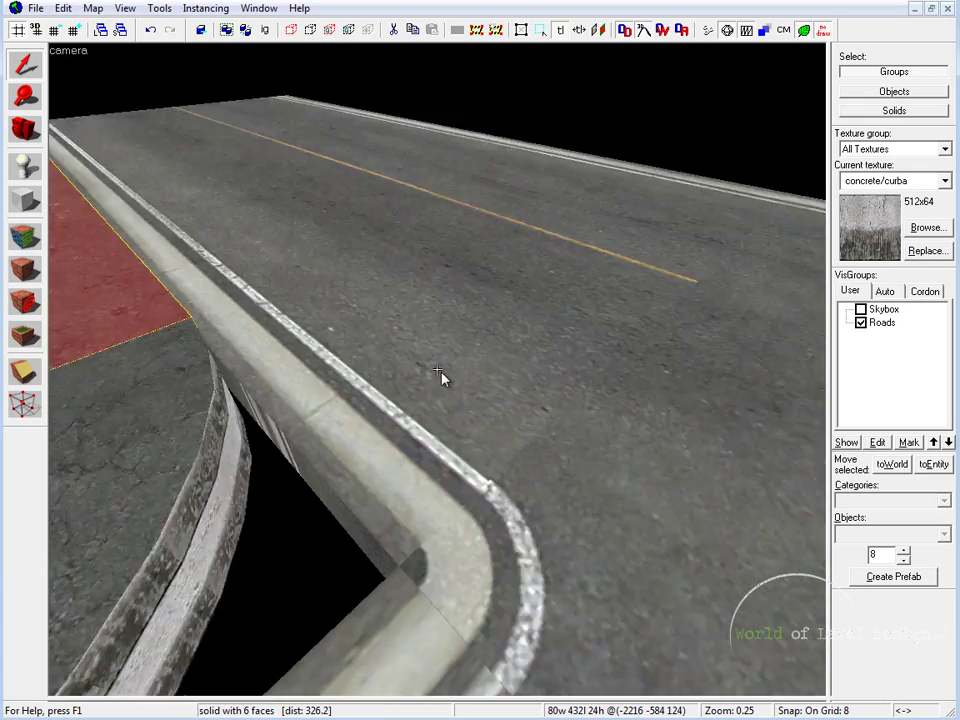
key(s)
key(s)
key(z)
- Select the corner arch with both sidewalk strips and trim them from underneath to a height of 8 units
click(343, 328)
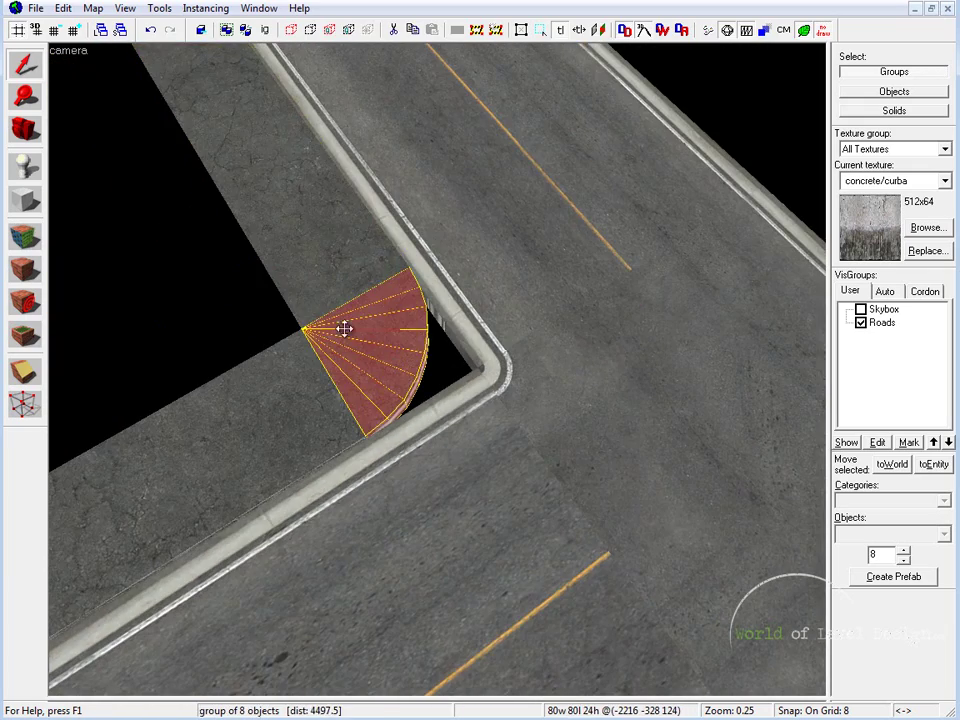
ctrl+click(296, 358)
ctrl+click(313, 264)
key(shift+z)
key(shift+z)
scroll(257, 412, up, 2)
scroll(258, 418, up, 6)
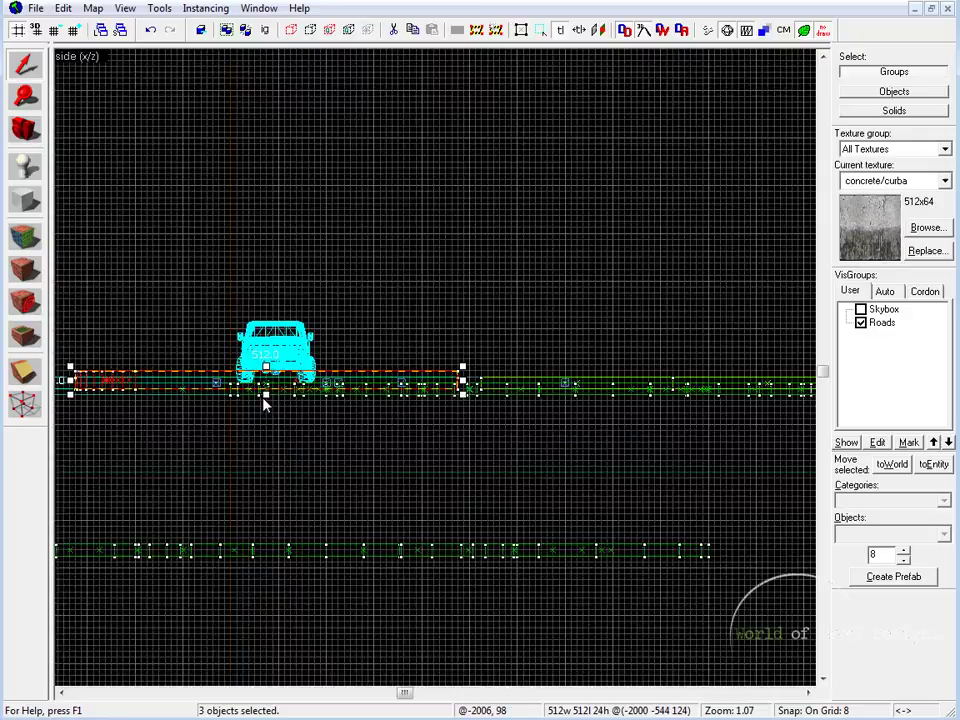
key(shift+z)
scroll(265, 565, up, 4)
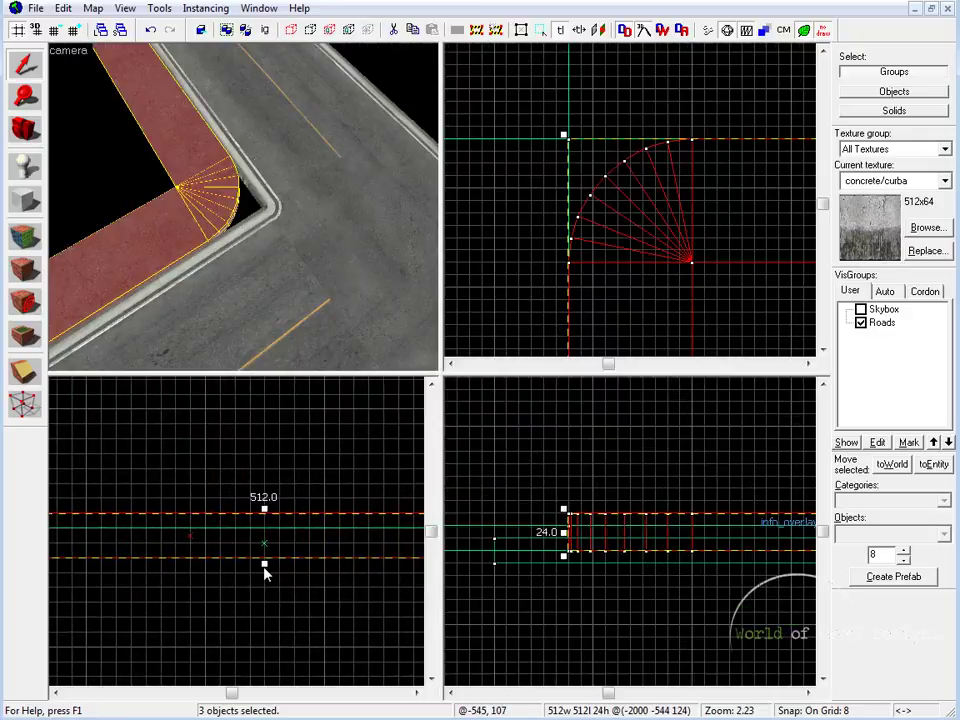
drag(264, 566, 268, 526)
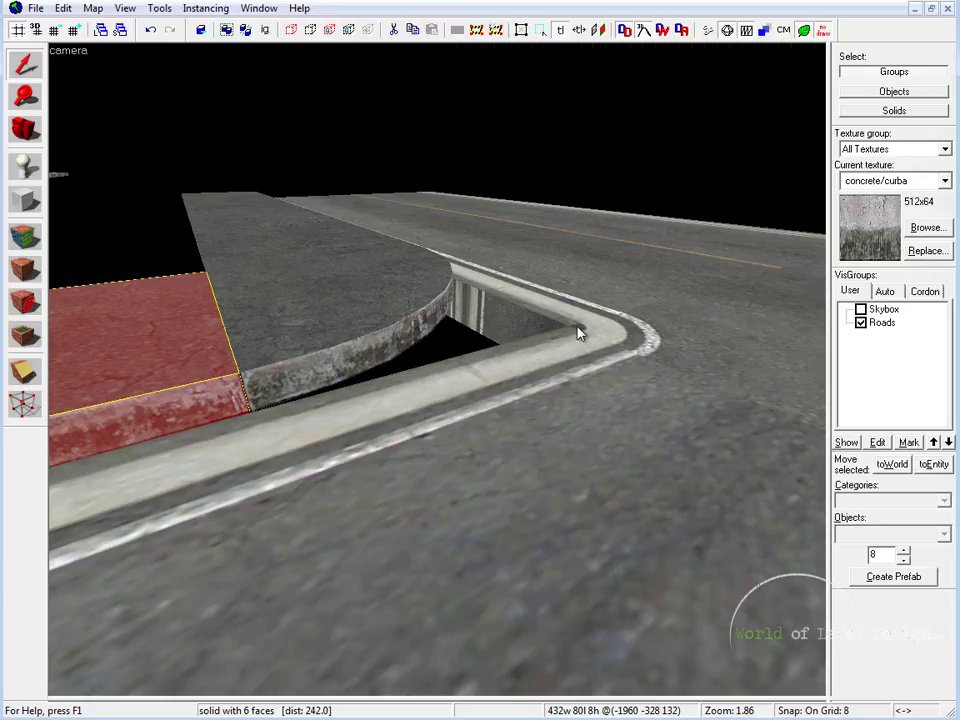
- Copy one sidewalk strip directly beneath itself and resize the copy to 16 units high and 512 units long, extending under the corner arch
key(shift+z)
key(shift+z)
key(shift+z)
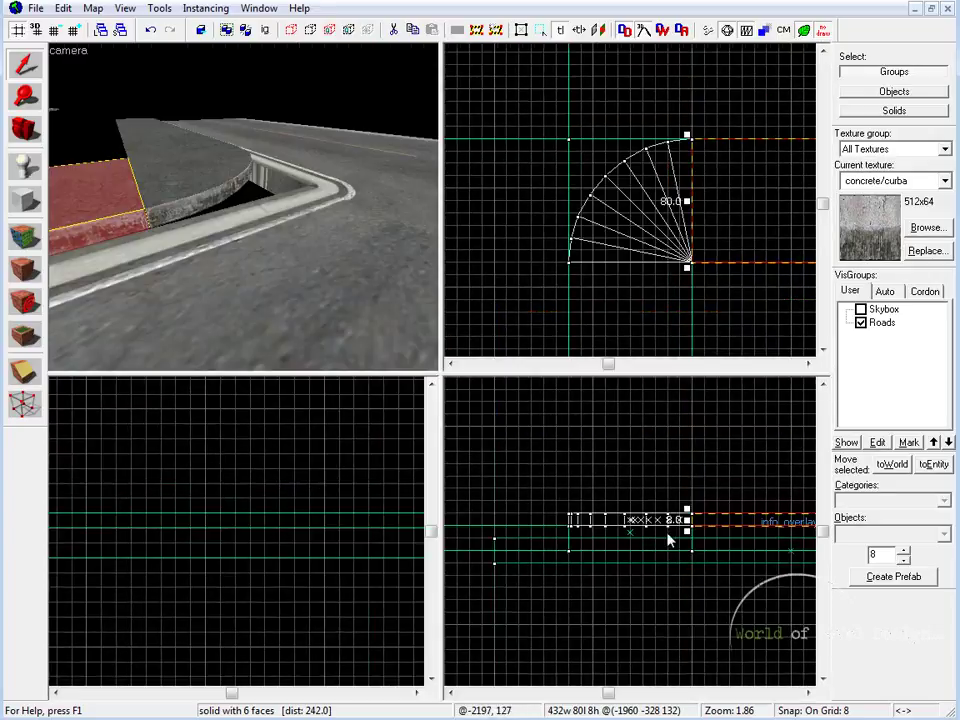
key(bracketright)
drag(715, 520, 717, 533)
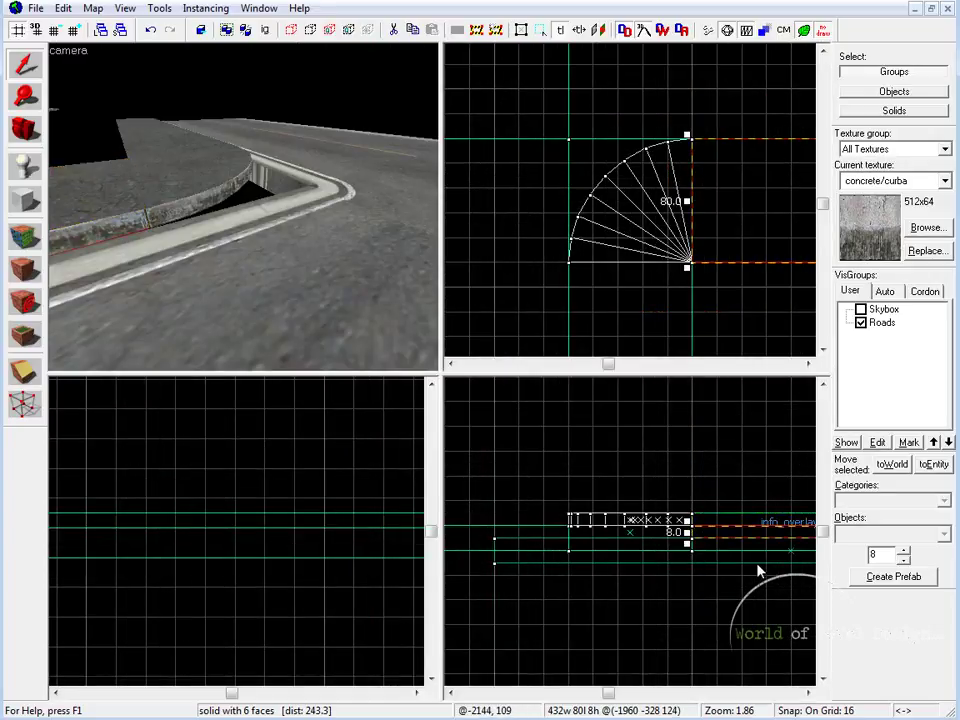
middle_drag(774, 552, 598, 550)
middle_drag(757, 273, 577, 234)
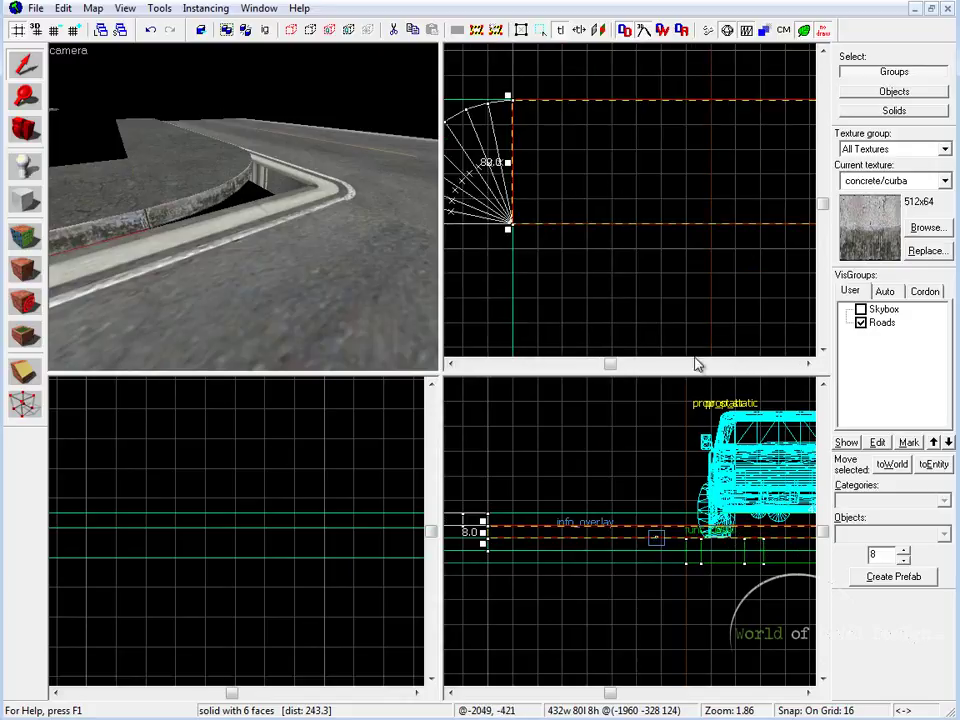
key(ctrl+e)
drag(236, 543, 237, 552)
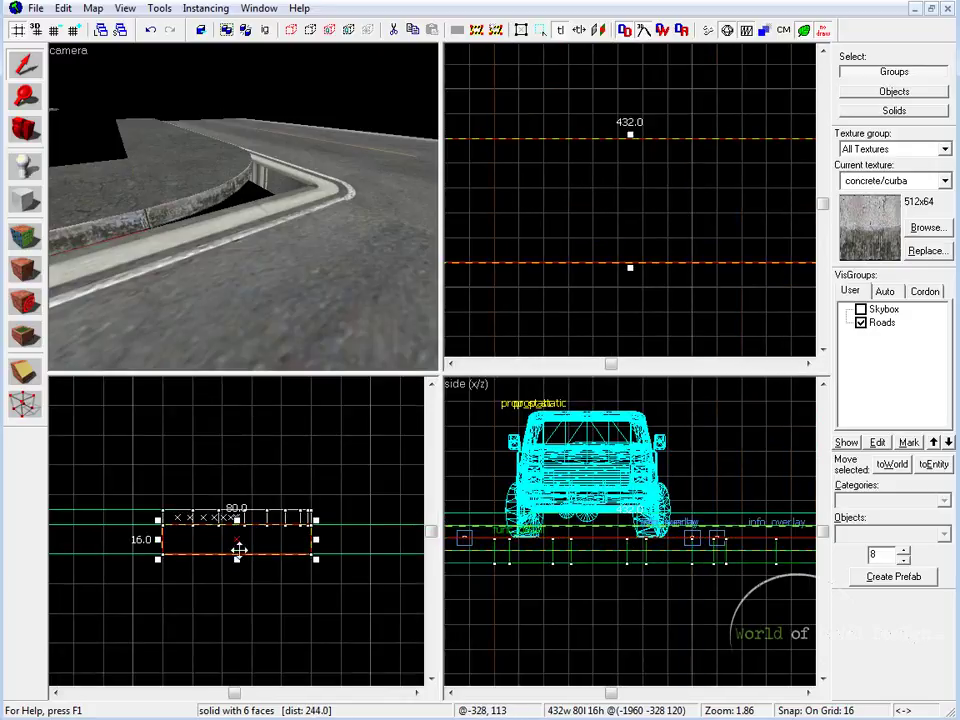
key(shift+z)
drag(519, 343, 445, 342)
- Duplicate the base strip, fit the copy to 80 by 432 units beneath the other sidewalk strip, and clear the selection
middle_drag(614, 414, 602, 310)
drag(530, 243, 533, 315)
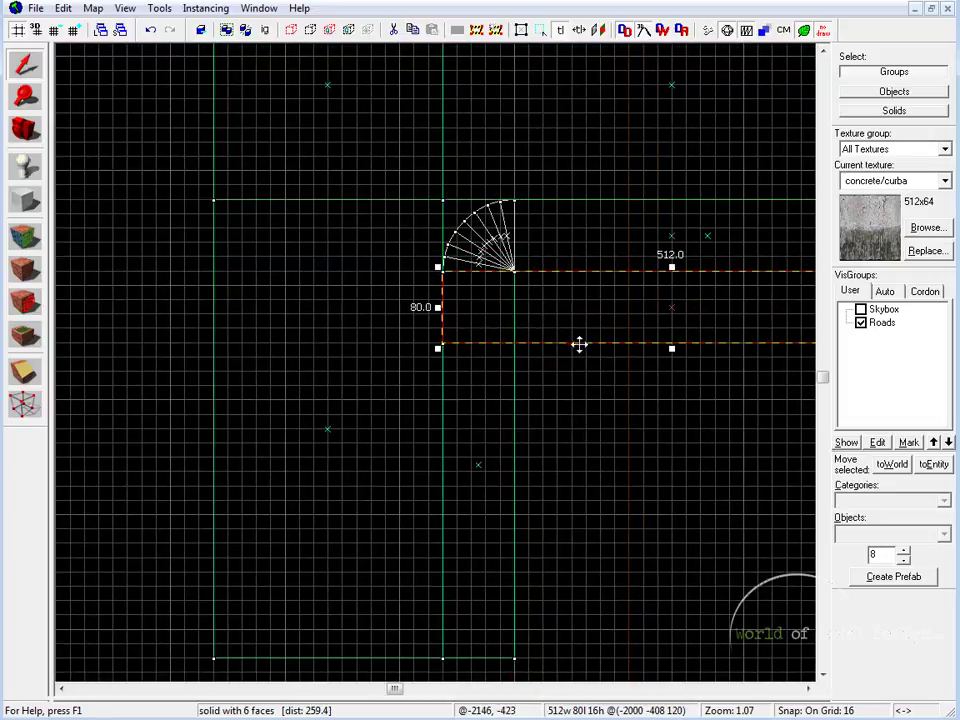
middle_drag(680, 364, 564, 274)
mouse_move(789, 258)
mouse_down()
mouse_move(399, 566)
mouse_move(407, 579)
mouse_up()
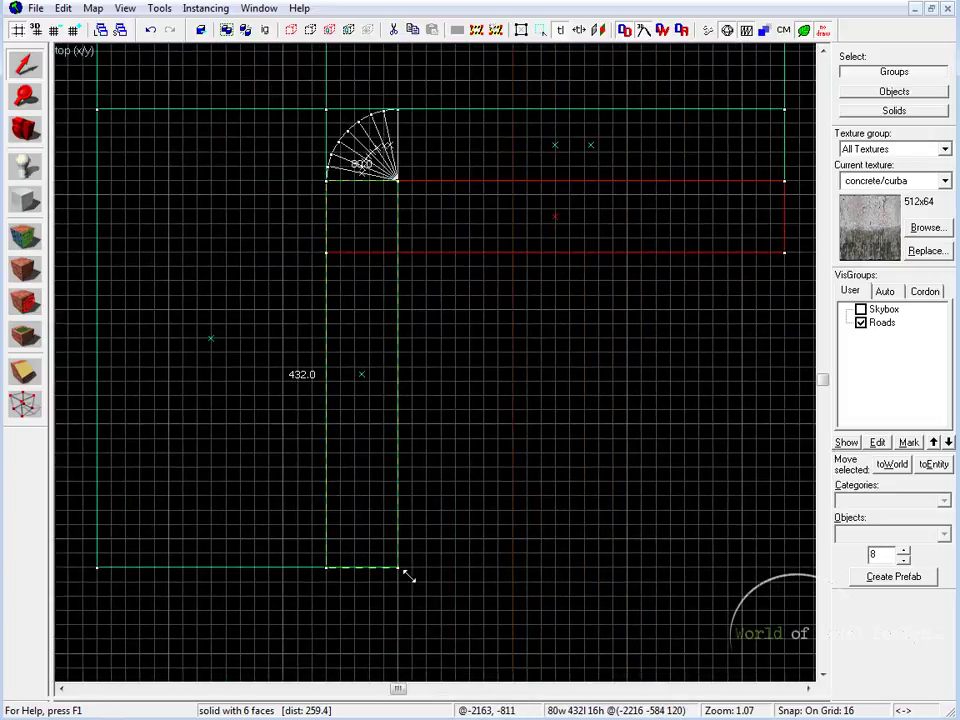
click(581, 413)
- Check the upper layer, looking at the quarter-circle corner and the two sidewalk strips individually
key(shift+z)
key(shift+z)
key(z)
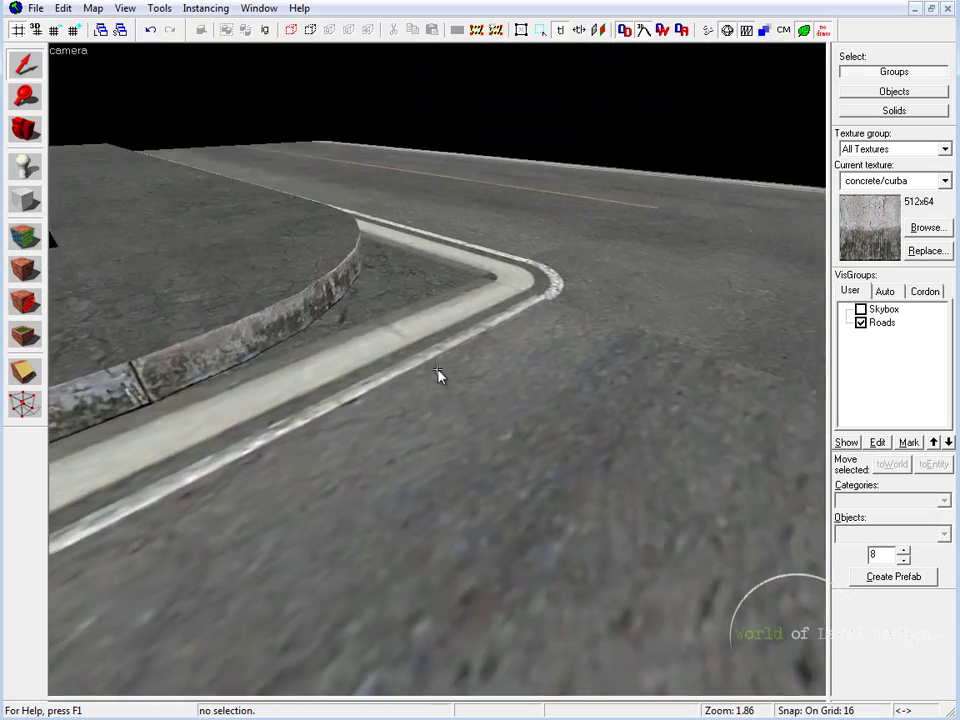
key(w)
key(s)
click(333, 332)
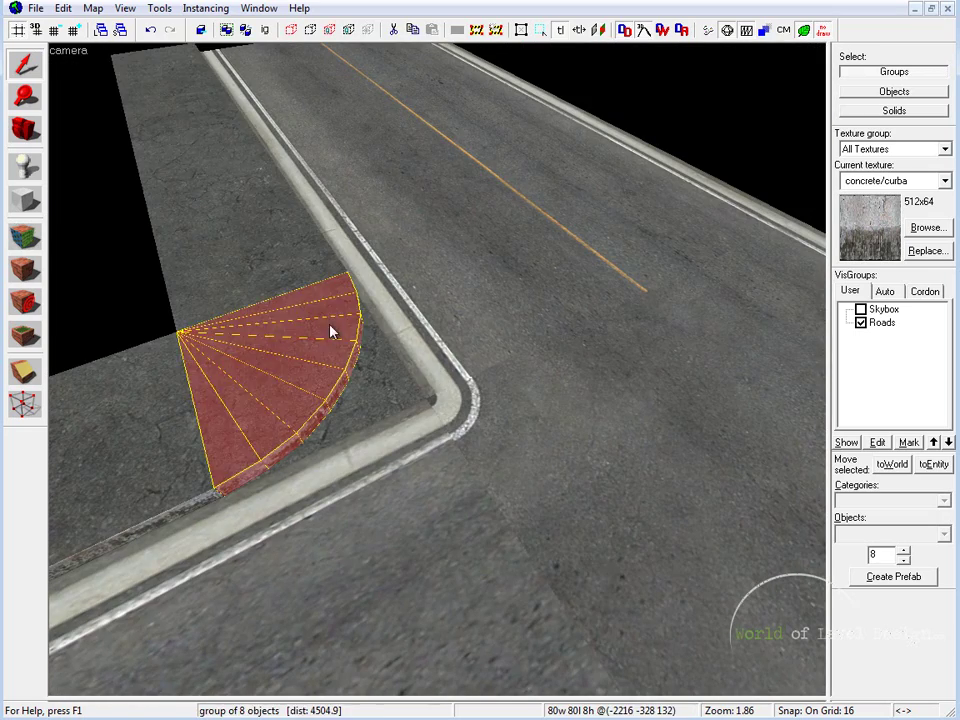
click(204, 258)
click(204, 365)
click(160, 408)
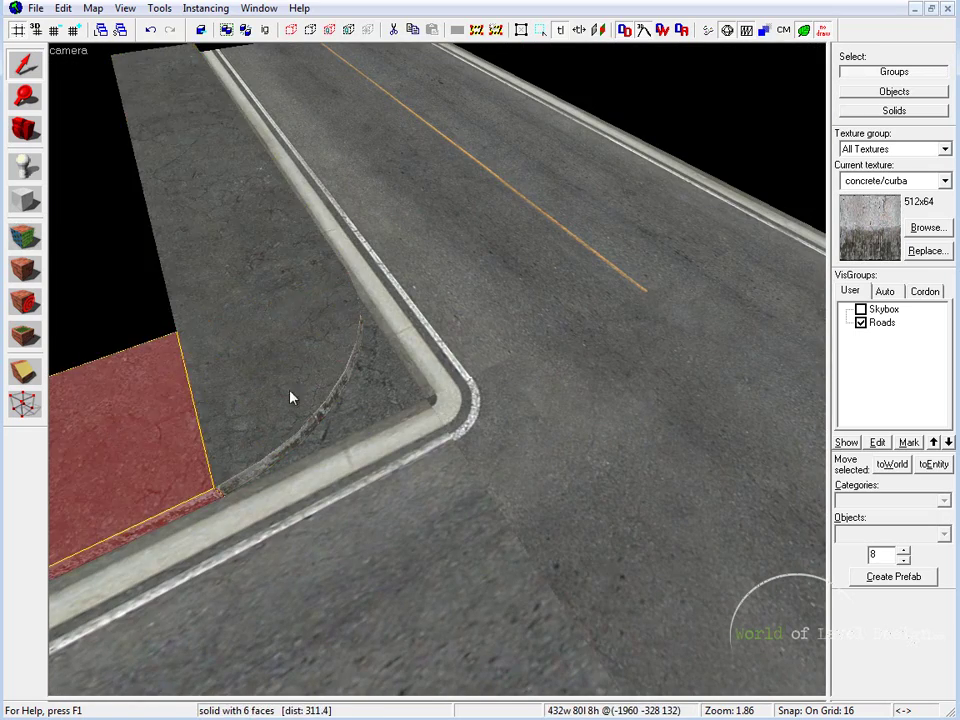
- Examine the base piece that fills the corner gap and its joint with the adjoining road
key(z)
key(d)
click(434, 375)
key(ctrl+shift+e)
key(a)
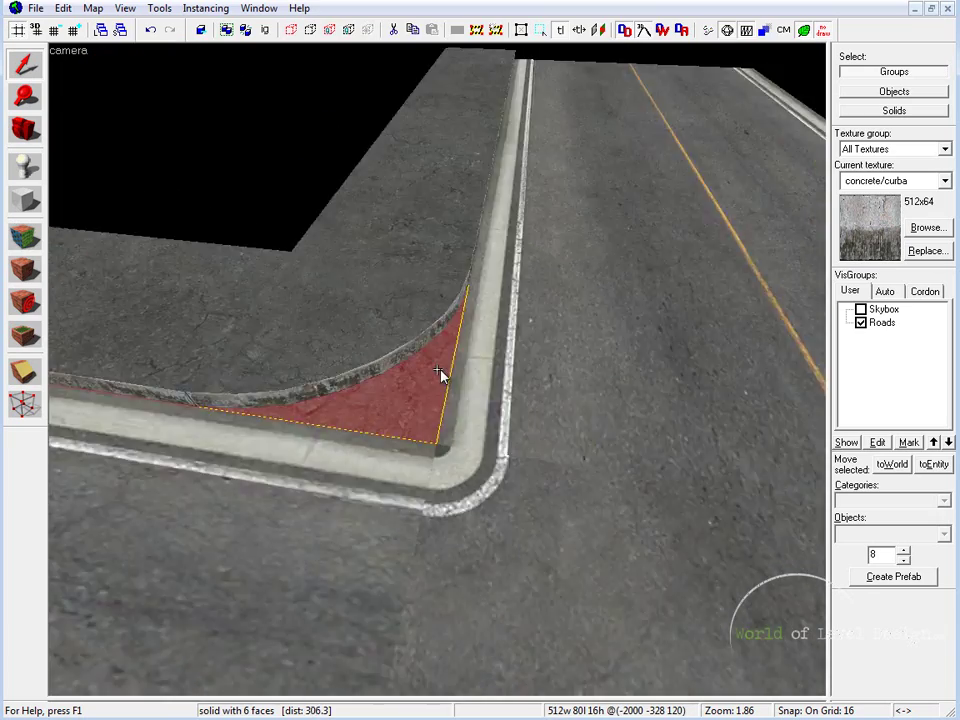
key(d)
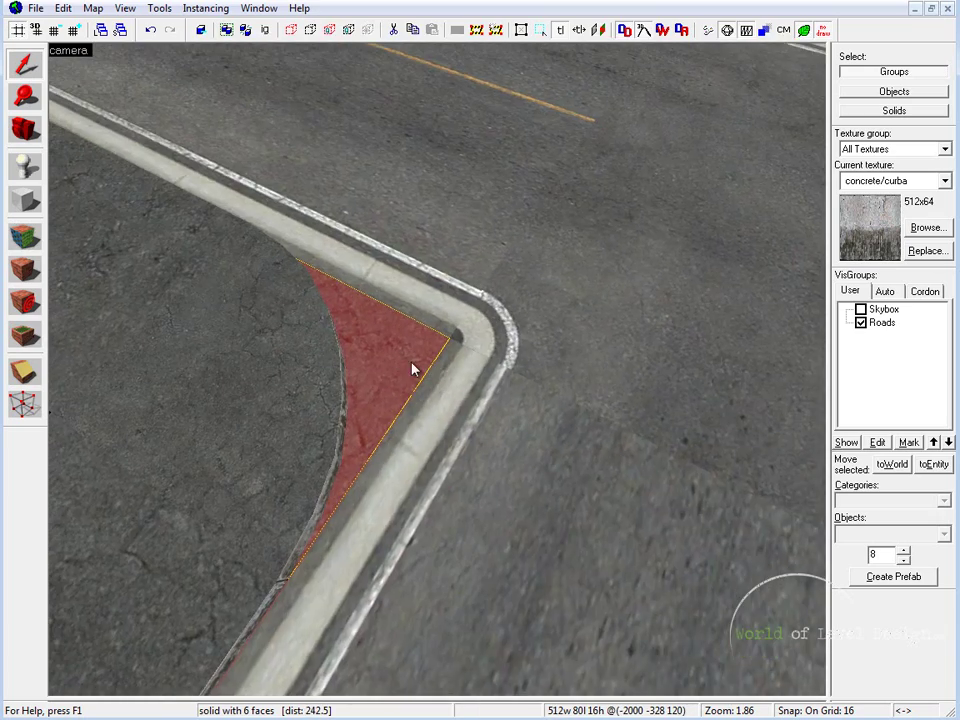
key(d)
key(z)
click(569, 272)
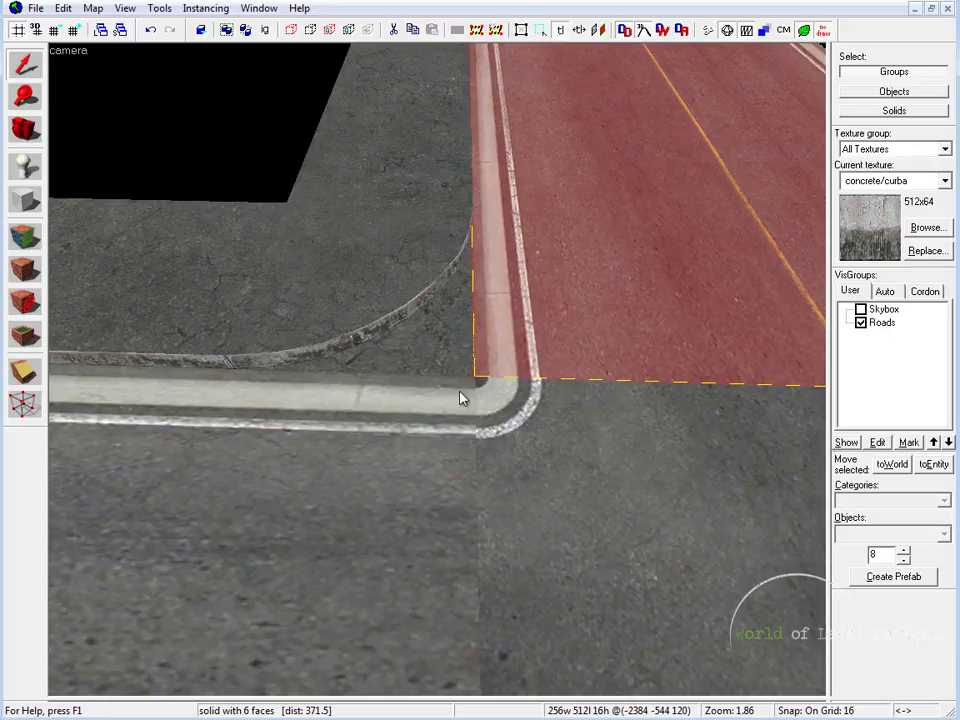
key(Escape)
- Review the rounded corner, its curb edge and the sidewalk strips from several angles around the intersection
key(z)
key(s)
key(a)
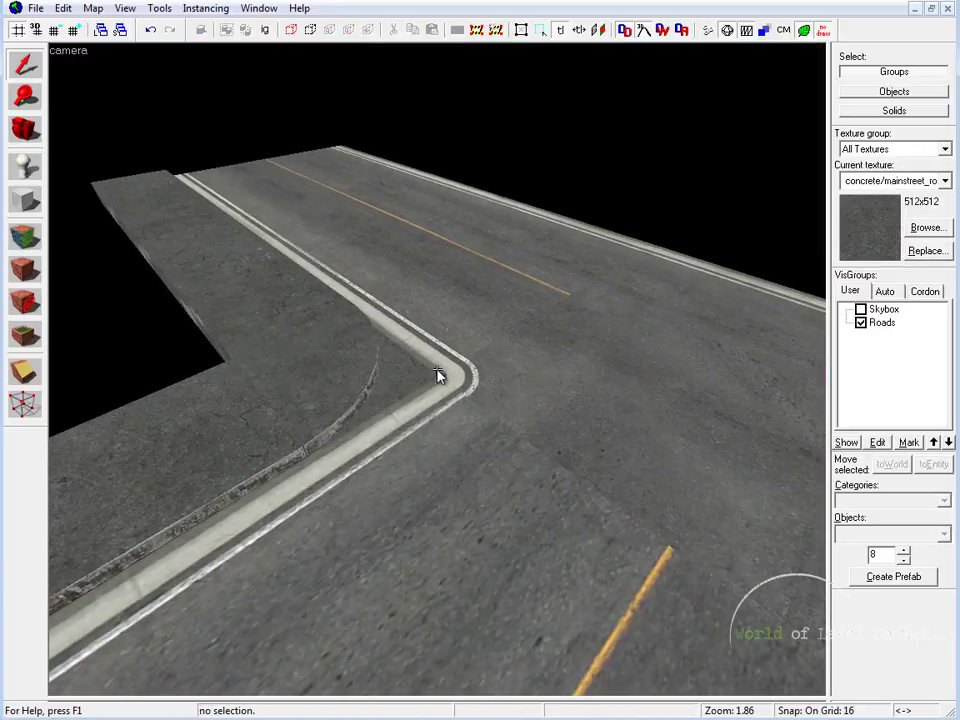
click(244, 441)
click(291, 354)
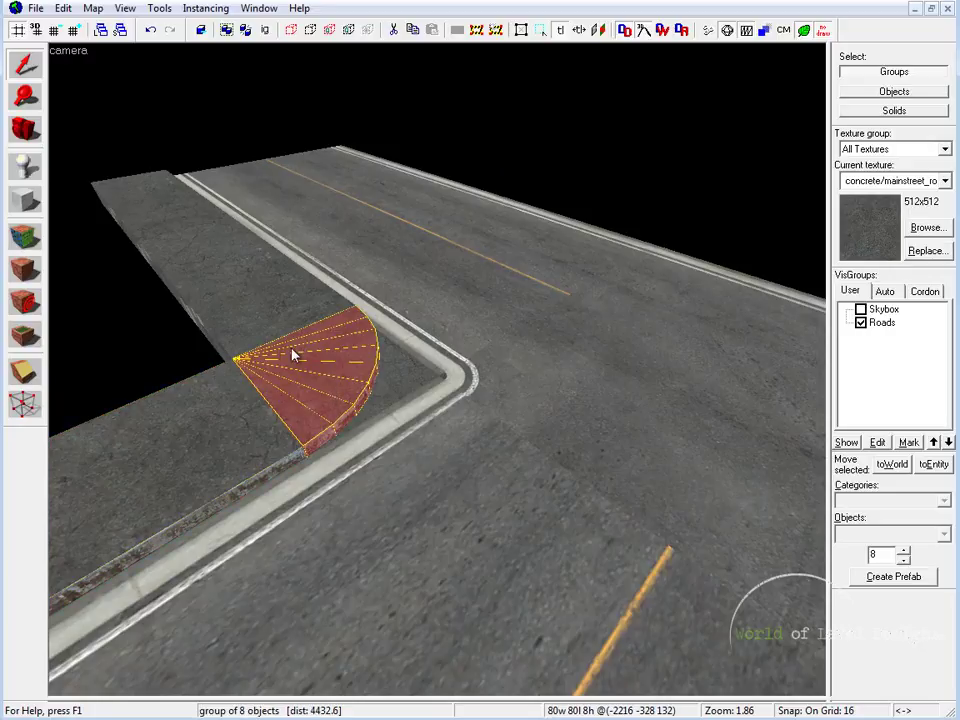
click(270, 317)
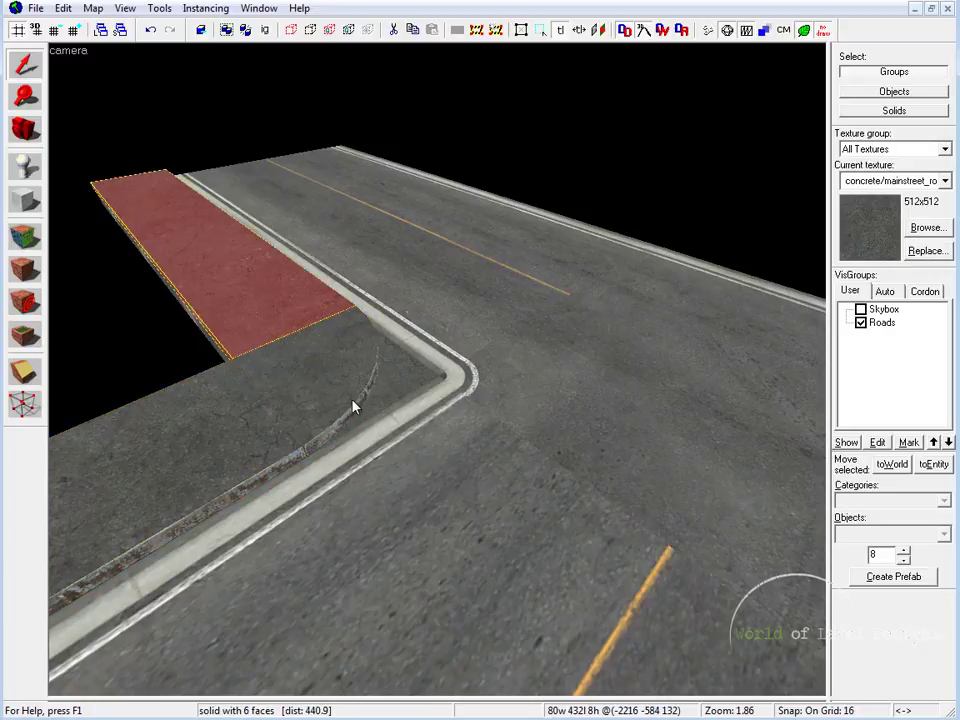
key(z)
key(a)
key(w)
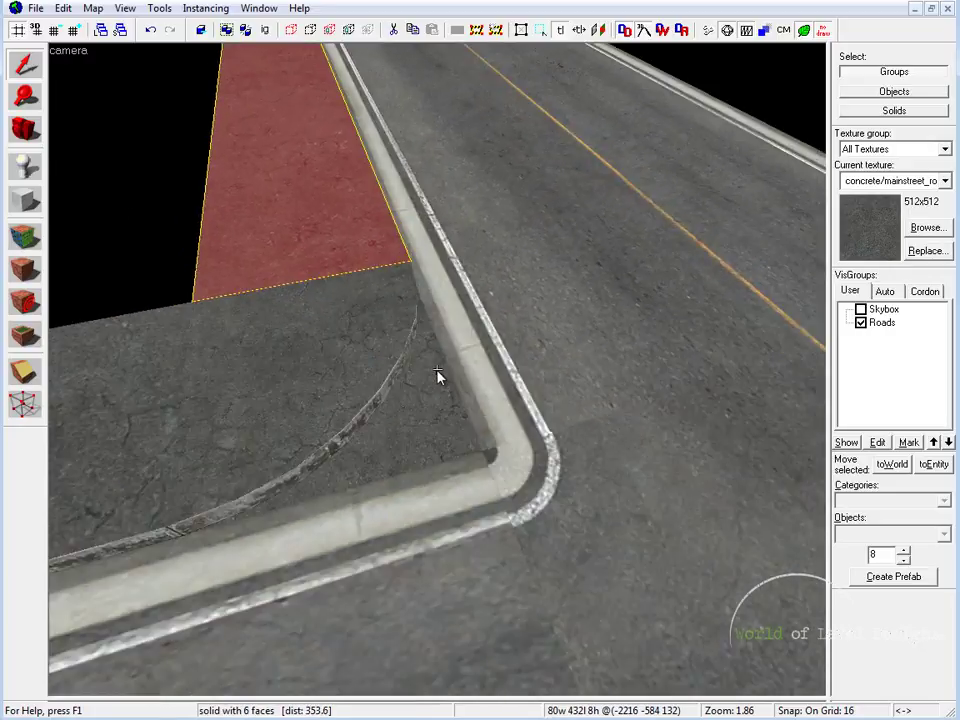
key(s)
key(z)
click(383, 331)
key(z)
key(d)
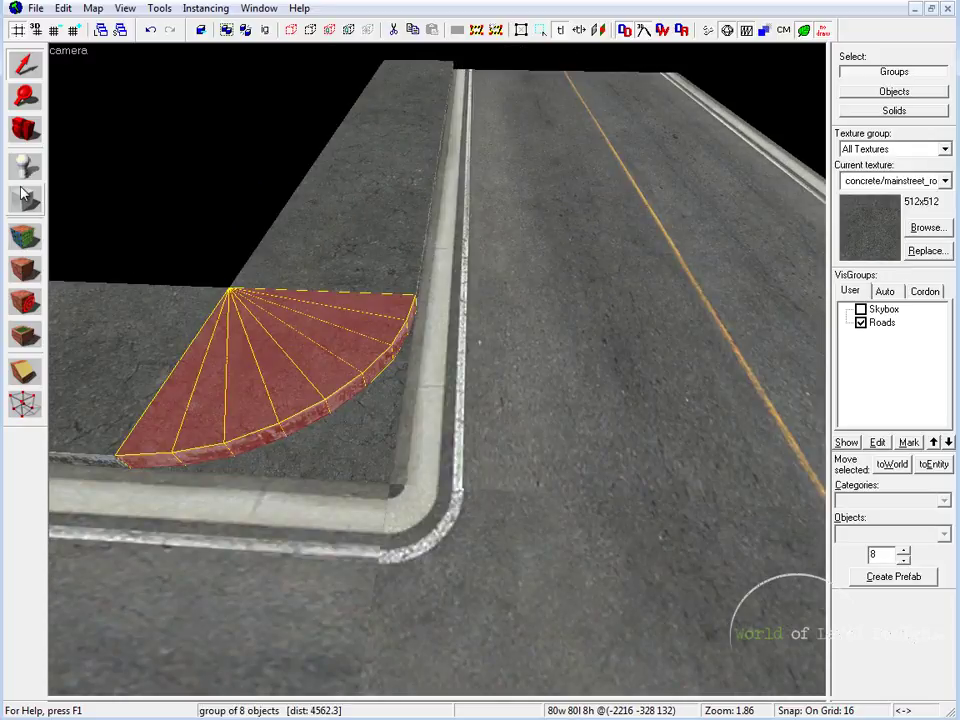
- Place a prop_static entity at the curb edge just beyond the rounded corner
key(shift+e)
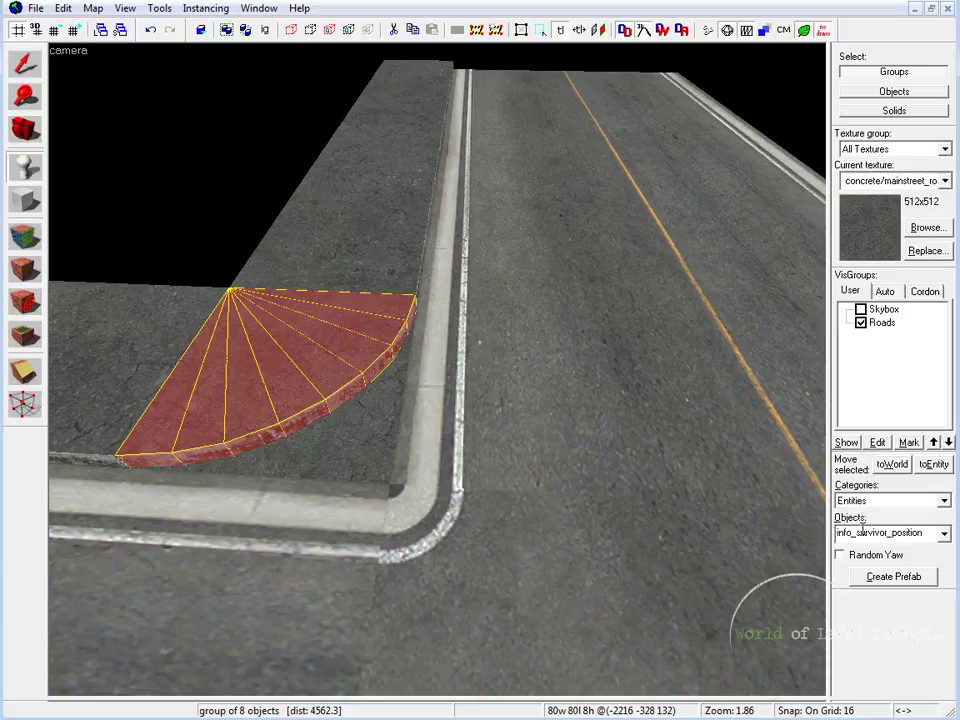
double_click(865, 530)
text(prop_sta)
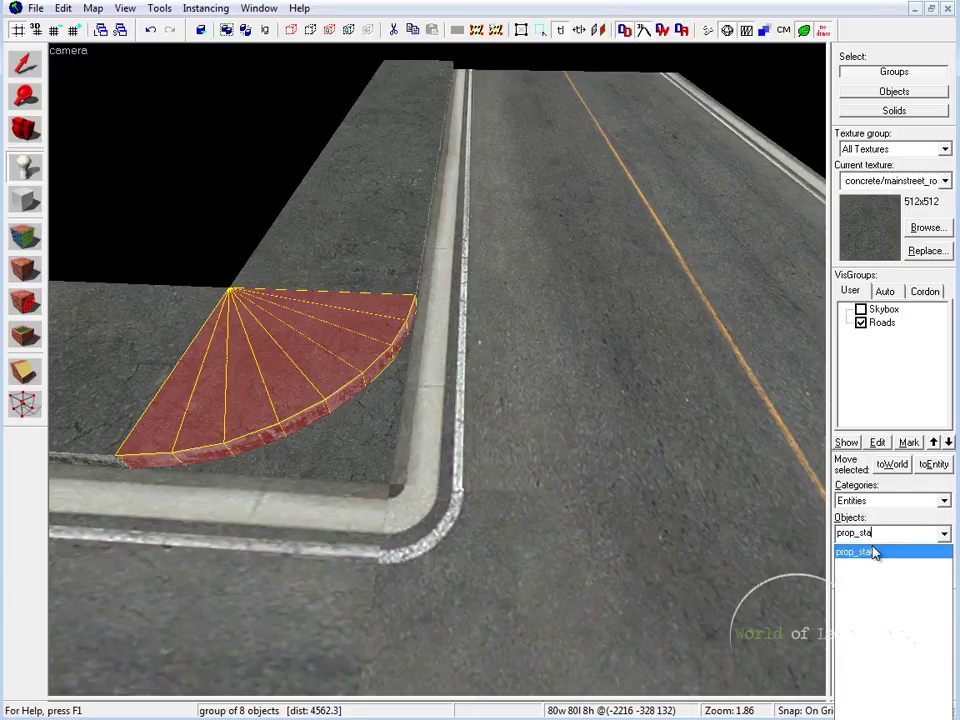
click(862, 551)
click(429, 268)
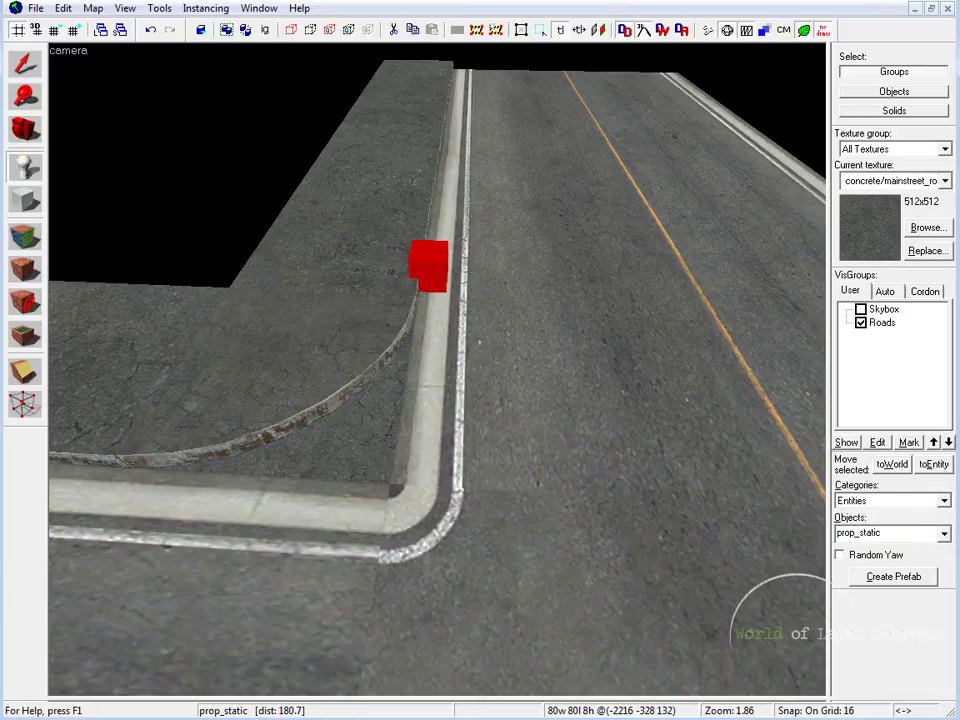
- Open the World Model selection for the placed prop_static and filter the available models by "curb"
key(shift+s)
double_click(443, 265)
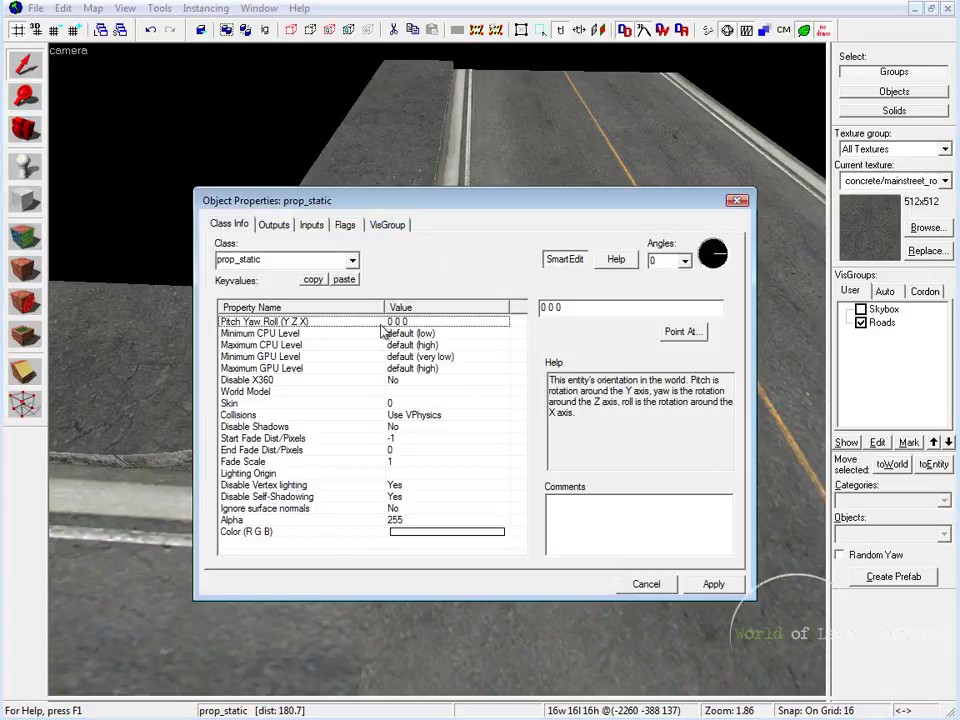
click(255, 392)
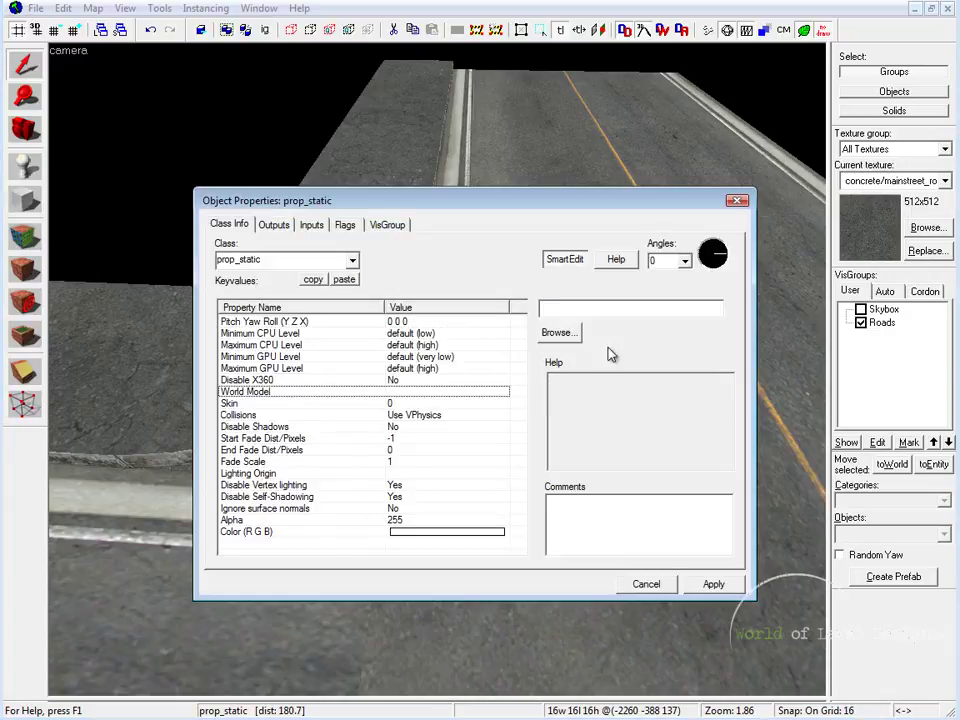
click(558, 334)
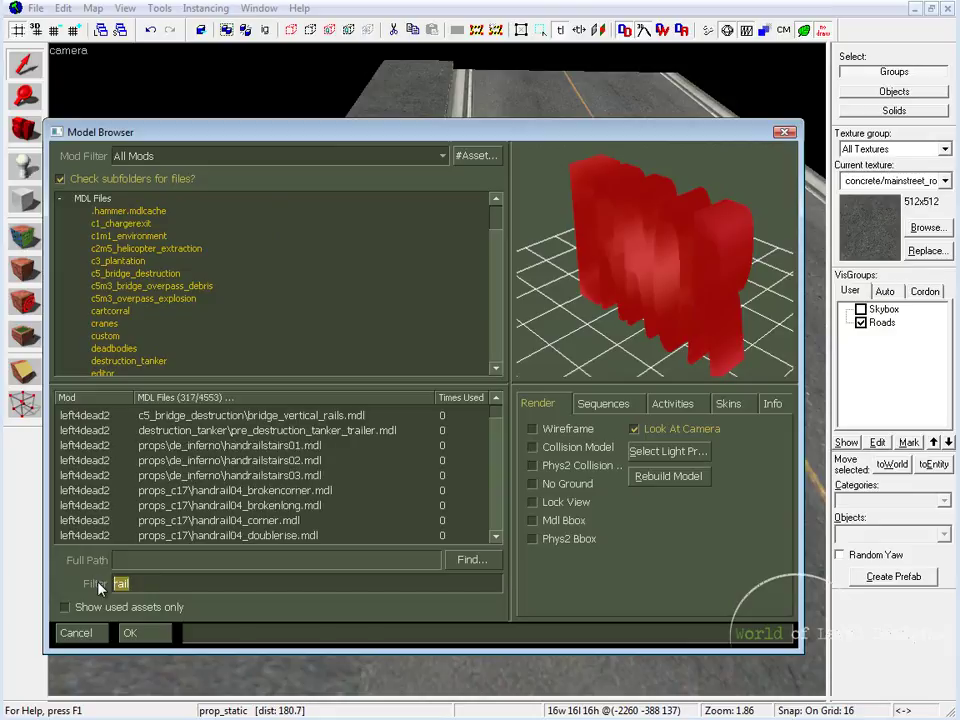
text(curb)
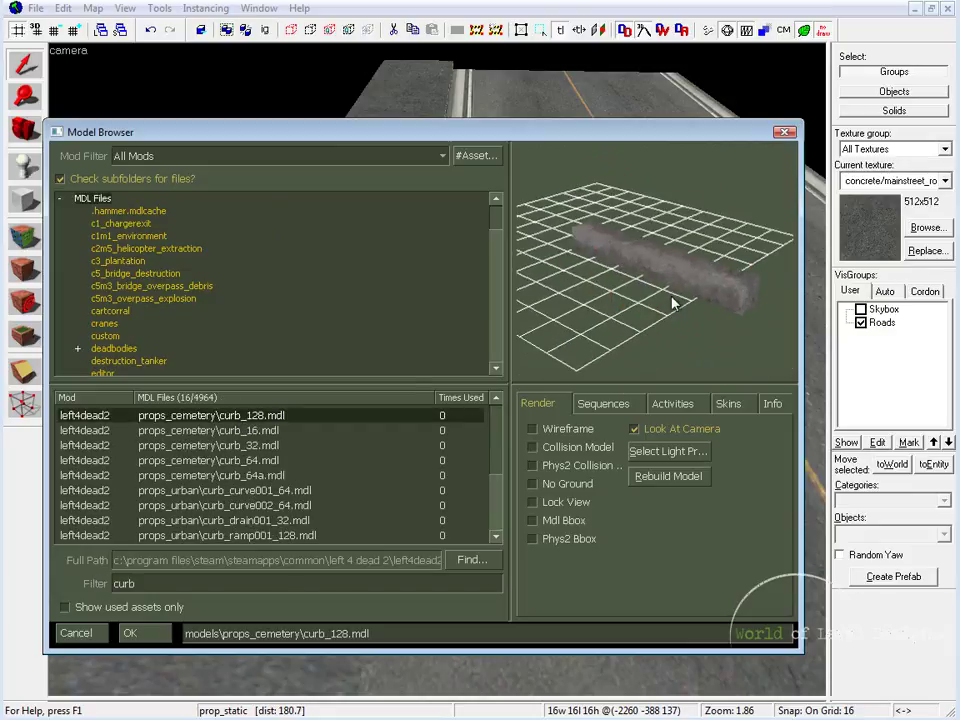
- Preview the filtered curb models from curb_128.mdl through the curved, drain and ramp variants to curb_straight001_128.mdl
drag(525, 235, 650, 266)
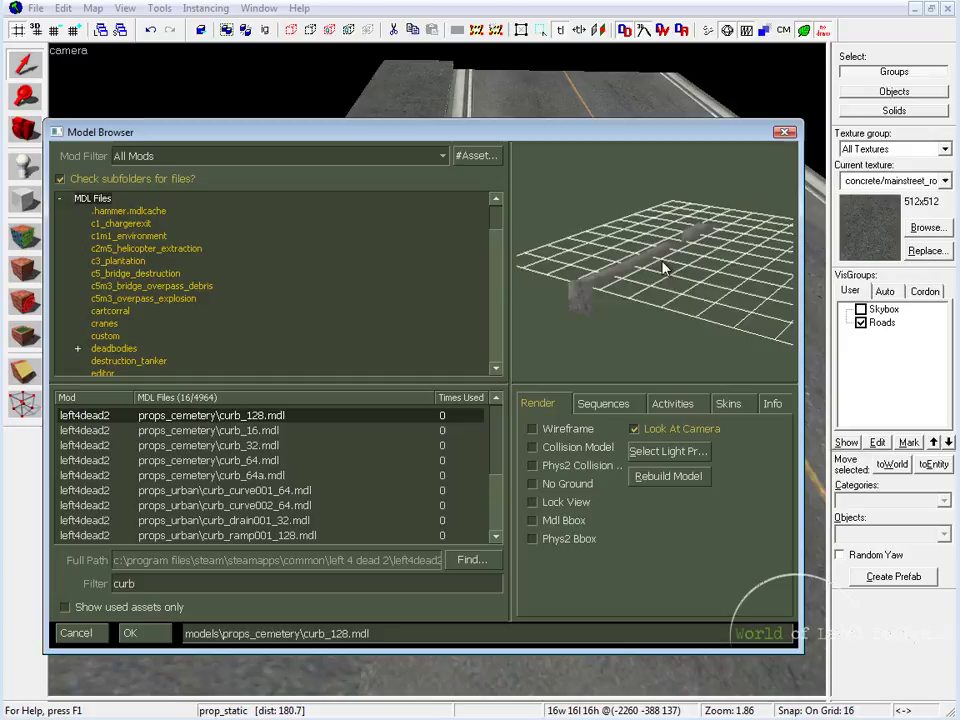
key(Down)
key(Down)
key(Down)
key(Down)
key(Down)
drag(697, 291, 560, 240)
key(Down)
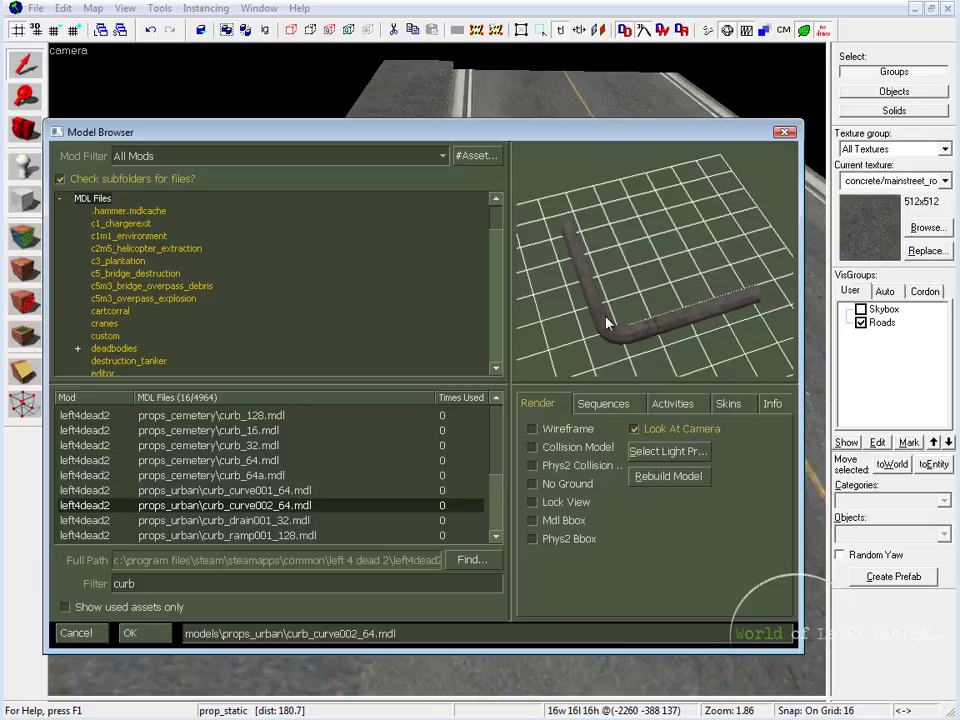
key(Down)
key(Down)
key(Down)
key(Down)
key(Down)
key(Down)
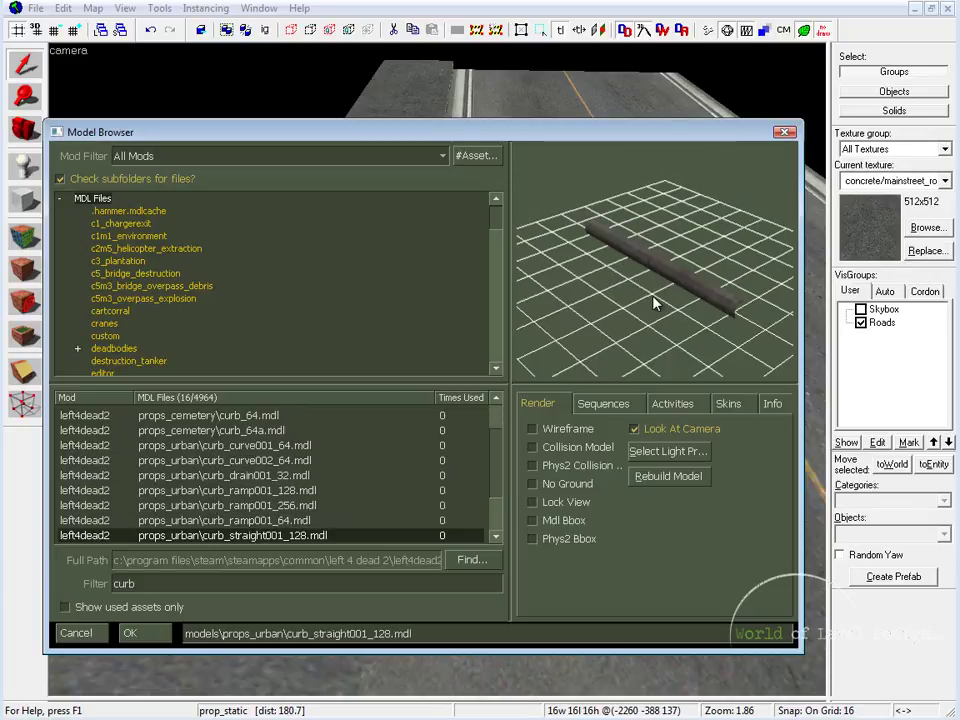
- Assign props_urban/curb_curve001_64.mdl as the prop's World Model and apply it
key(Up)
key(Up)
key(Up)
key(Up)
key(Up)
key(Up)
key(Up)
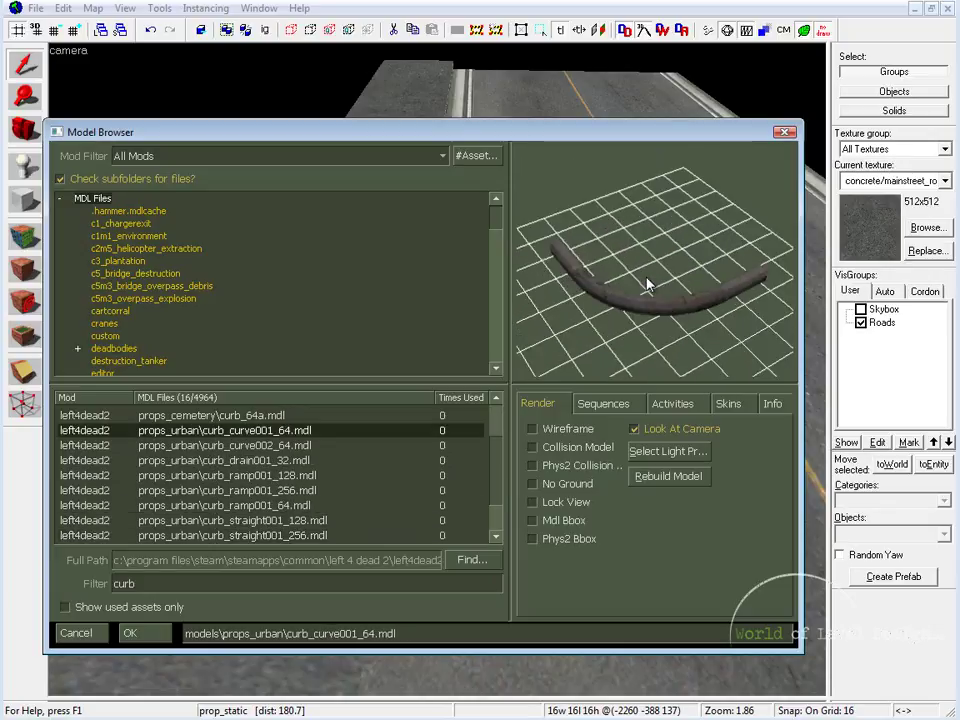
double_click(280, 433)
click(713, 585)
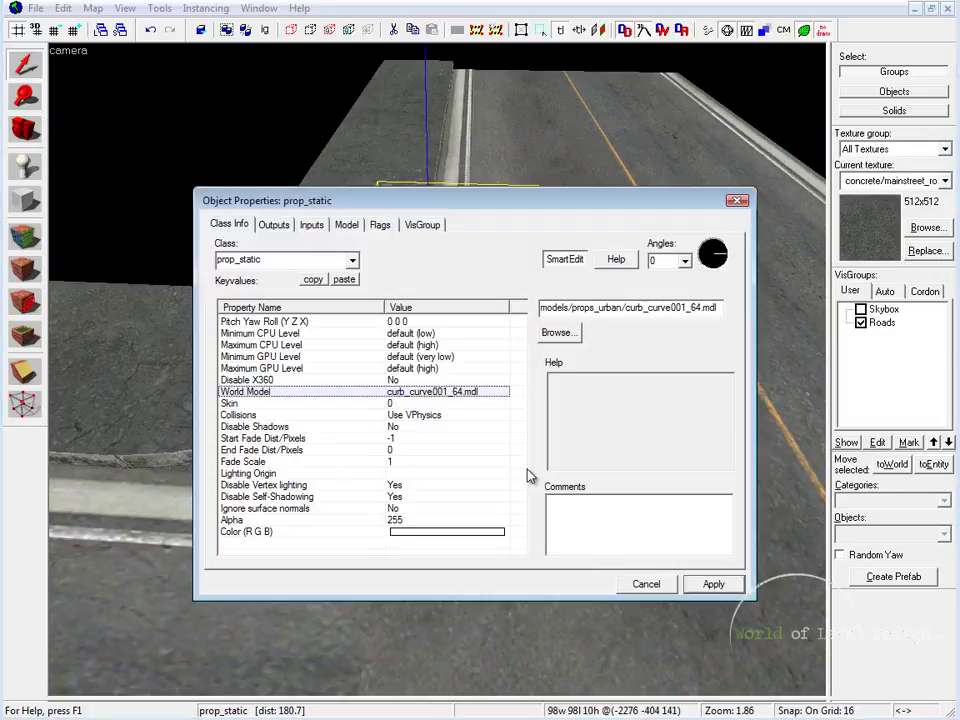
click(737, 201)
- Rotate the curved curb prop to a yaw of 90 and move it onto the arc of the rounded sidewalk corner
key(shift+z)
key(shift+z)
middle_drag(433, 286, 553, 371)
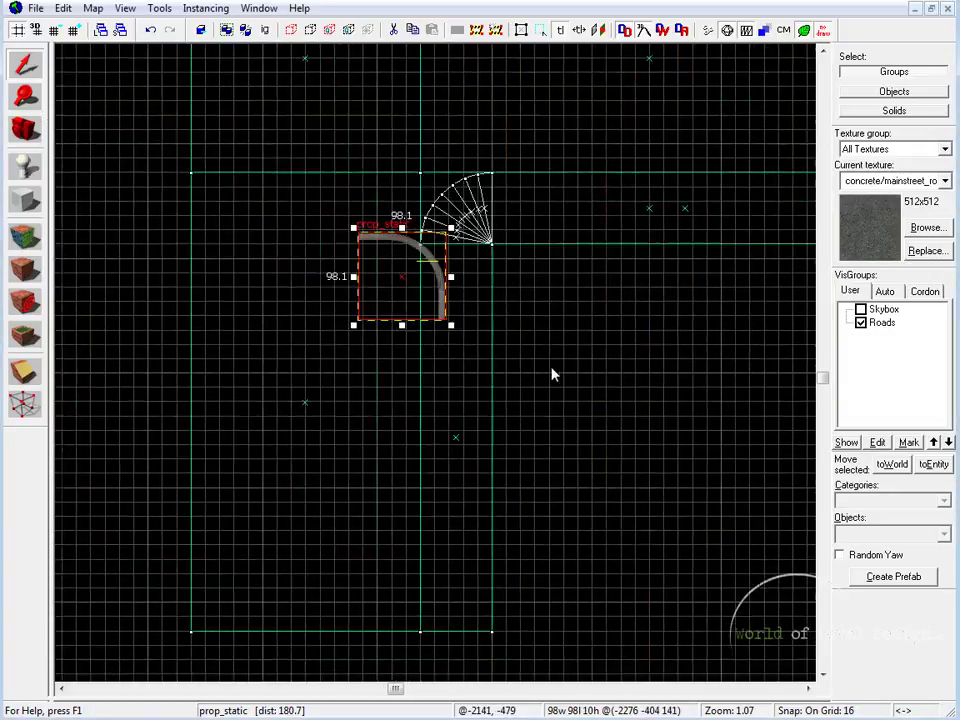
click(471, 302)
drag(481, 254, 529, 152)
scroll(435, 251, up, 3)
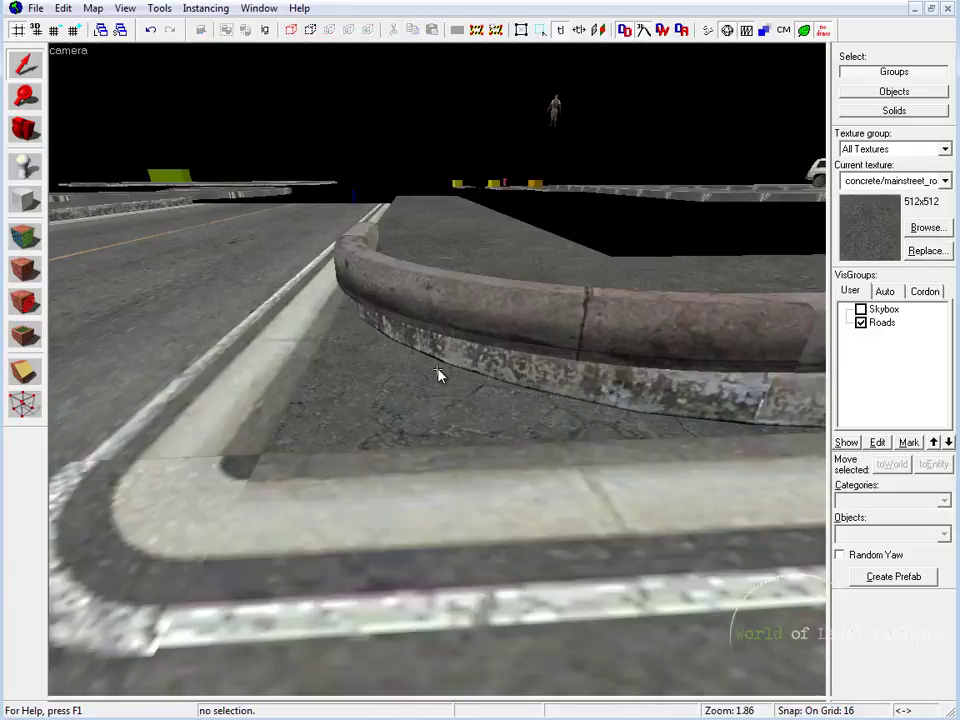
- Lower the curved curb prop to a center height of 132 so it covers the side face of the rounded corner
key(w)
key(z)
click(440, 374)
key(shift+z)
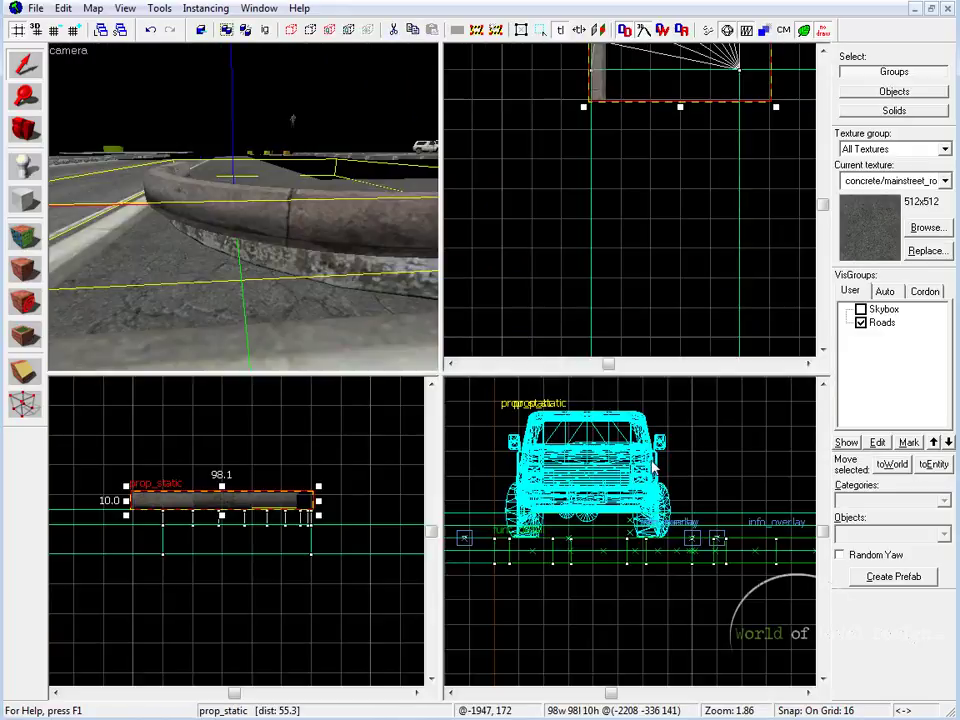
key(ctrl+e)
scroll(226, 541, up, 4)
drag(269, 516, 268, 530)
key(Escape)
key(shift+z)
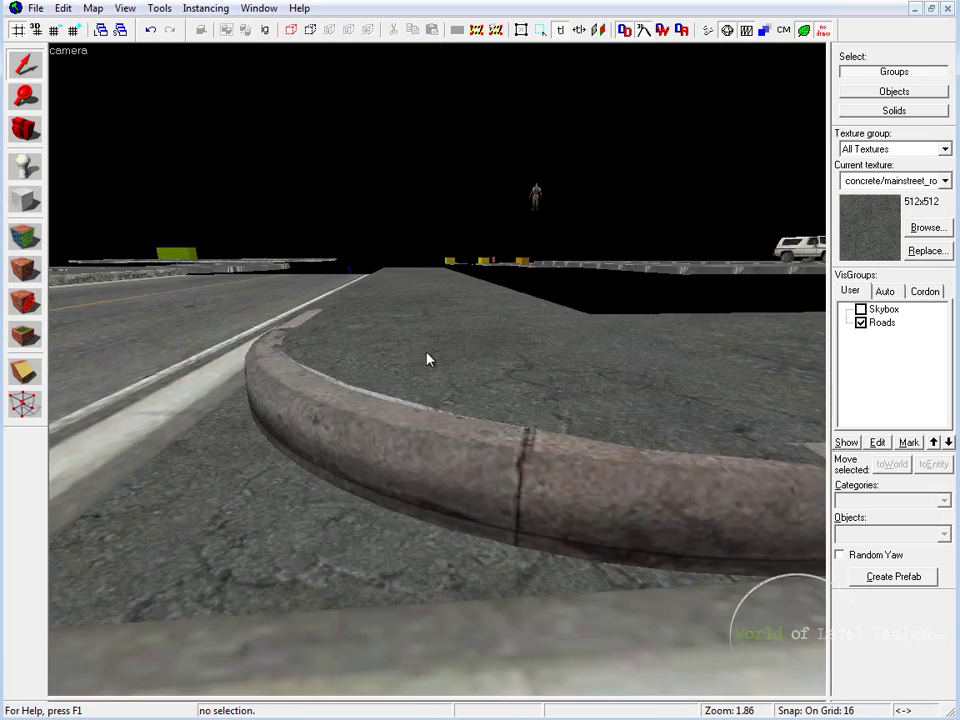
- Lower the top of the quarter-circle corner and both adjoining sidewalk strips together, making them 6 units high
scroll(426, 358, up, 3)
scroll(440, 375, down, 5)
click(420, 365)
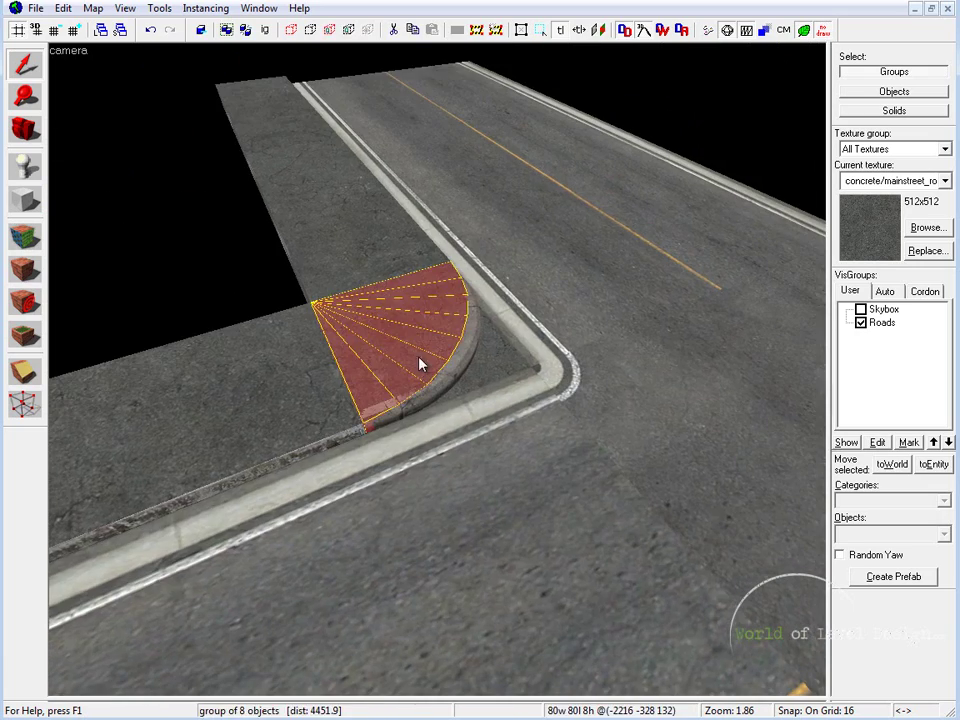
ctrl+click(322, 392)
ctrl+click(381, 279)
key(shift+z)
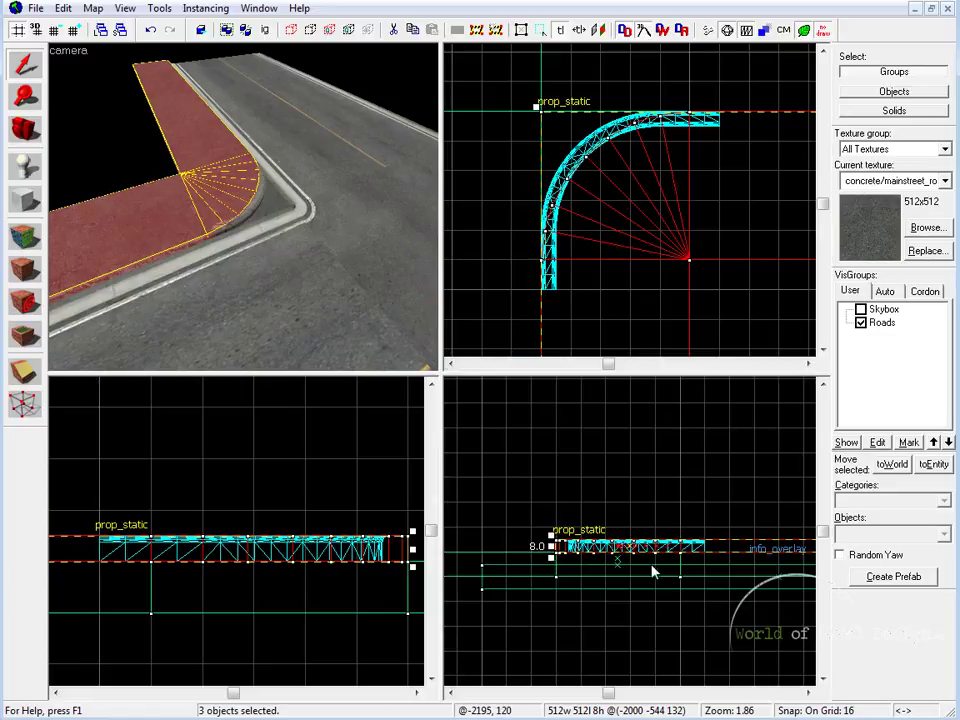
scroll(643, 521, up, 9)
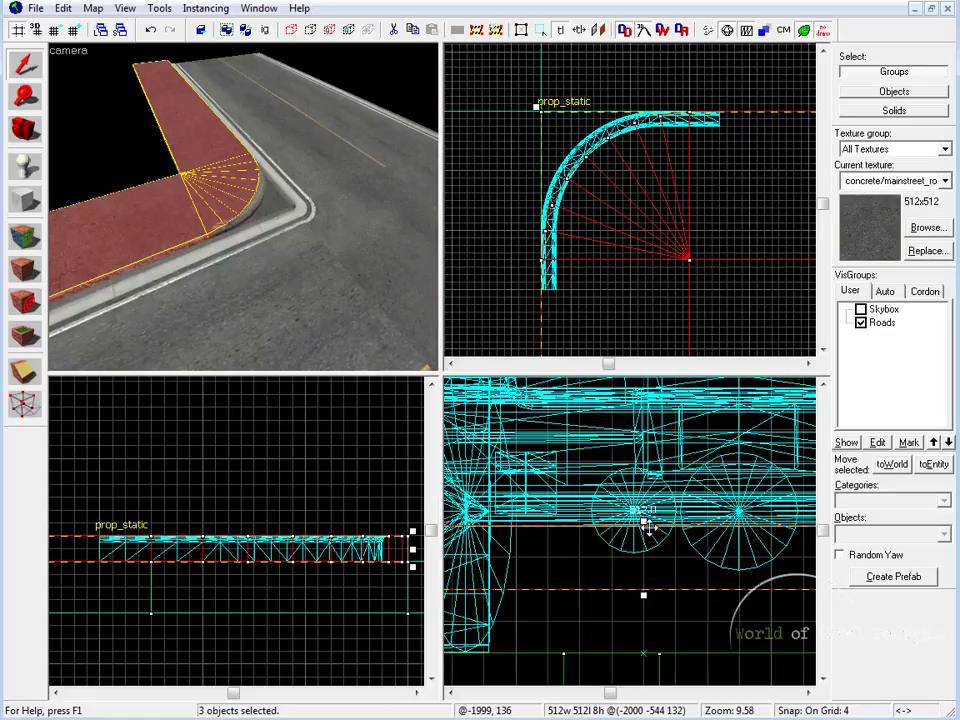
key(bracketleft)
mouse_move(643, 521)
mouse_down()
mouse_move(660, 531)
mouse_move(645, 538)
mouse_up()
scroll(180, 214, down, 3)
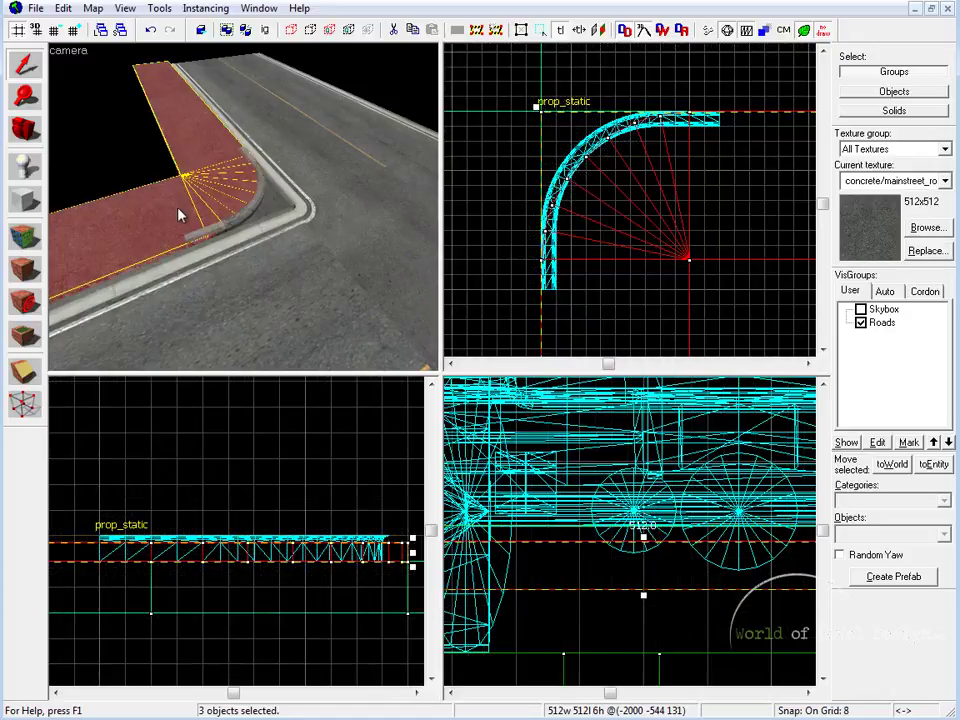
- Pull in the road-side edge of one sidewalk strip beside the corner, making the strip 72 units wide
click(175, 155)
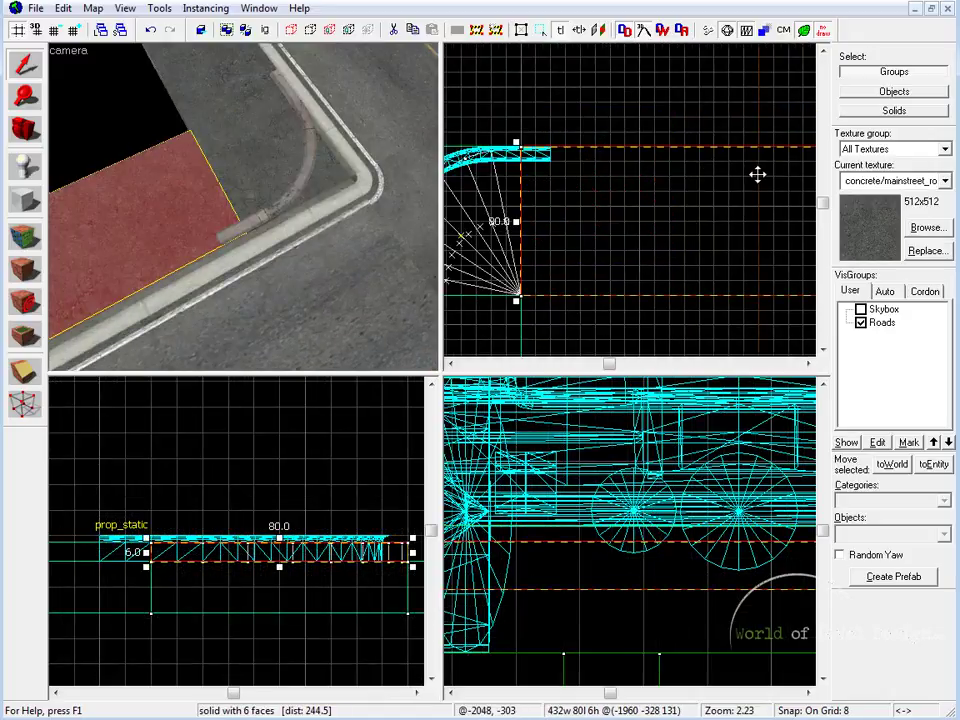
mouse_move(758, 174)
middle_down()
mouse_move(748, 182)
mouse_move(742, 164)
middle_up()
drag(733, 160, 733, 176)
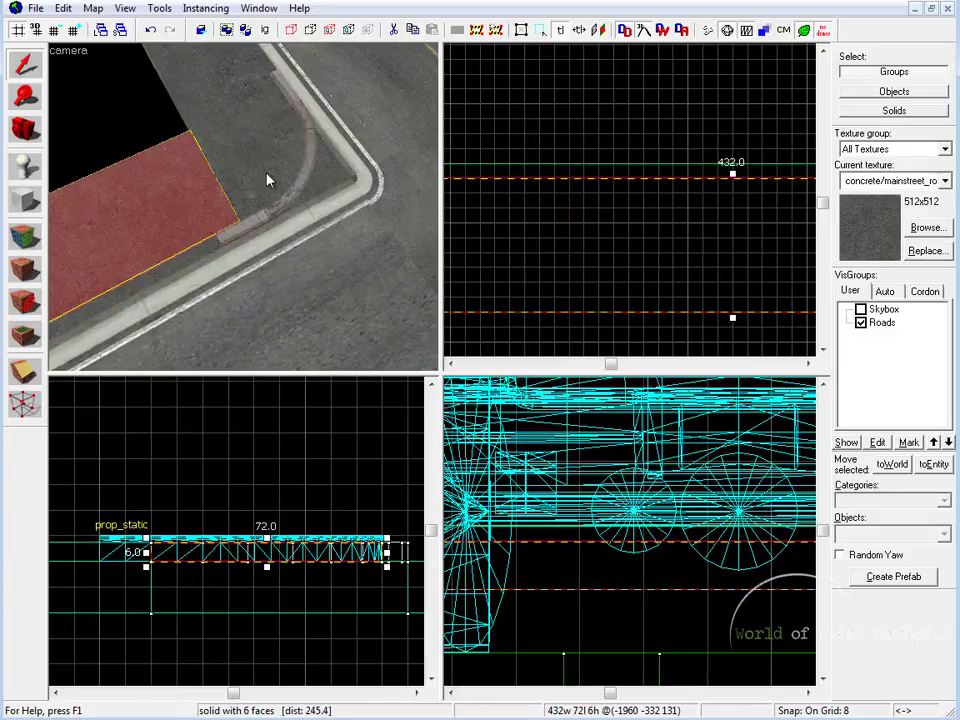
- Narrow the other sidewalk strip beside the corner to 72 units by pulling in its road-side edge
click(185, 96)
middle_drag(571, 239, 731, 207)
middle_drag(478, 318, 715, 172)
scroll(655, 256, down, 2)
middle_drag(674, 220, 658, 100)
drag(578, 326, 590, 326)
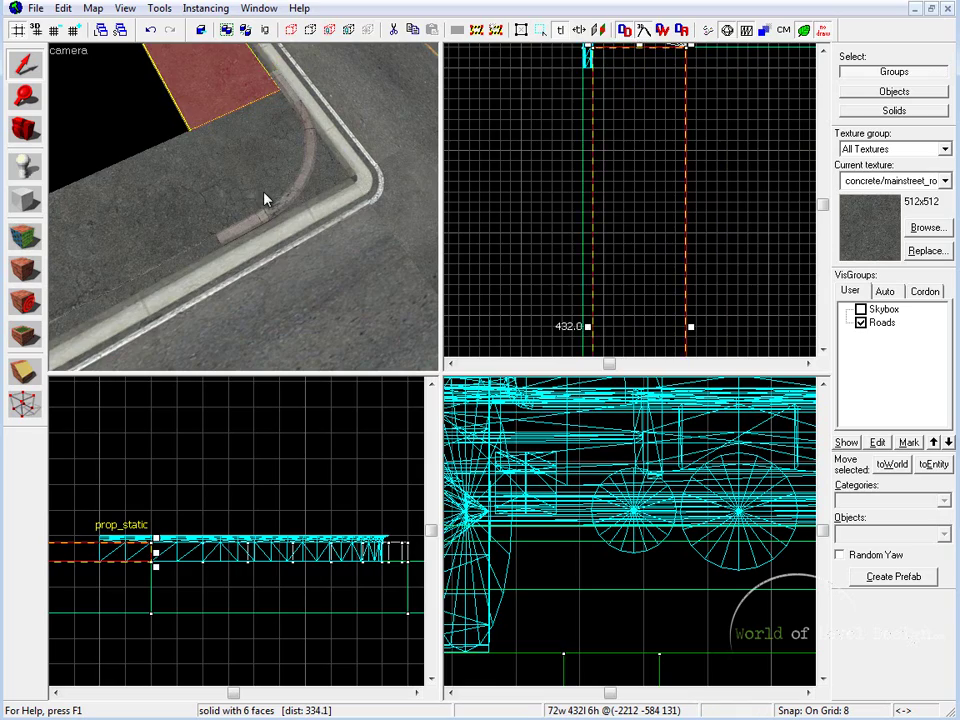
- Examine how the lowered quarter-circle corner and trimmed sidewalk strips meet the curved curb prop
key(shift+z)
key(z)
key(w)
key(d)
key(z)
click(347, 379)
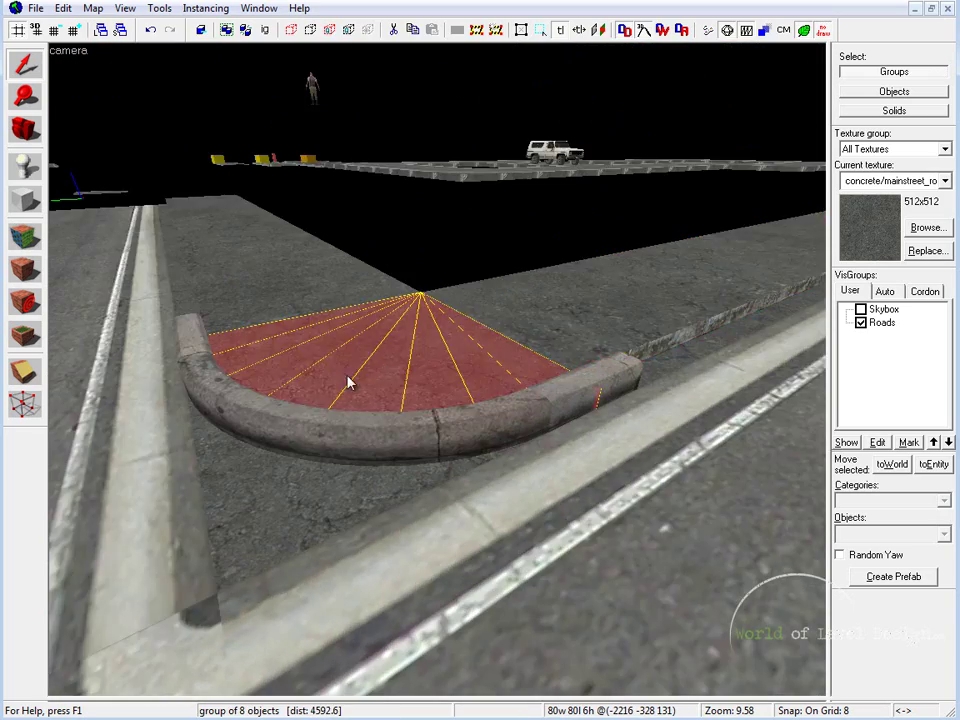
key(z)
key(a)
key(z)
- Inspect the curved curb prop on the corner from several angles and distances along both roads
click(424, 418)
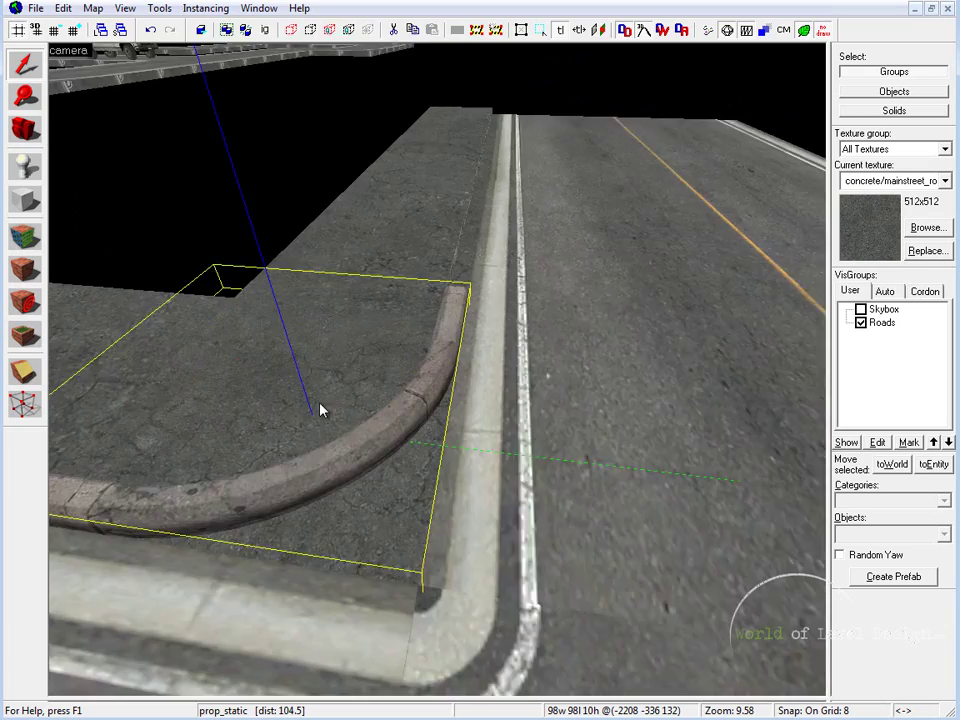
key(z)
key(a)
key(s)
key(z)
key(z)
key(d)
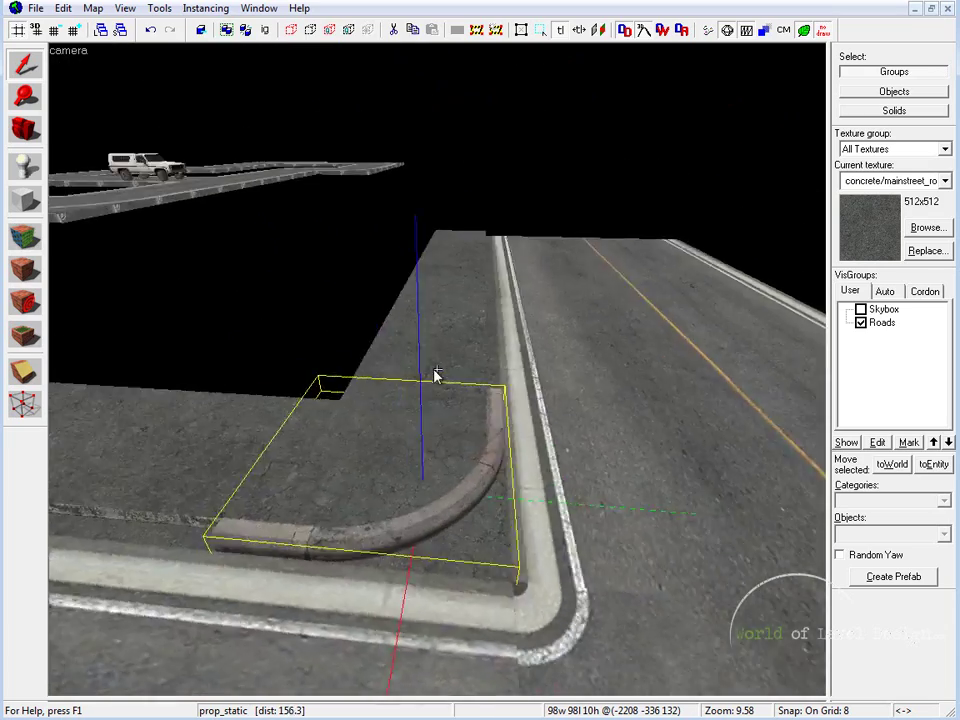
key(w)
key(z)
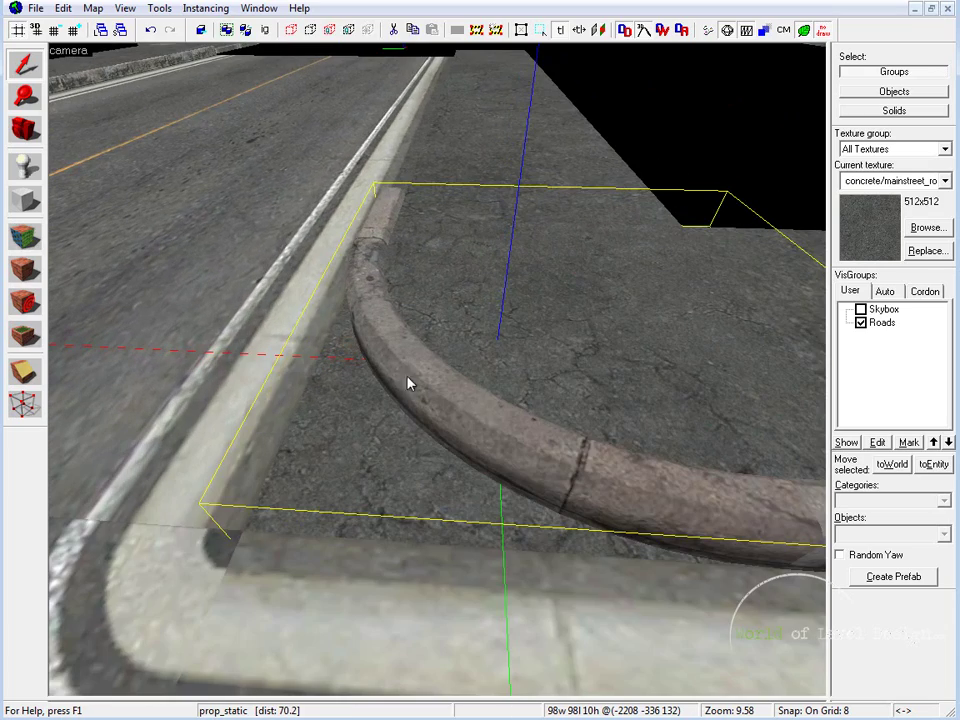
key(z)
key(a)
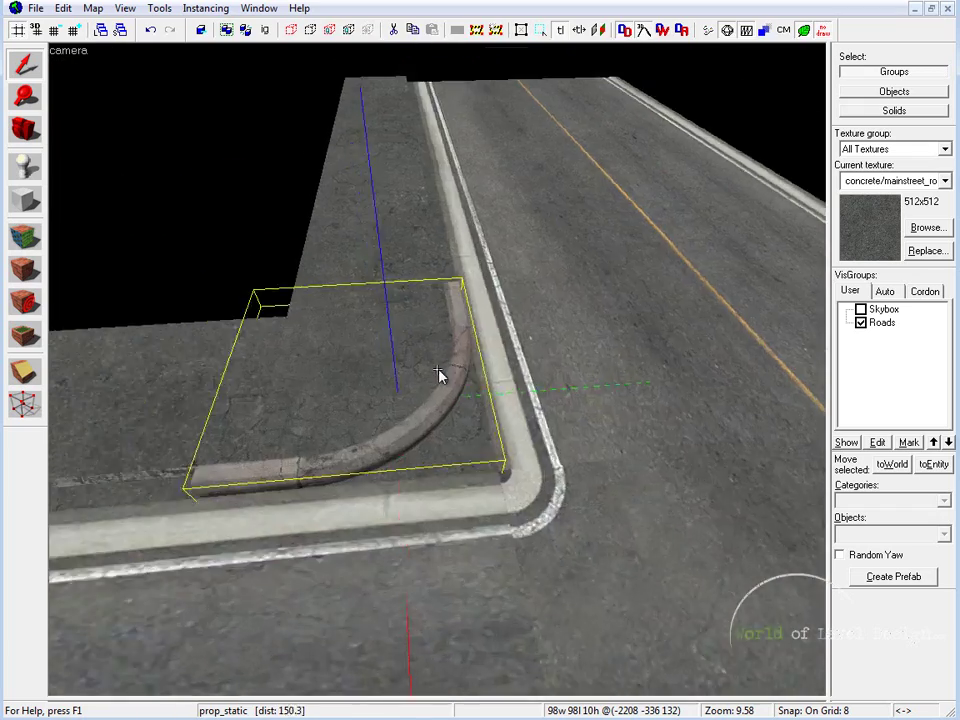
key(s)
key(z)
- Duplicate the curved curb prop 96 units south along the sidewalk strip
key(shift+z)
key(shift+z)
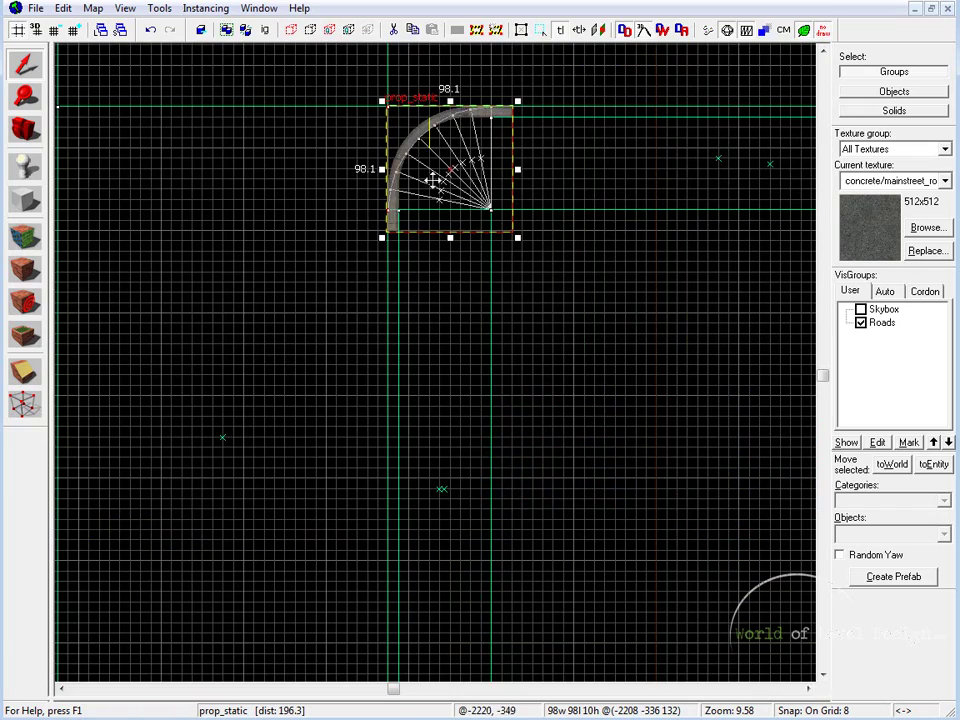
mouse_move(432, 180)
shift+mouse_down()
mouse_move(431, 302)
mouse_move(433, 280)
shift+mouse_up()
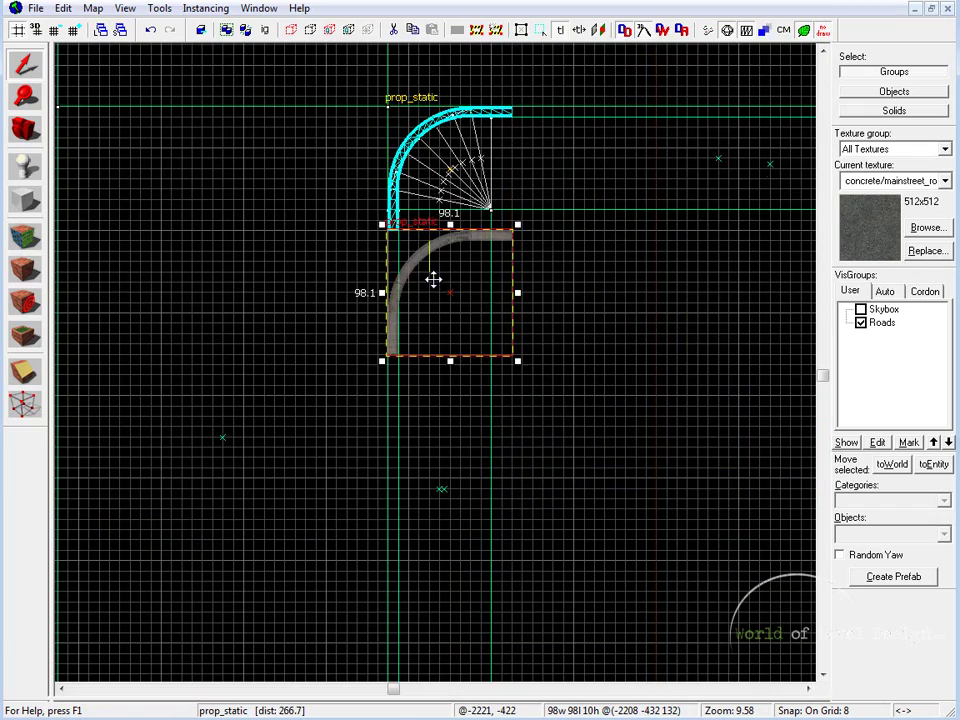
- Change the duplicated prop's World Model to props_urban/curb_straight001_128.mdl and apply it
key(alt+Return)
click(566, 336)
click(310, 447)
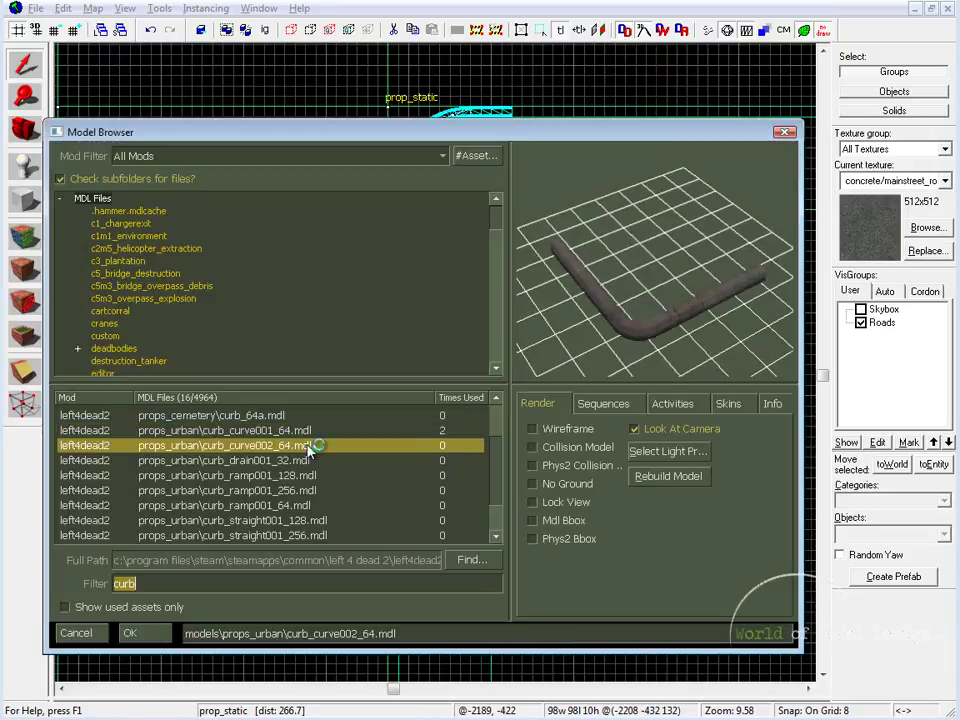
key(Up)
key(Down)
key(Down)
key(Down)
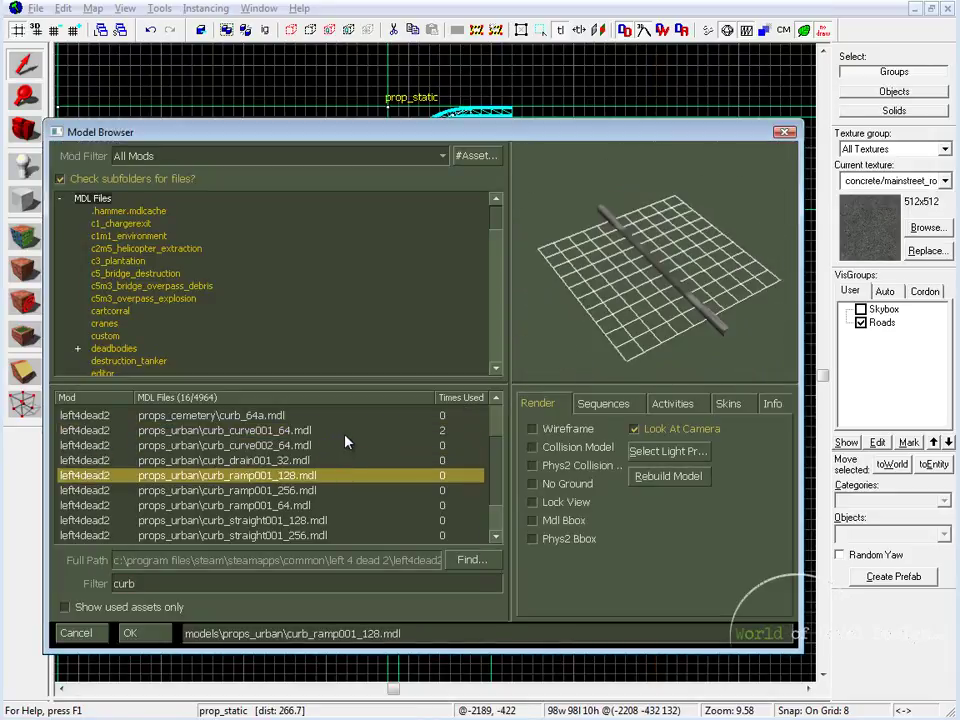
click(250, 521)
double_click(286, 526)
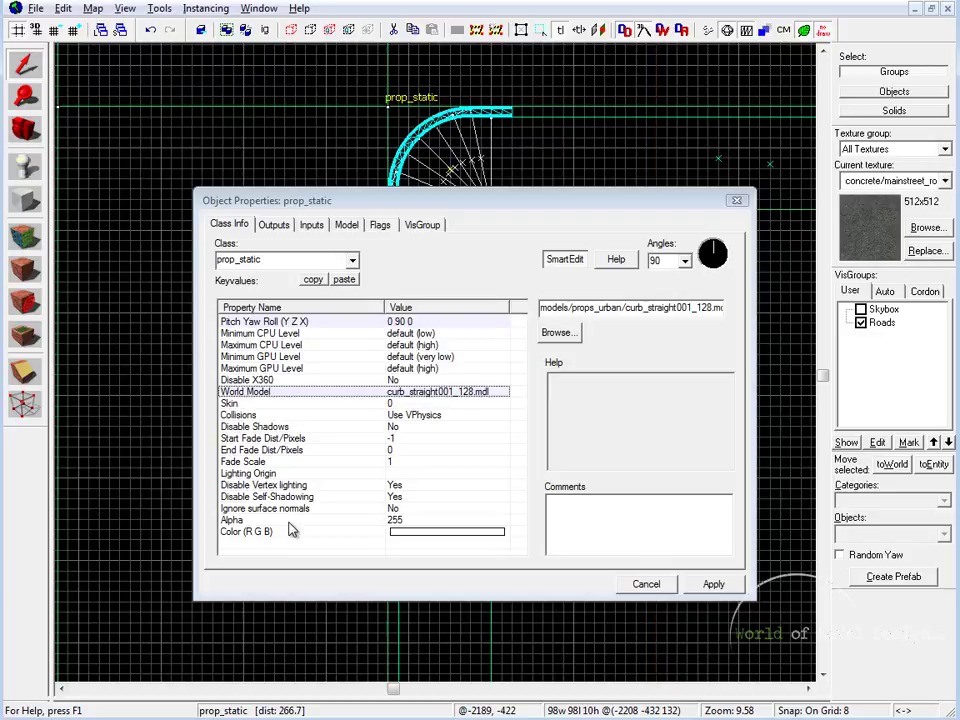
click(720, 584)
click(744, 203)
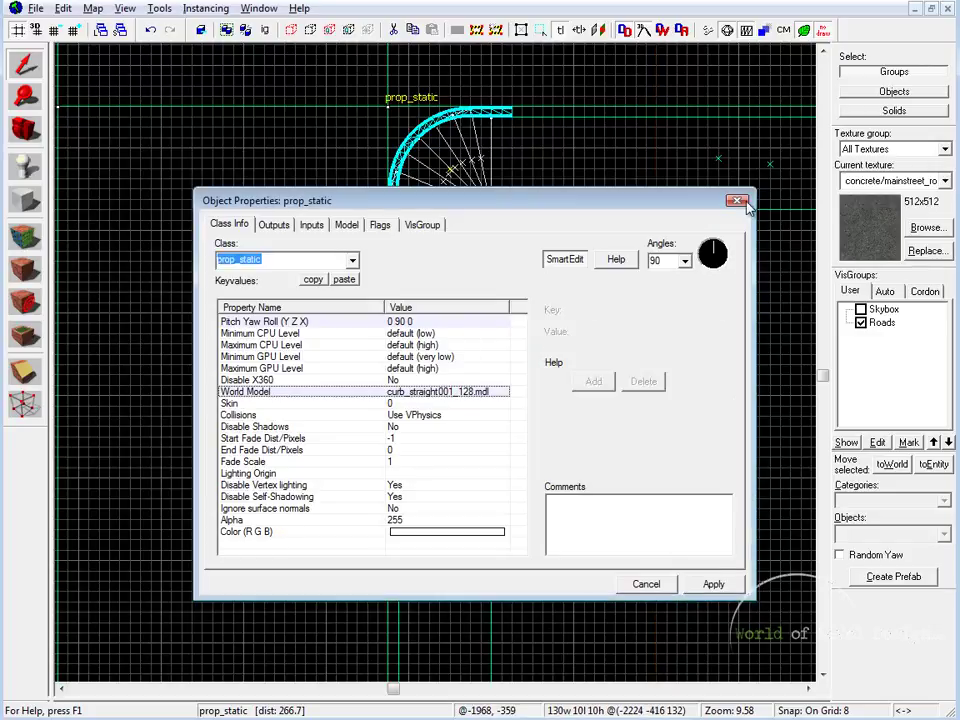
- Align the straight curb prop with the sidewalk edge, butting it against the curved curb's end, centered at -2252, -448, with grid 4
drag(517, 282, 422, 332)
scroll(422, 332, up, 4)
drag(336, 330, 285, 375)
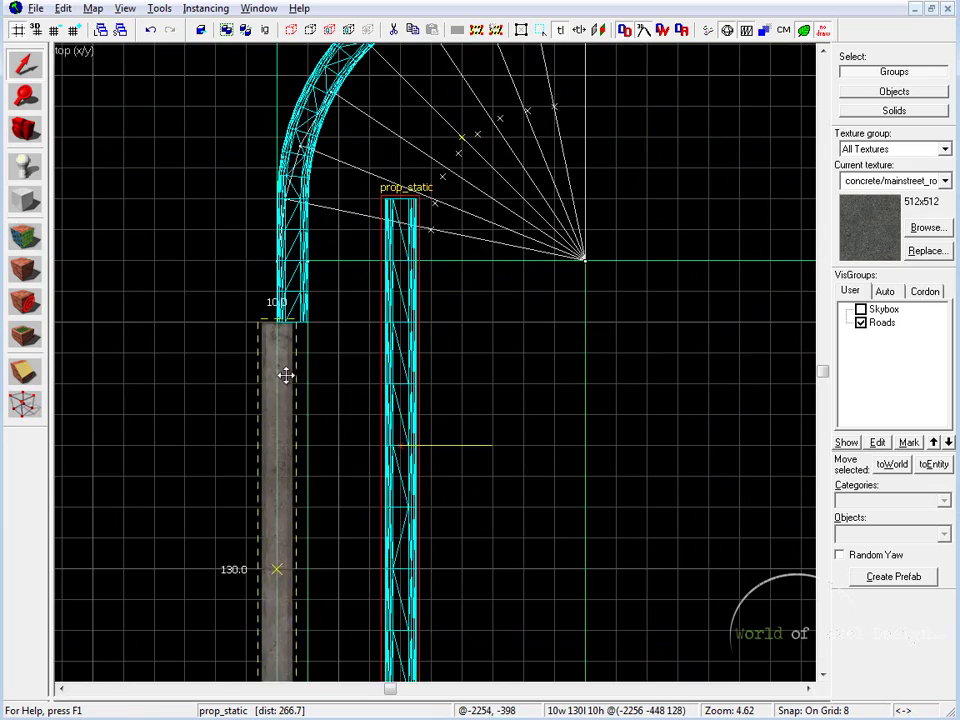
scroll(276, 330, up, 3)
key(bracketleft)
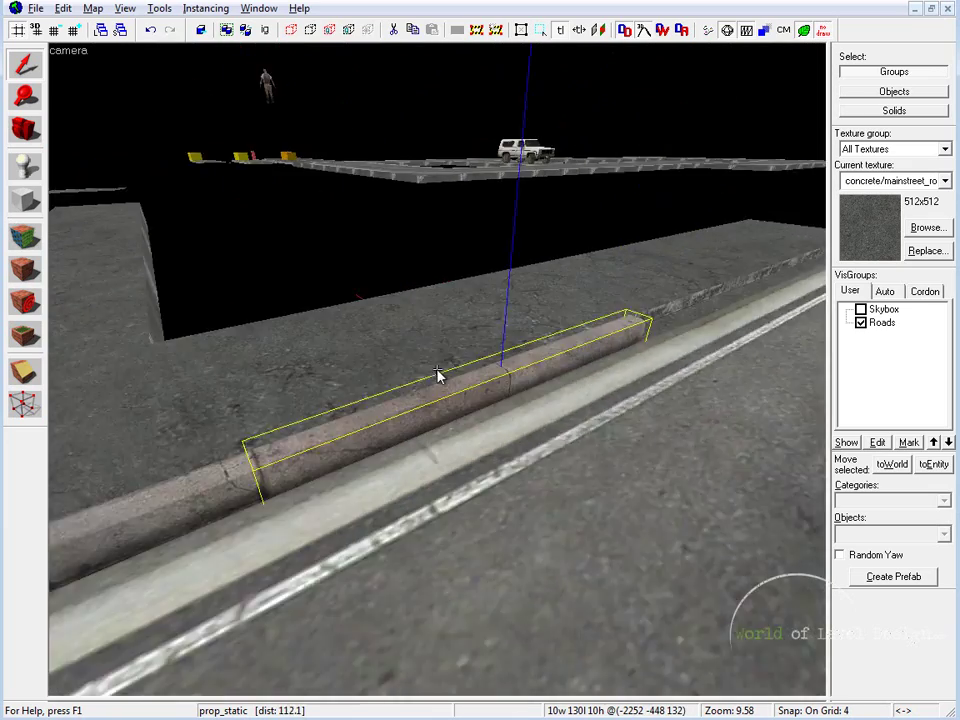
- Duplicate the straight curb prop twice southward along the sidewalk edge, laying the copies end to end with the last centered at -2252, -704
key(Escape)
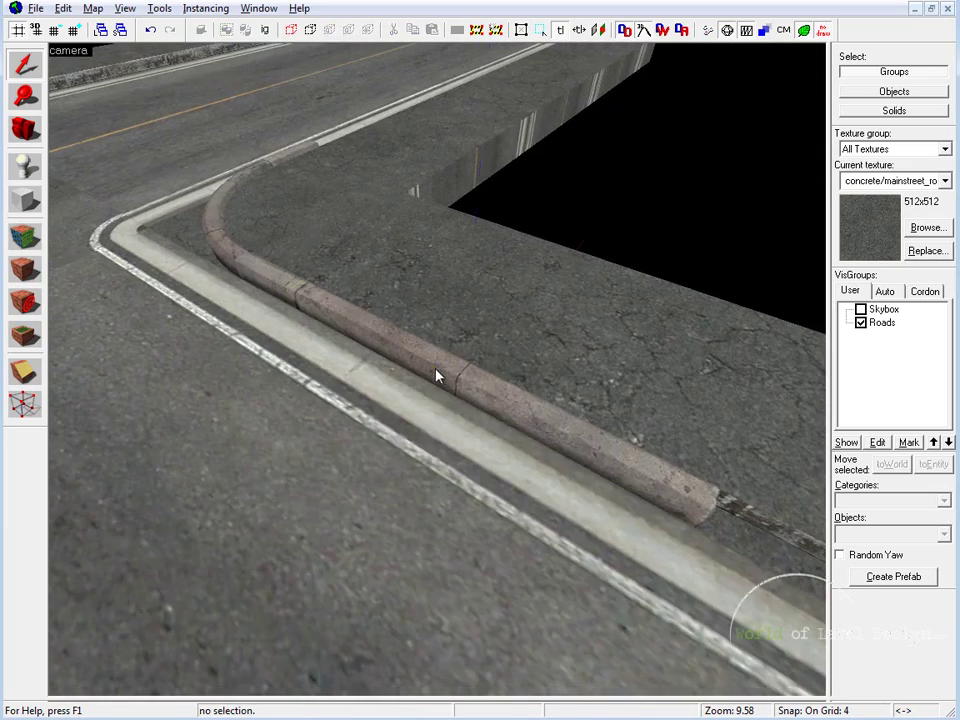
click(435, 377)
key(s)
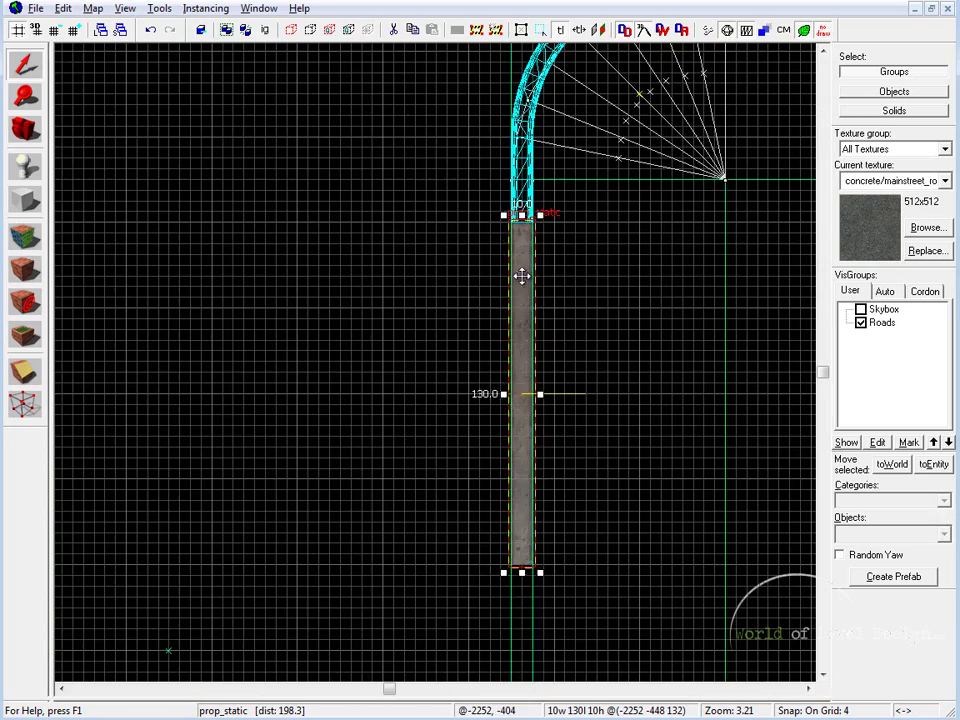
mouse_move(521, 276)
mouse_down()
mouse_move(531, 617)
mouse_move(518, 628)
mouse_move(524, 620)
mouse_up()
middle_drag(592, 546, 611, 168)
mouse_move(551, 233)
shift+mouse_down()
mouse_move(544, 614)
mouse_move(547, 570)
shift+mouse_up()
key(shift+z)
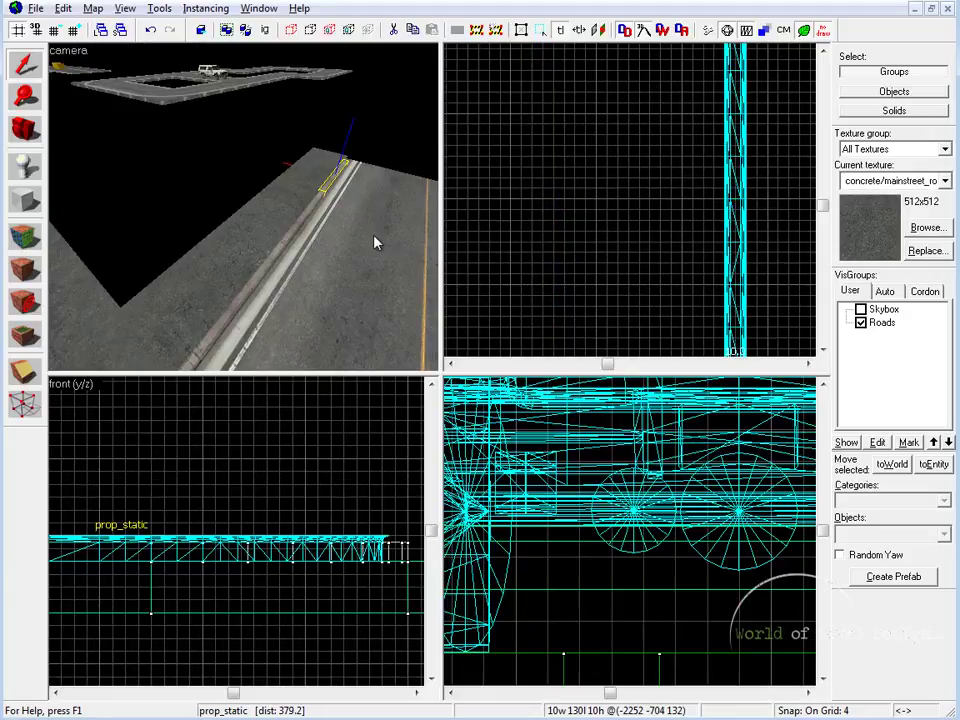
key(shift+z)
- Duplicate the three straight curb props together and rotate the copies 90 degrees clockwise in the top view
key(z)
key(s)
key(z)
click(442, 376)
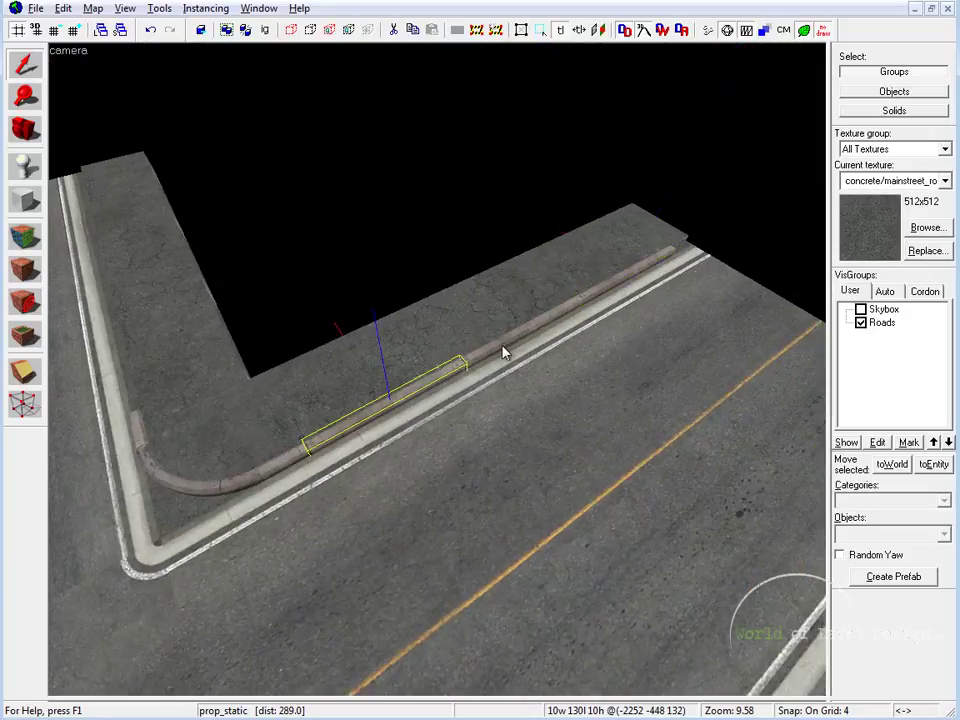
ctrl+click(591, 298)
key(shift+z)
key(shift+z)
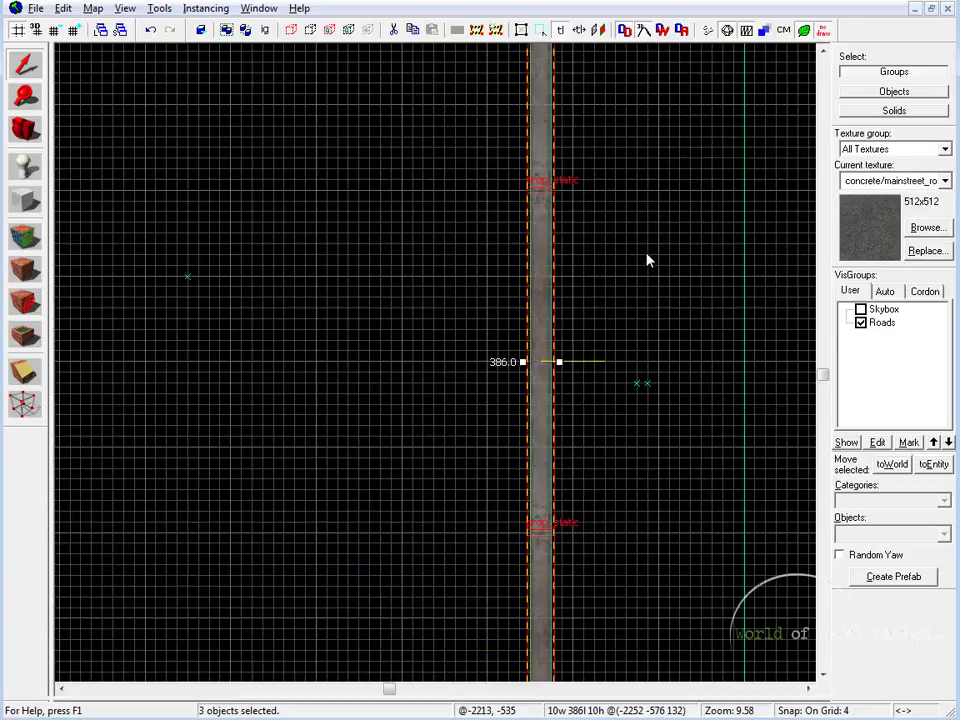
scroll(648, 267, down, 4)
scroll(648, 282, down, 3)
middle_drag(669, 243, 489, 394)
shift+drag(424, 378, 585, 268)
drag(593, 205, 722, 356)
scroll(511, 357, up, 4)
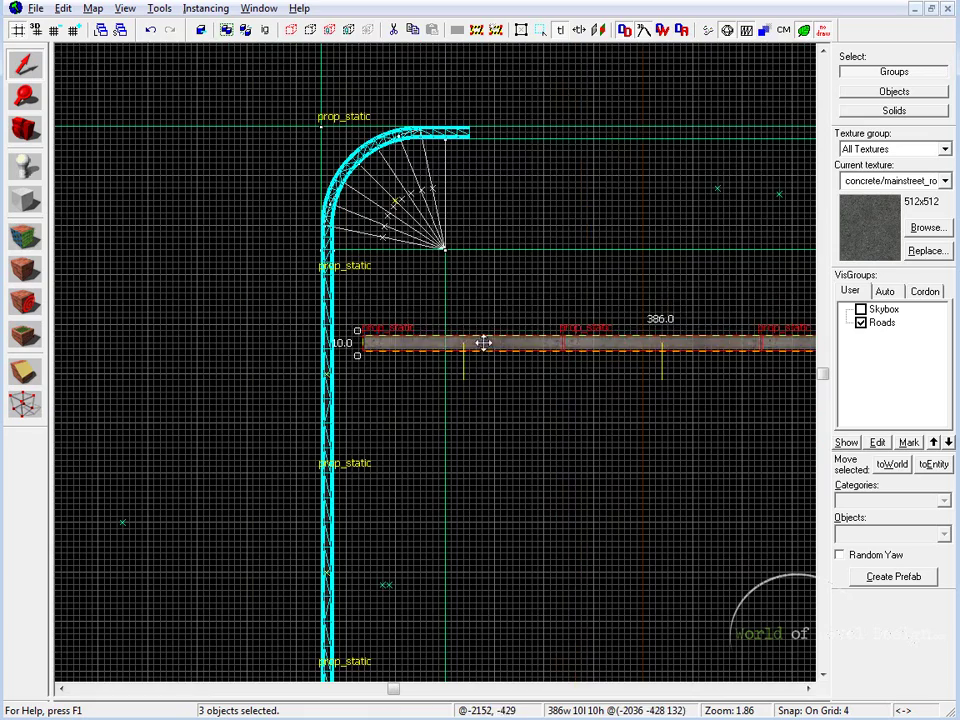
- Butt the rotated row of curbs against the curved curb's other end, centered at -1968, -292, and clear the selection
drag(482, 343, 578, 133)
key(shift+z)
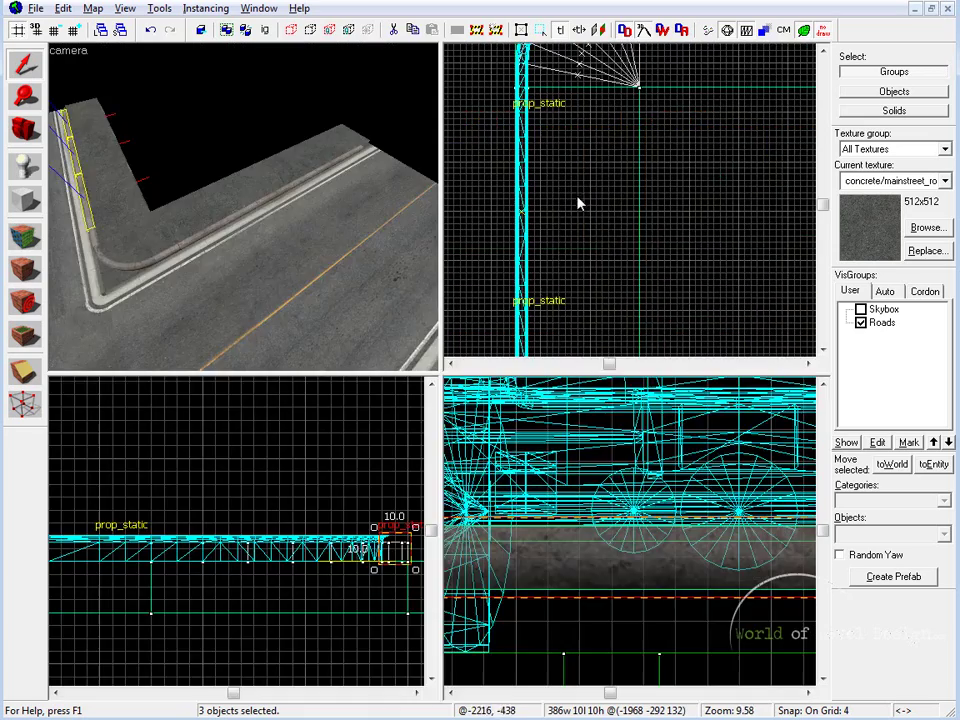
key(shift+z)
key(w)
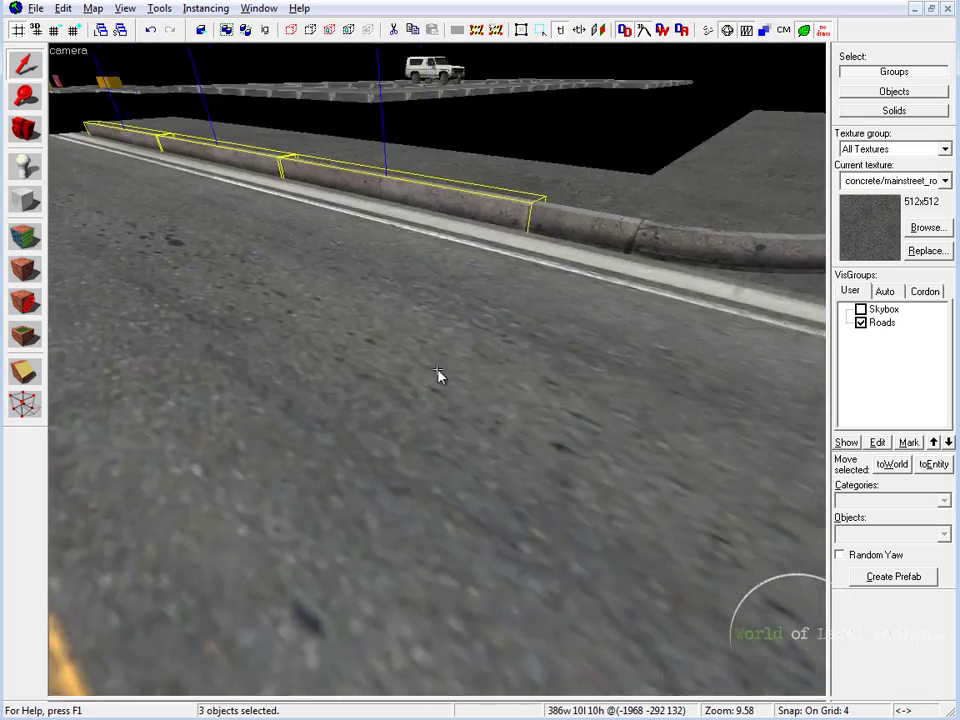
key(z)
click(467, 140)
key(z)
key(s)
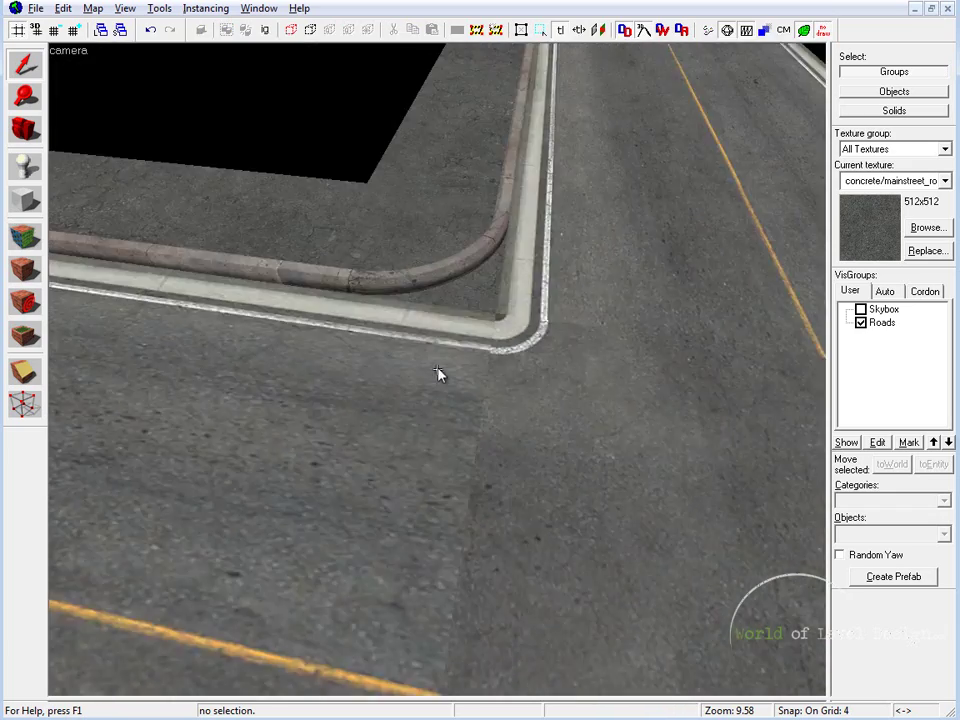
key(w)
key(d)
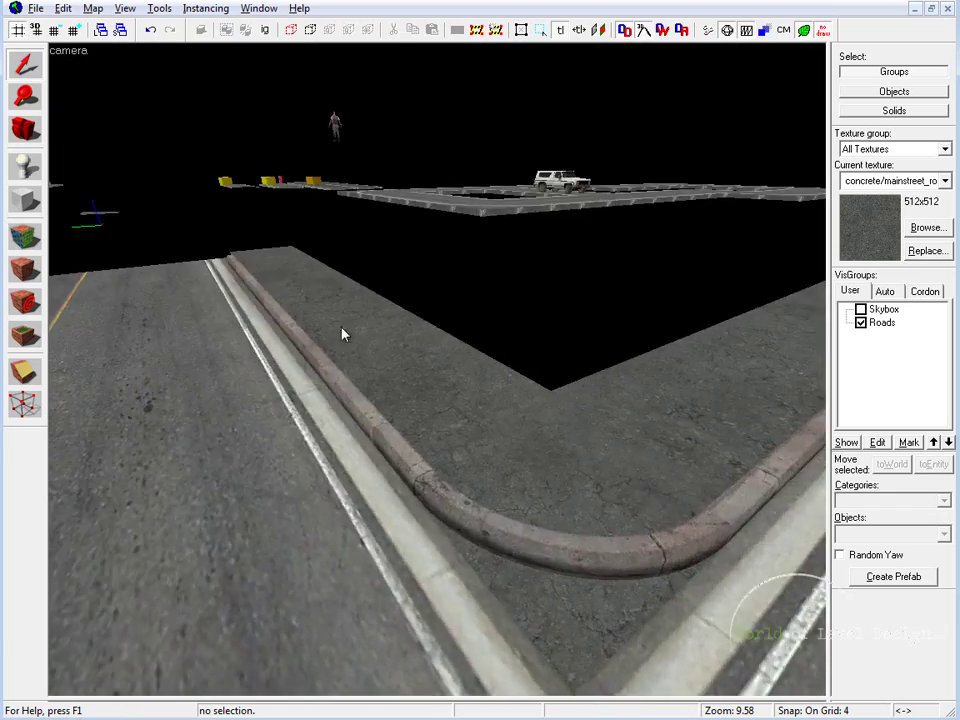
key(a)
- Duplicate the 256 by 512 road solid into the empty area enclosed by the two sidewalk strips, using grid 8
key(z)
key(bracketright)
click(517, 354)
key(z)
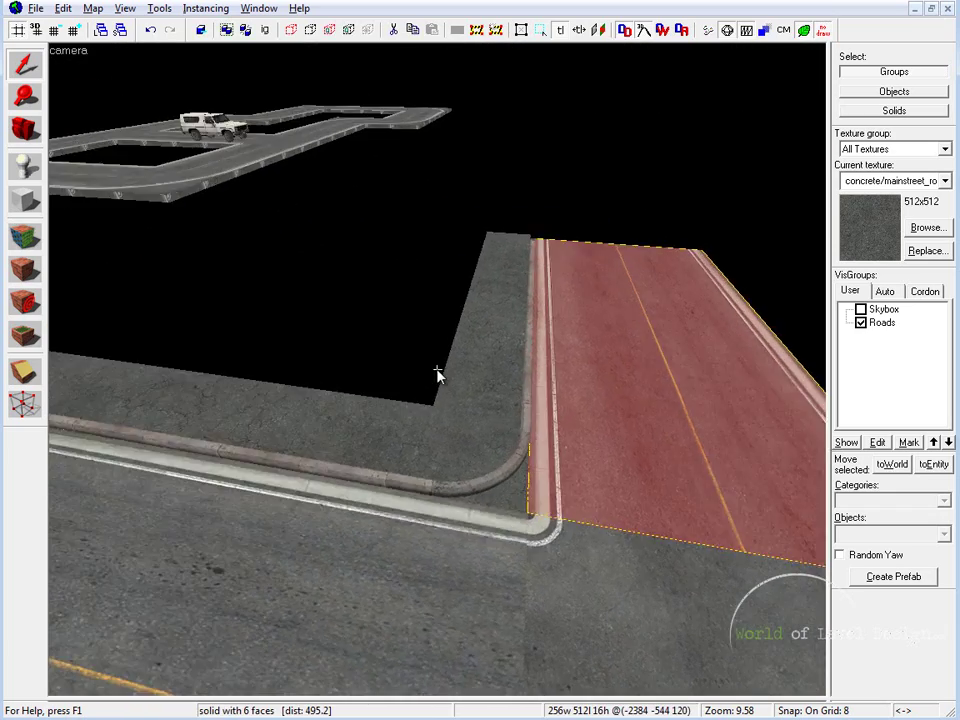
key(shift+z)
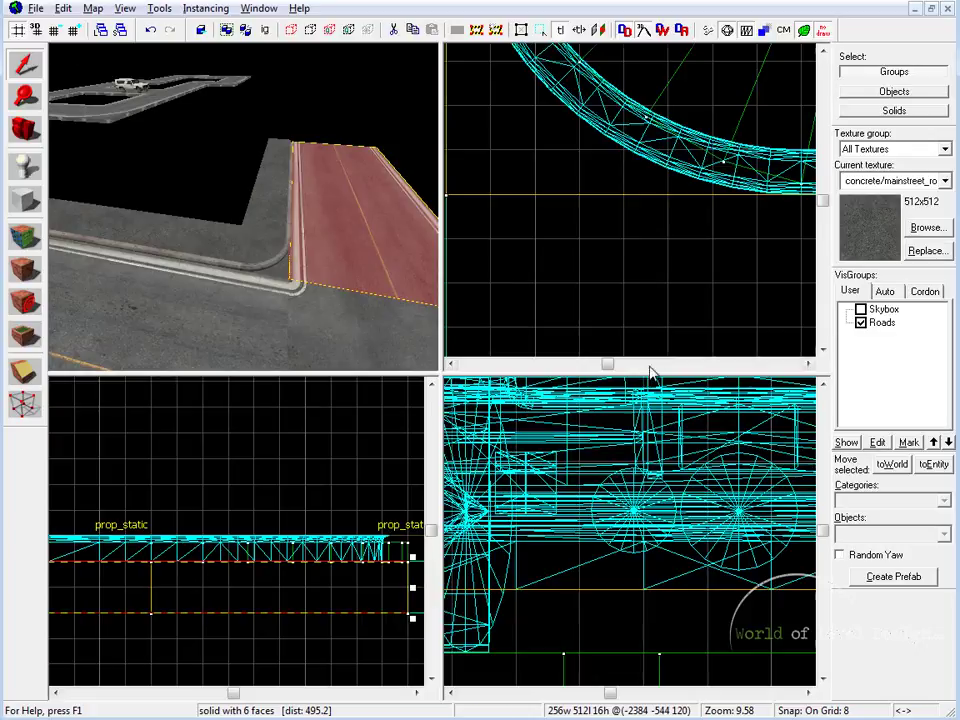
key(shift+z)
key(ctrl+shift+e)
scroll(549, 388, down, 8)
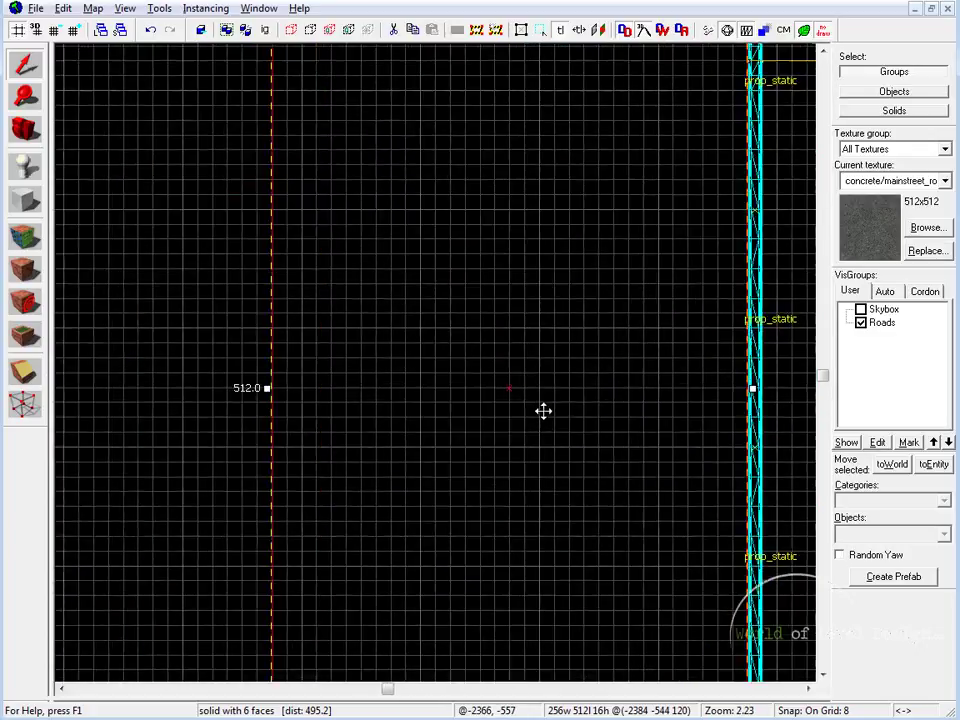
scroll(534, 422, down, 3)
drag(343, 396, 523, 442)
- Resize the copied solid to 432 by 432 units so it meets both sidewalks' inner edges, centered at -1960, -584
middle_drag(523, 442, 477, 331)
drag(582, 605, 713, 546)
key(shift+z)
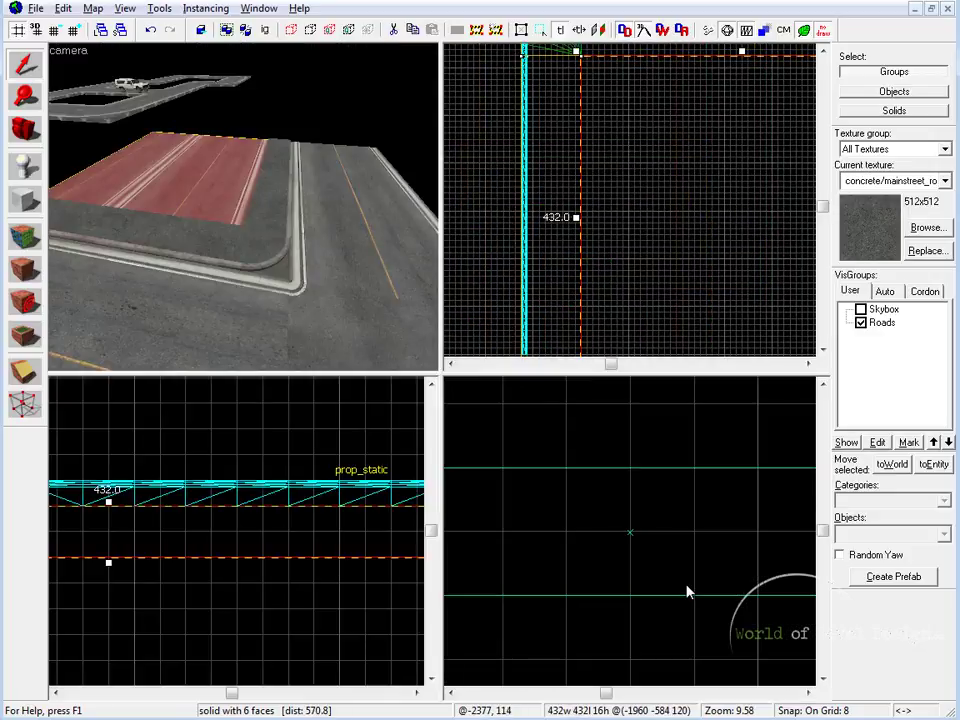
key(shift+z)
- Raise the top of the 432 by 432 solid to make a building block 272 units high
key(ctrl+s)
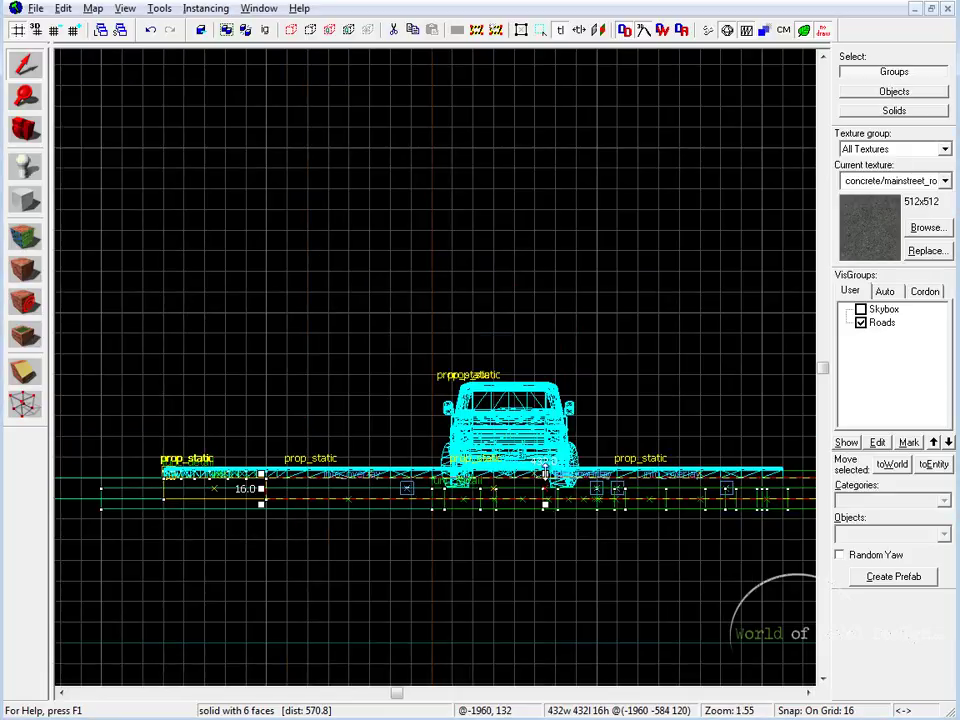
drag(545, 470, 551, 135)
key(shift+z)
key(shift+z)
key(z)
key(s)
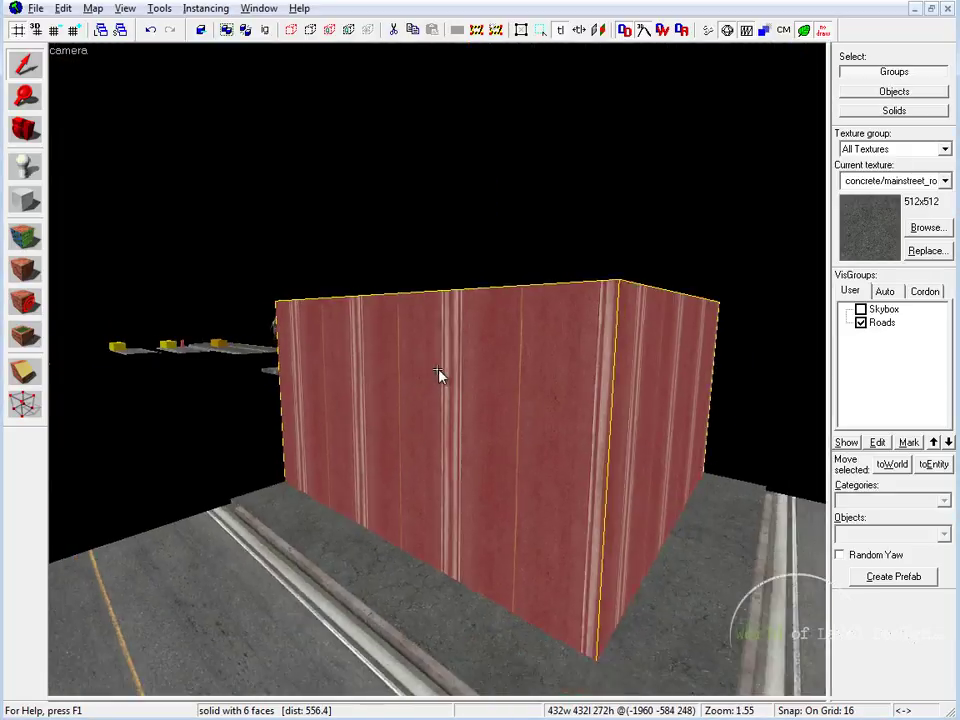
- Filter the textures by "building" and apply buildings/brick20_b to all faces of the block
key(z)
key(shift+a)
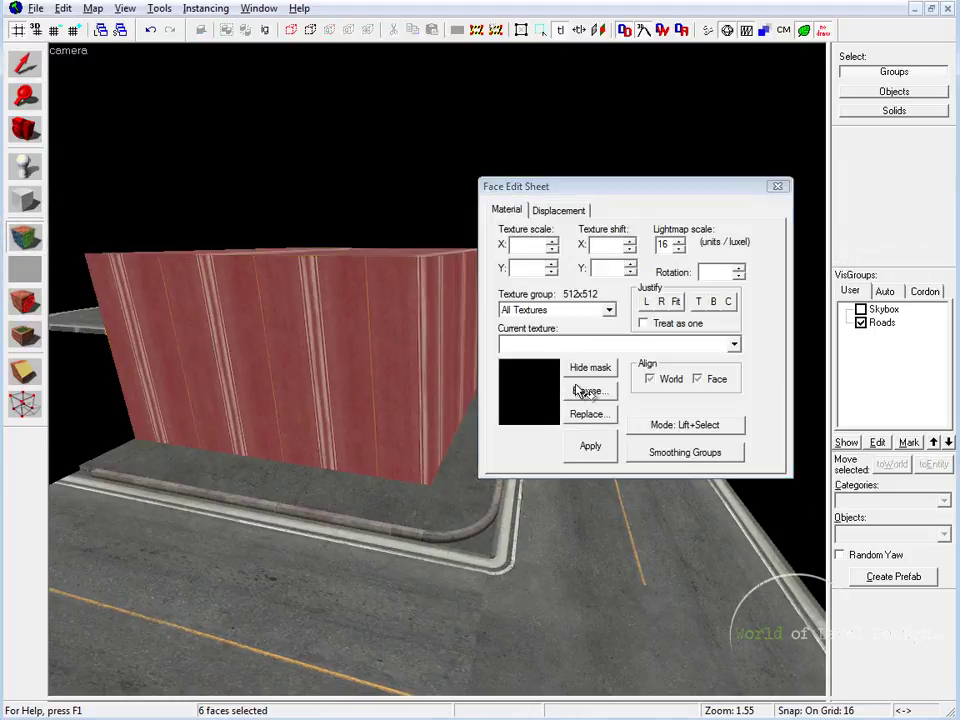
click(583, 390)
text(building)
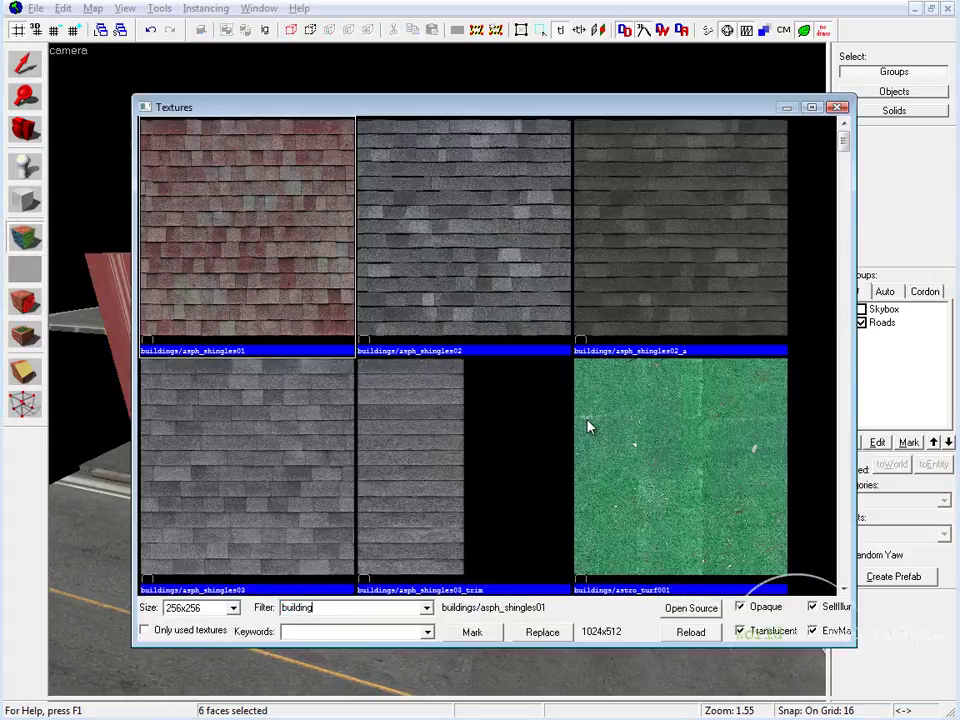
scroll(588, 427, down, 5)
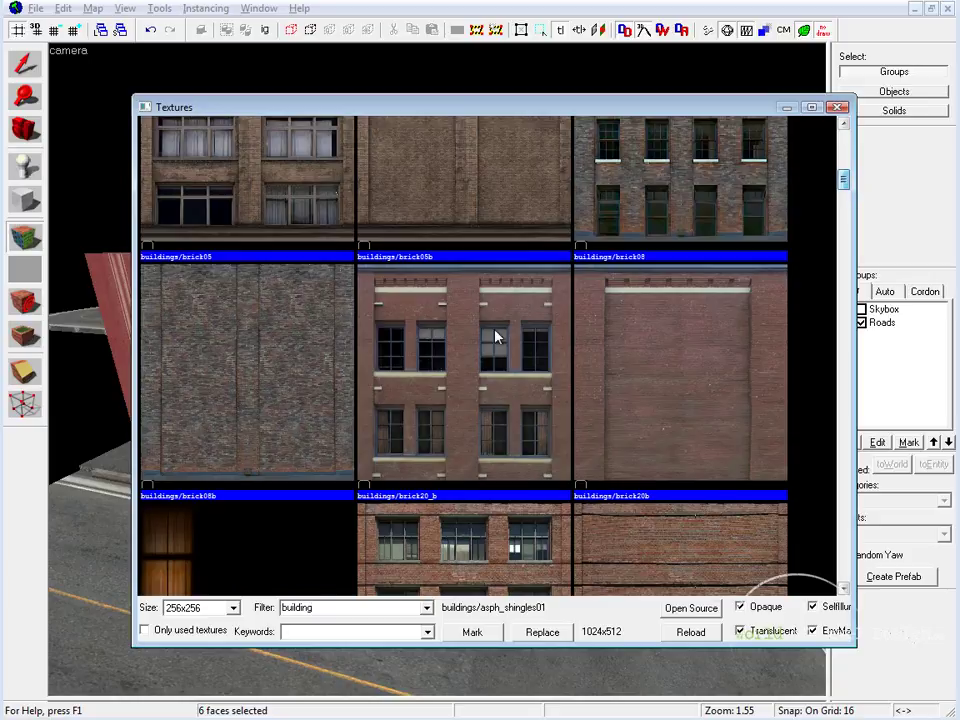
double_click(497, 336)
- Fit the brick texture to the front face and wrap it around the corner onto the adjoining face, justified left
click(381, 349)
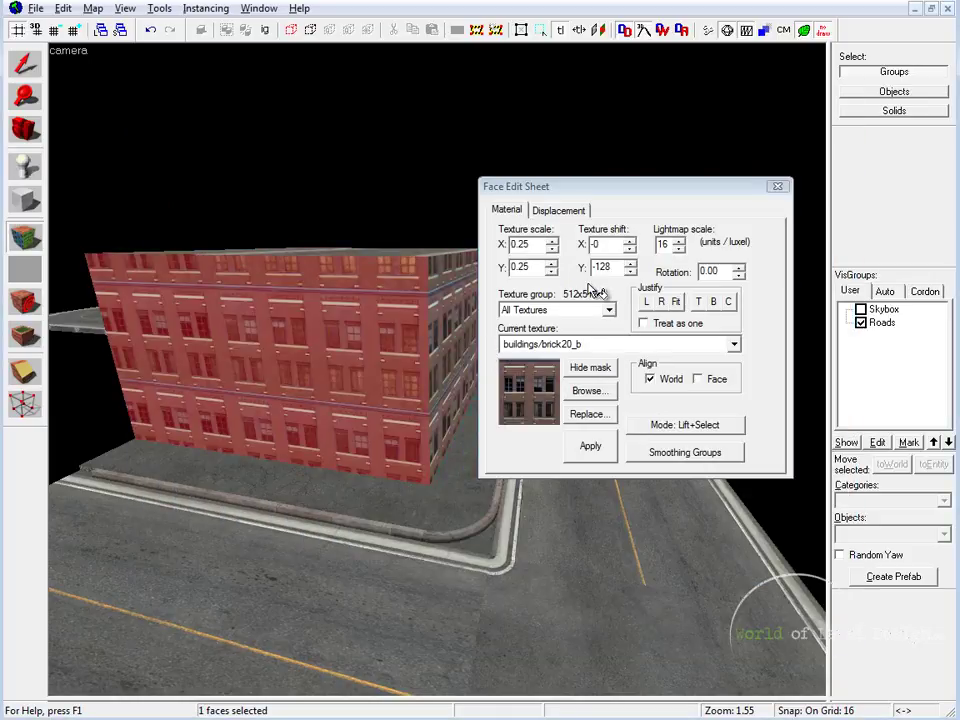
click(676, 302)
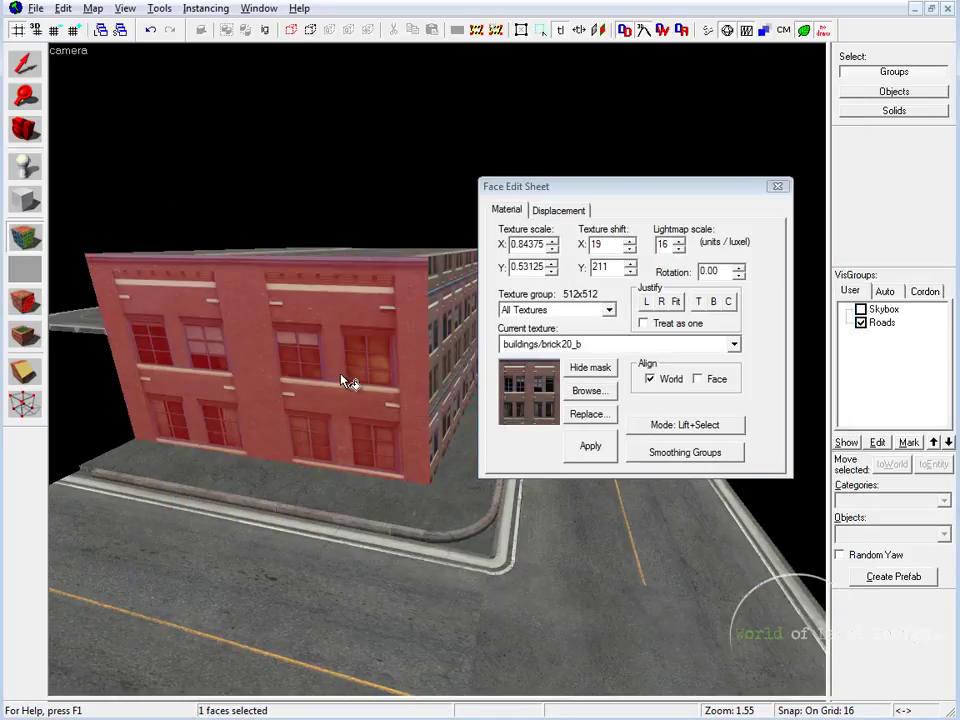
key(z)
key(w)
key(d)
key(s)
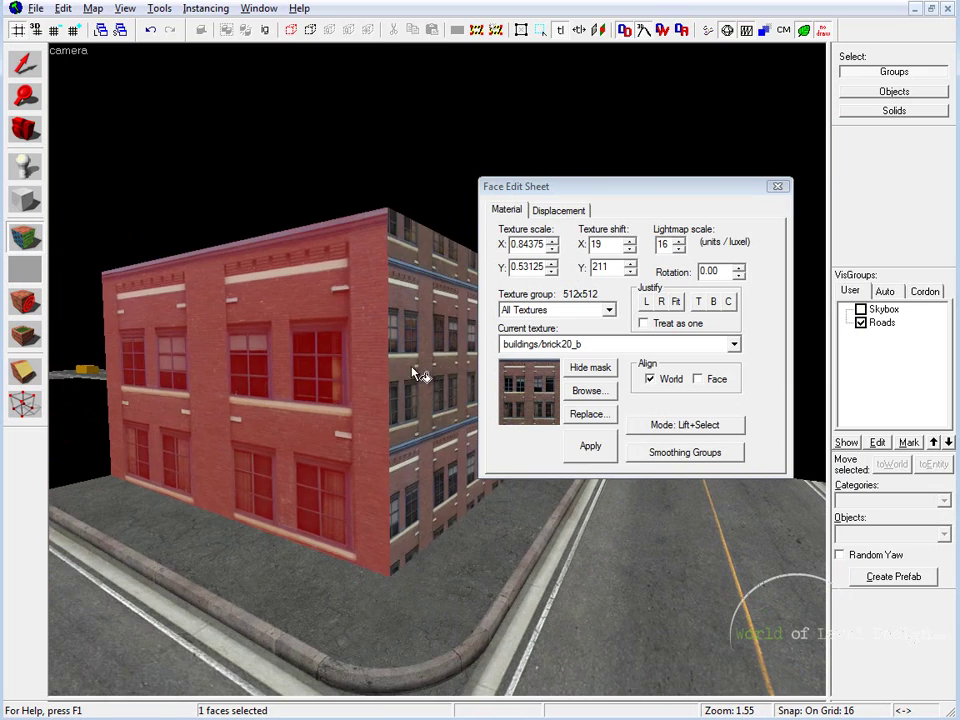
alt+right_click(460, 338)
click(413, 340)
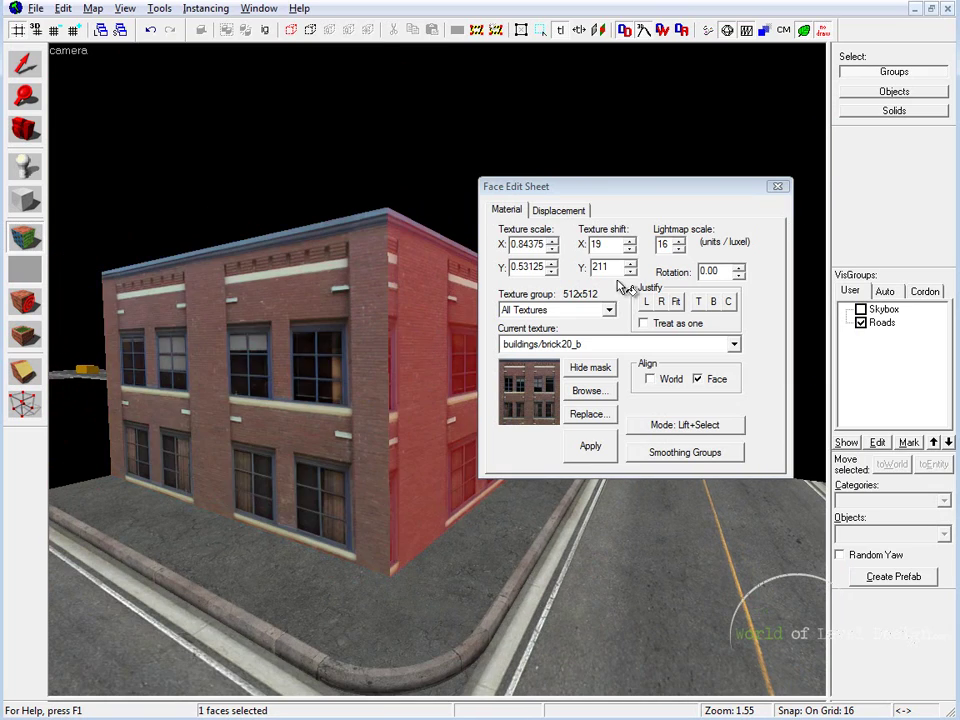
click(649, 302)
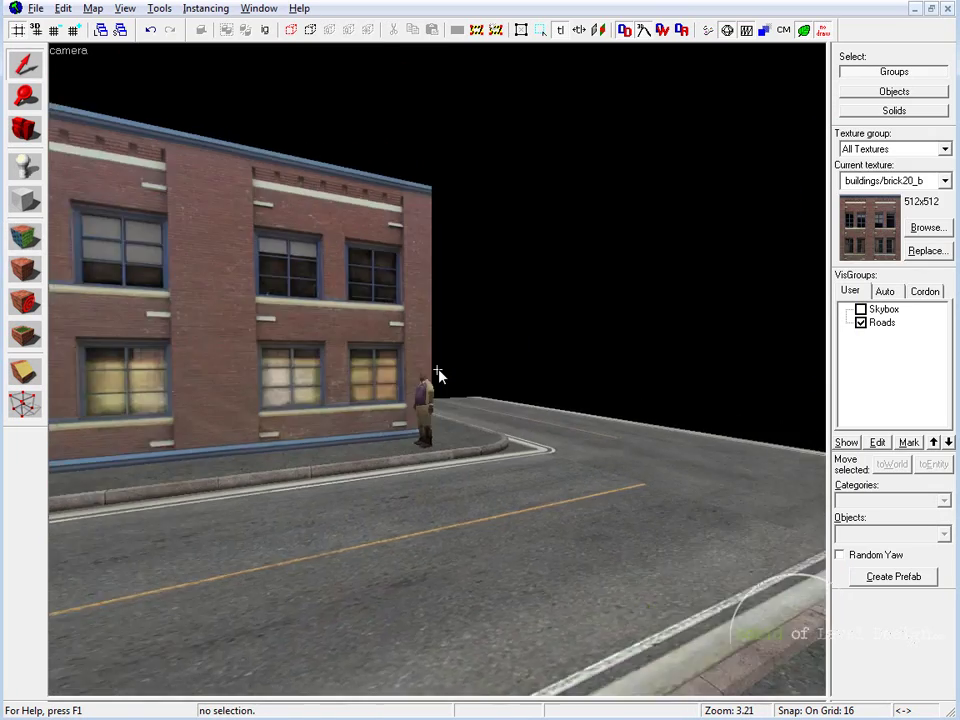
- Select the sidewalk and curb group beside the building to check what it contains, and clear the selection
key(w)
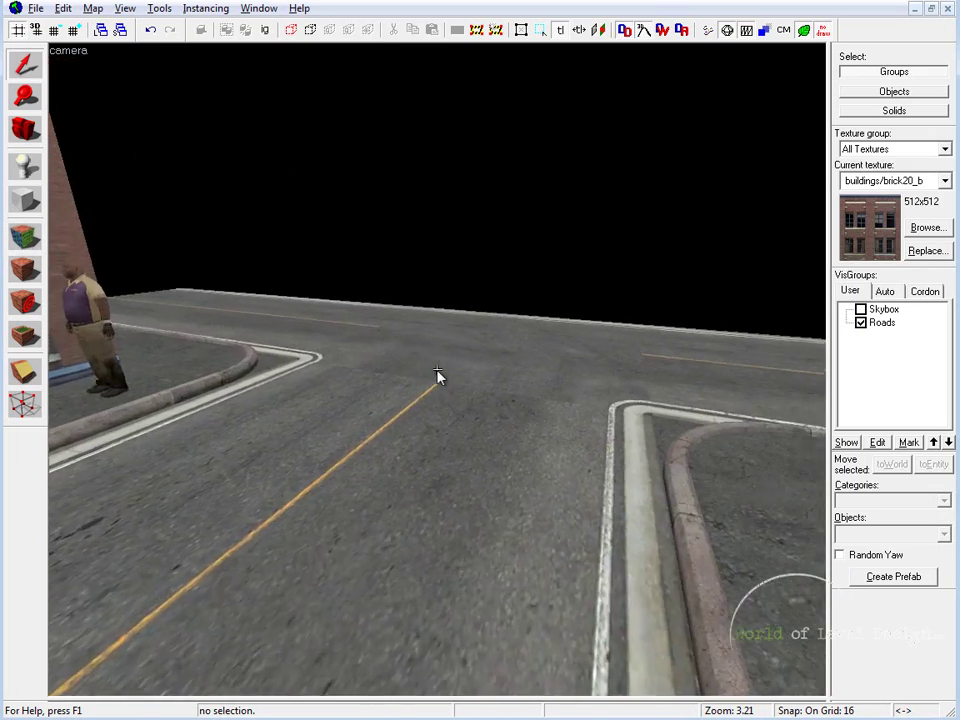
key(z)
click(341, 355)
key(z)
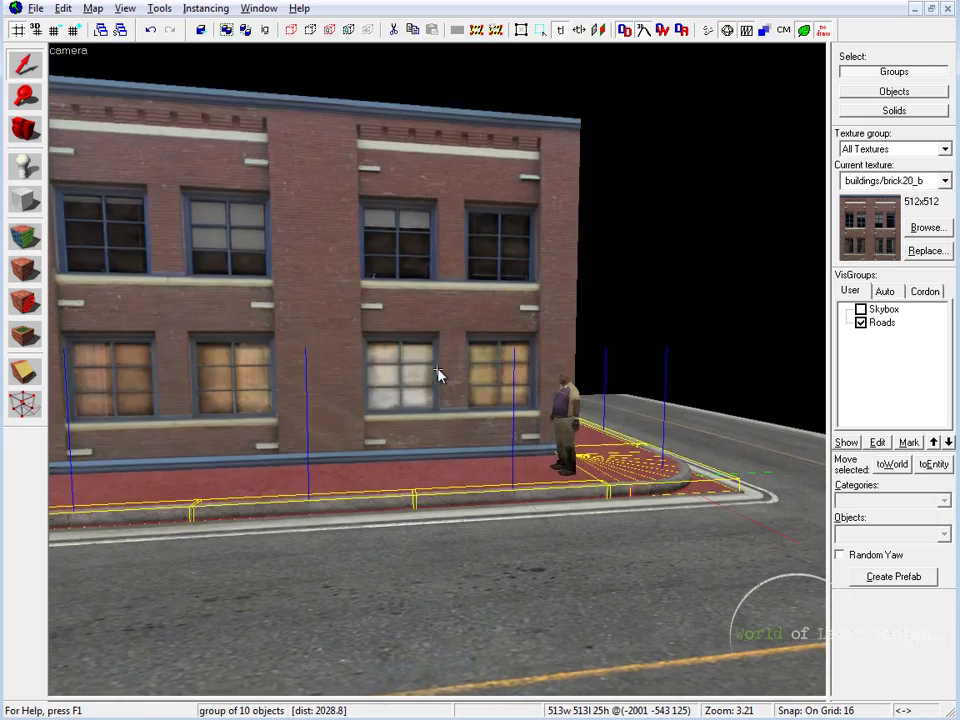
key(z)
click(679, 214)
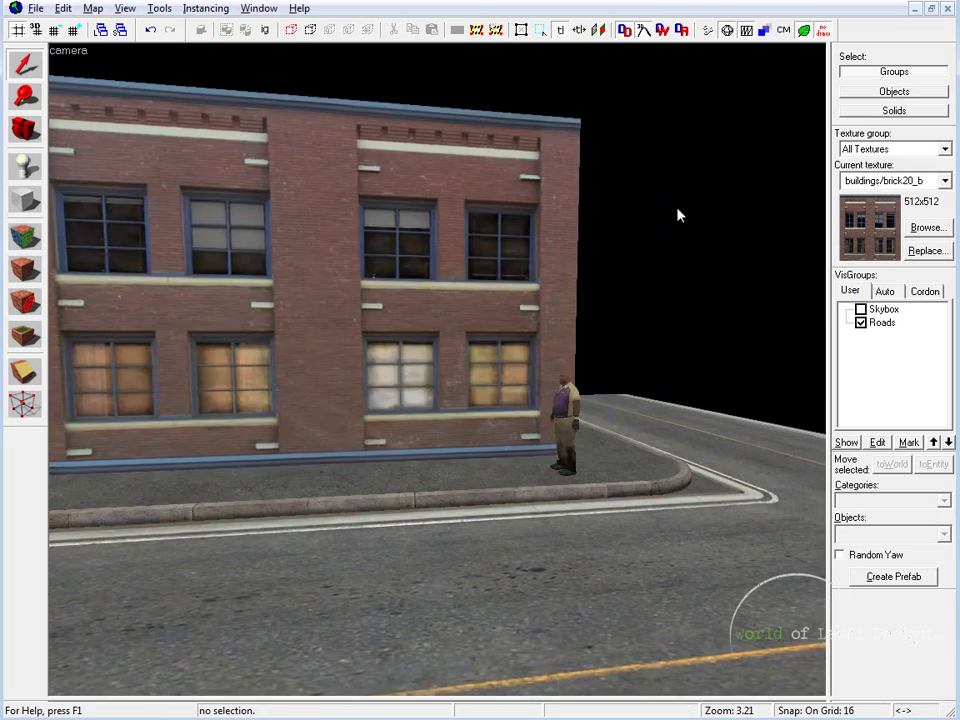
- Examine the sidewalk, curbs and brick building from several angles, comparing their scale with the character at the corner
key(z)
key(w)
key(s)
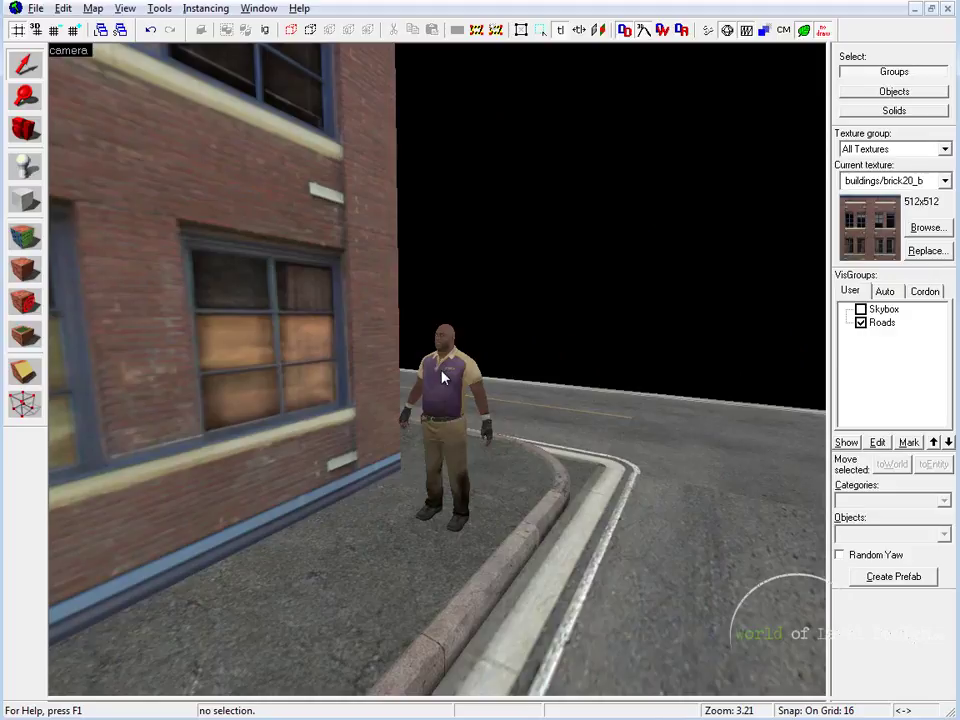
key(d)
key(w)
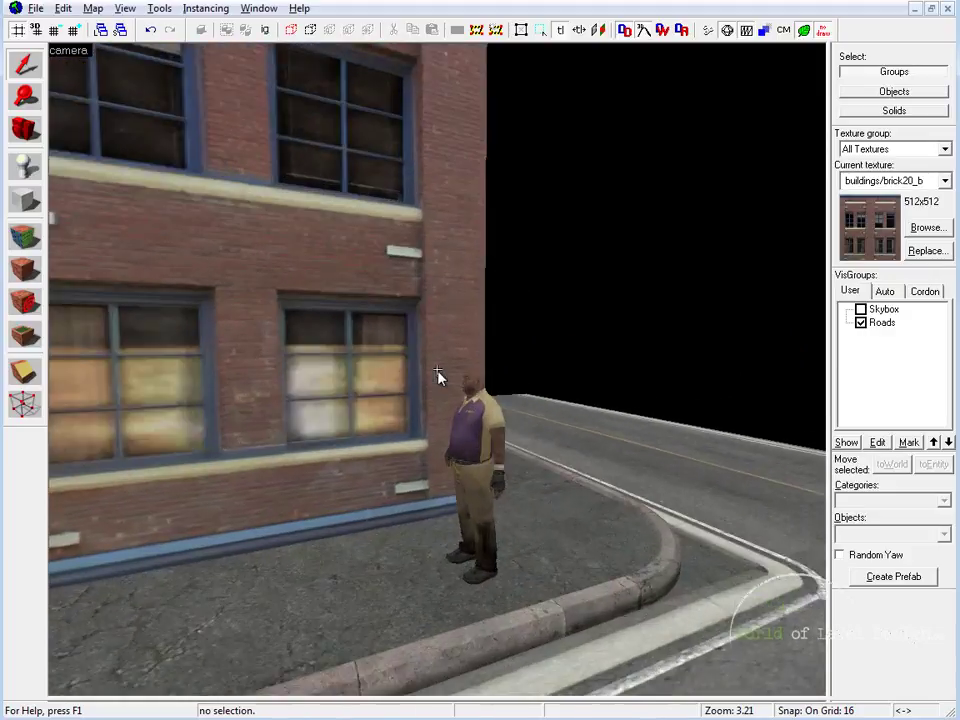
key(d)
key(Down)
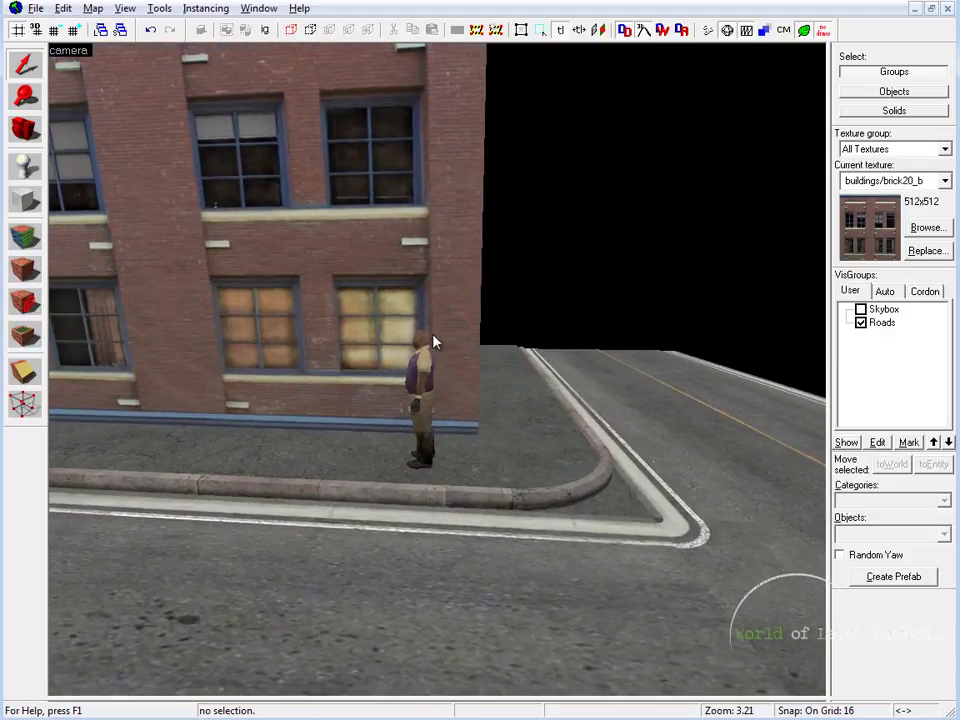
key(Down)
key(Right)
key(Up)
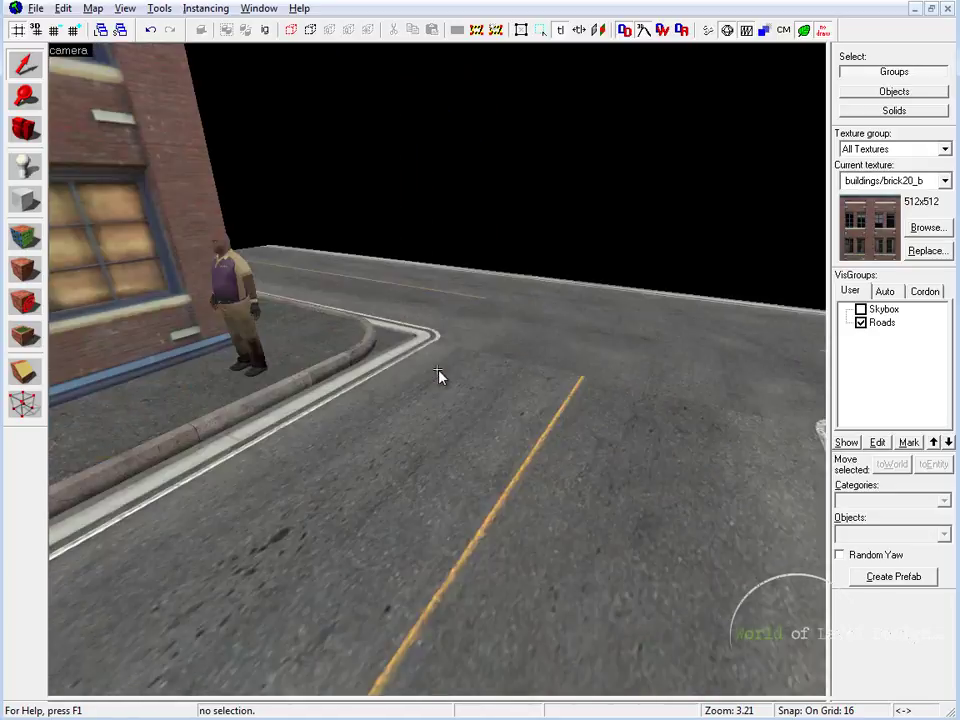
key(Down)
key(Left)
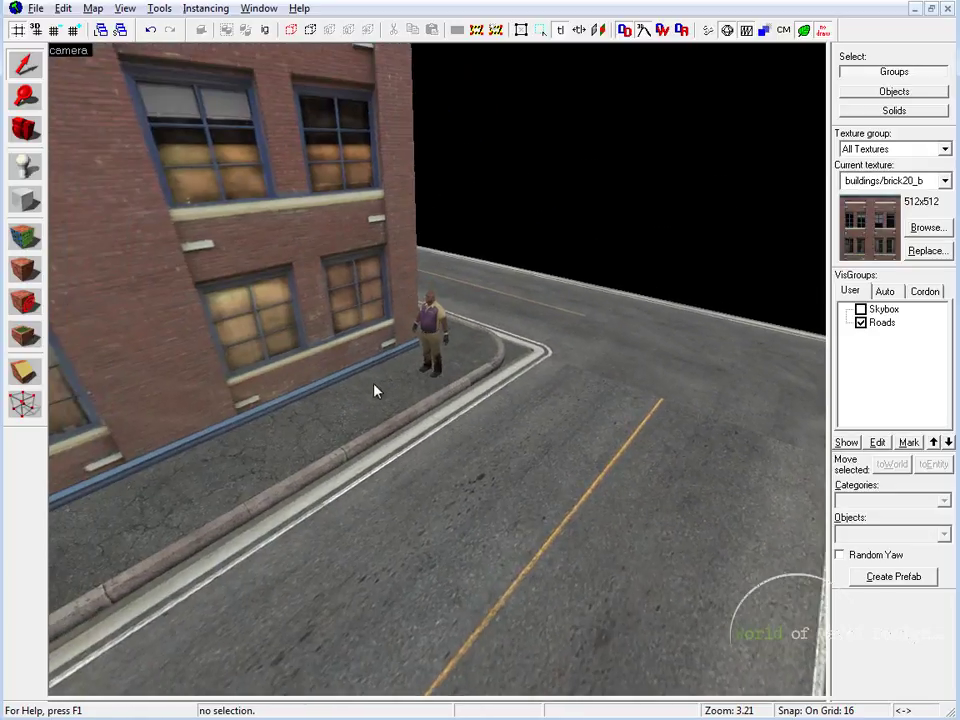
- Select the sidewalk group along the building's base and view its full extent from farther back
click(280, 452)
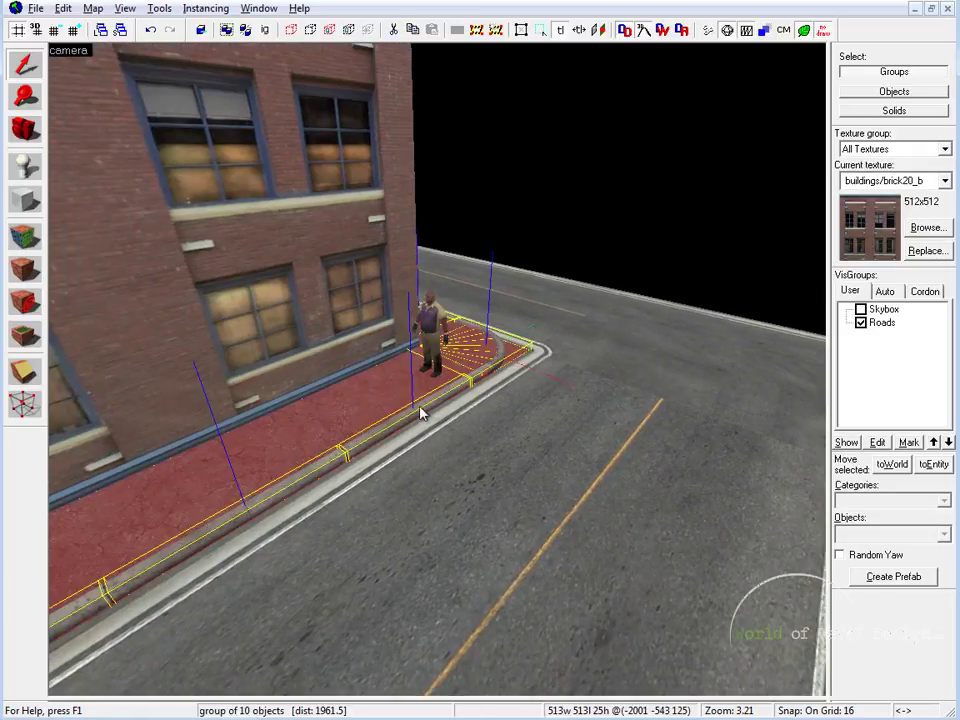
key(z)
key(s)
key(z)
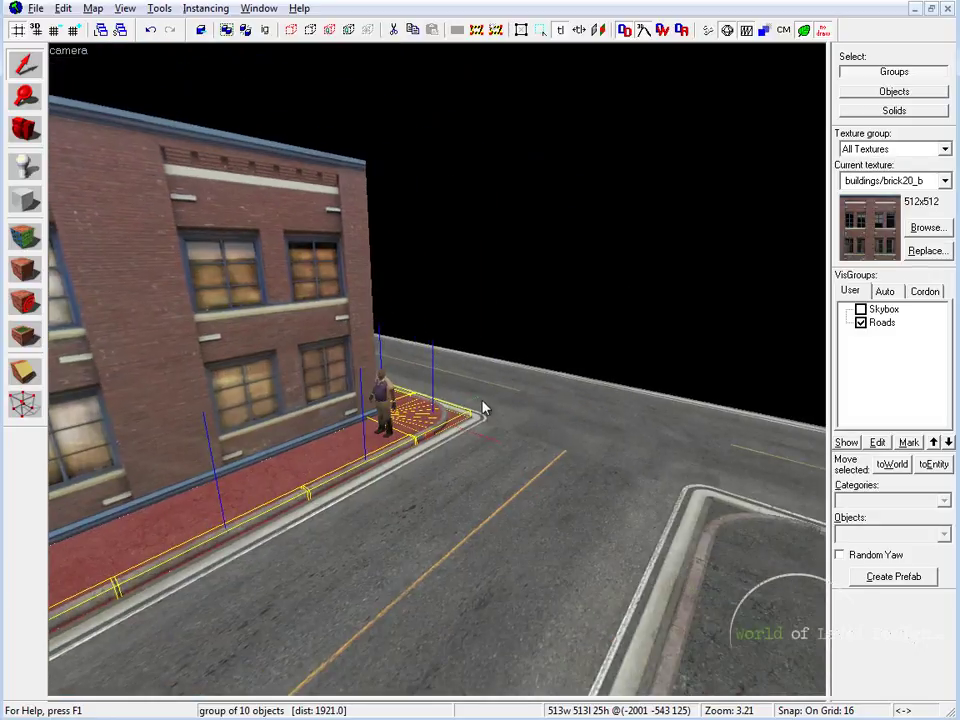
key(Page_Down)
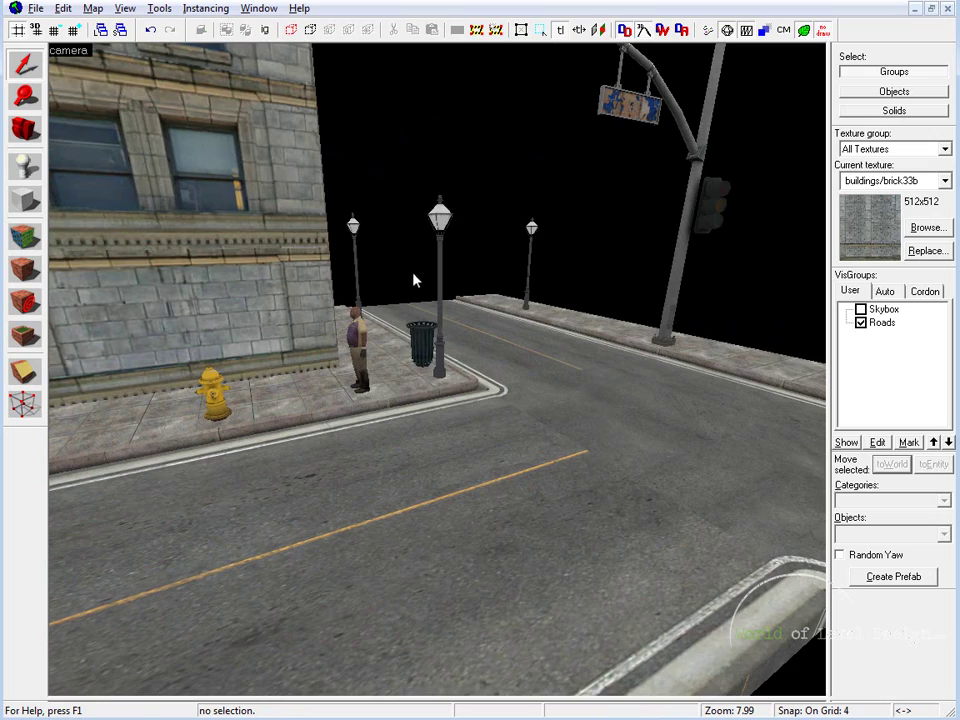
- Select the rounded corner sidewalk prop beneath the lamp post and trash can, and inspect its curved curb up close
key(Up)
key(Up)
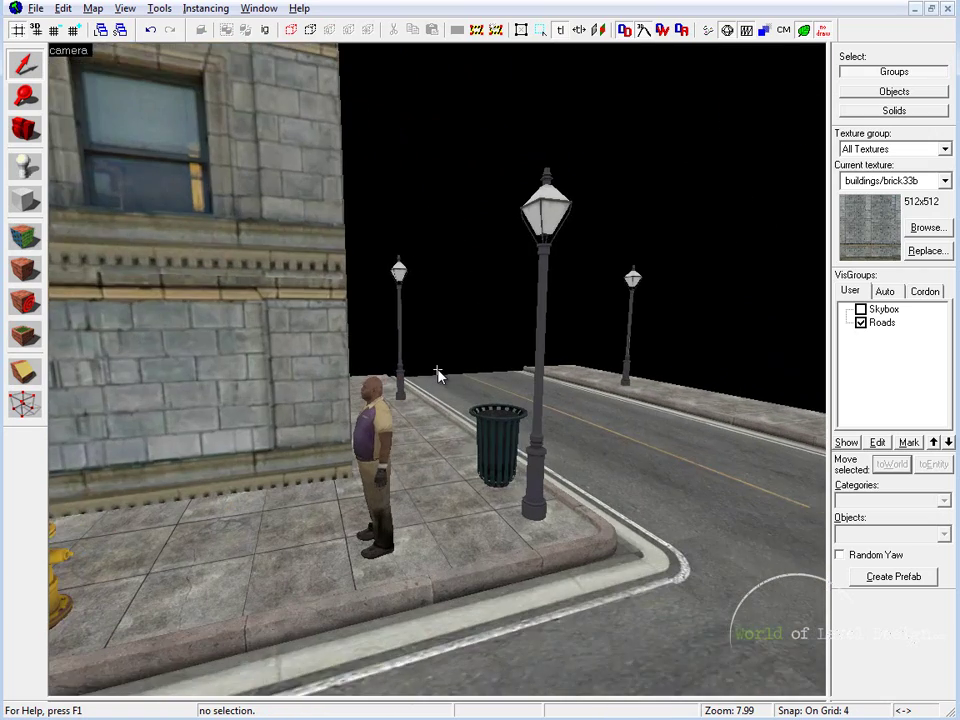
key(Right)
key(s)
key(z)
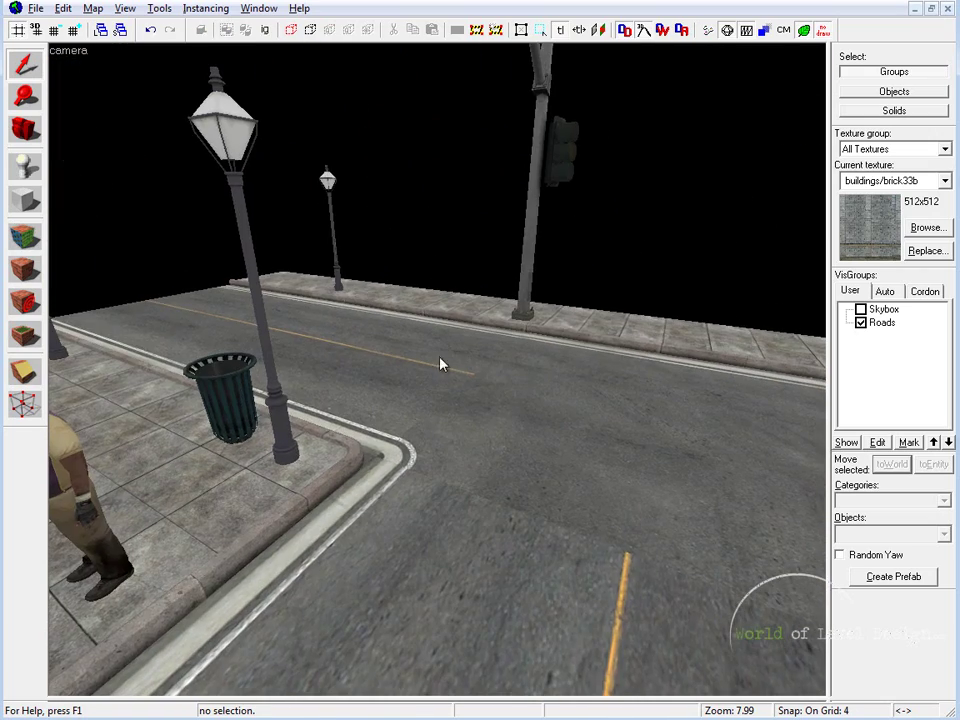
key(Left)
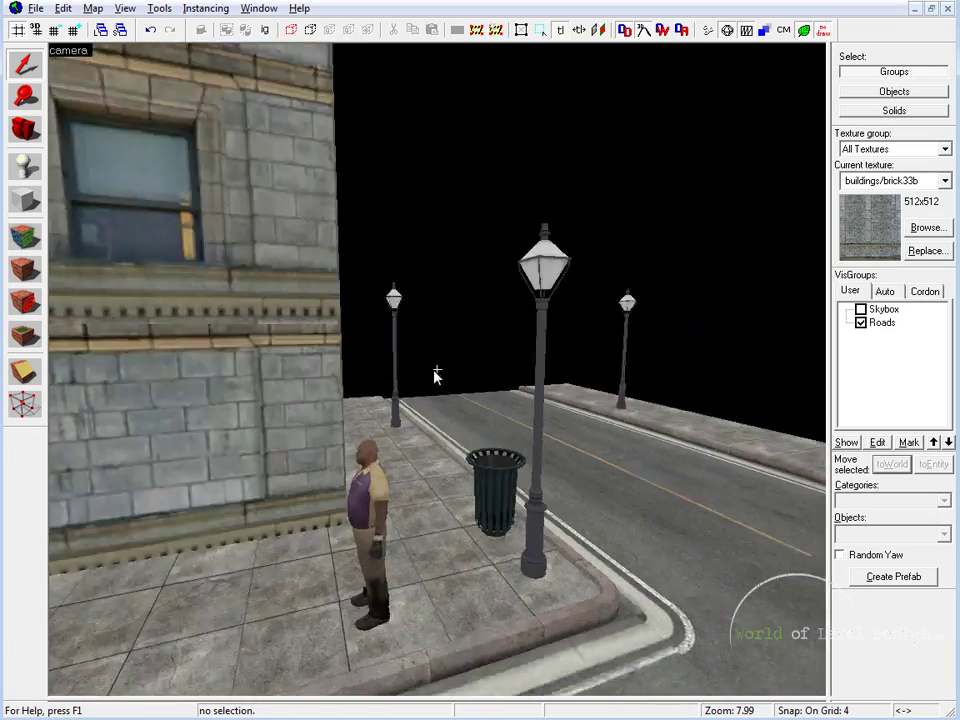
key(Up)
click(447, 438)
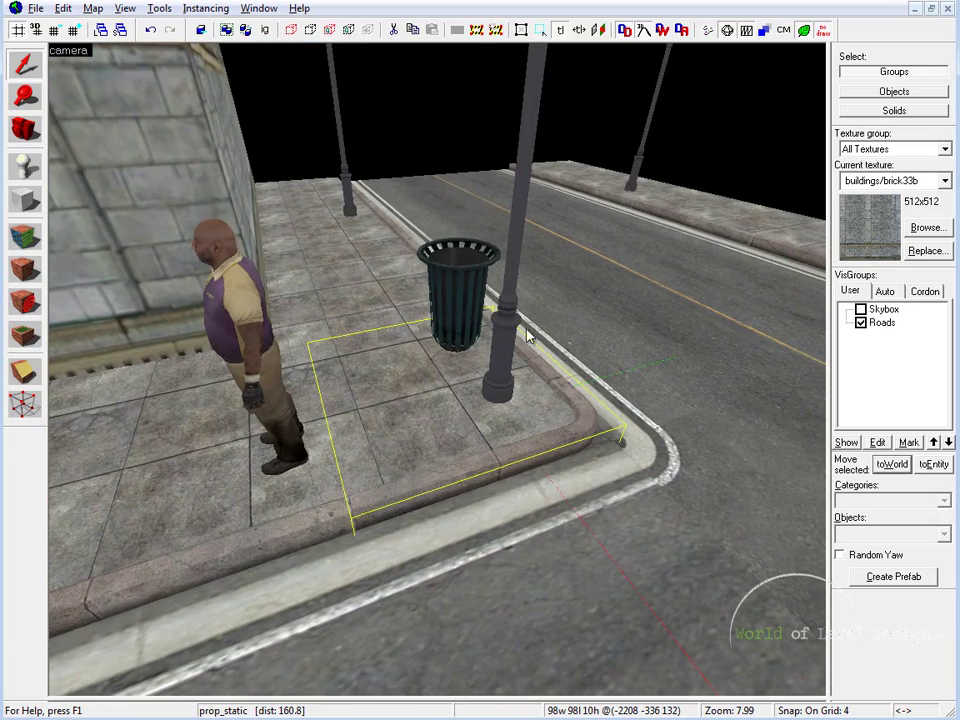
key(Up)
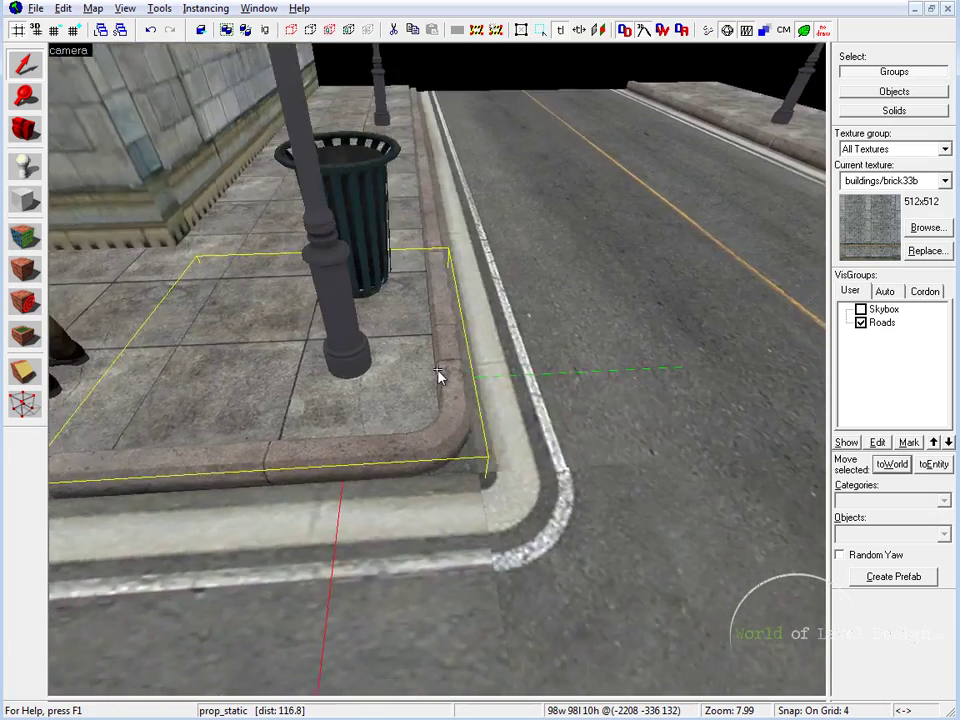
key(d)
key(z)
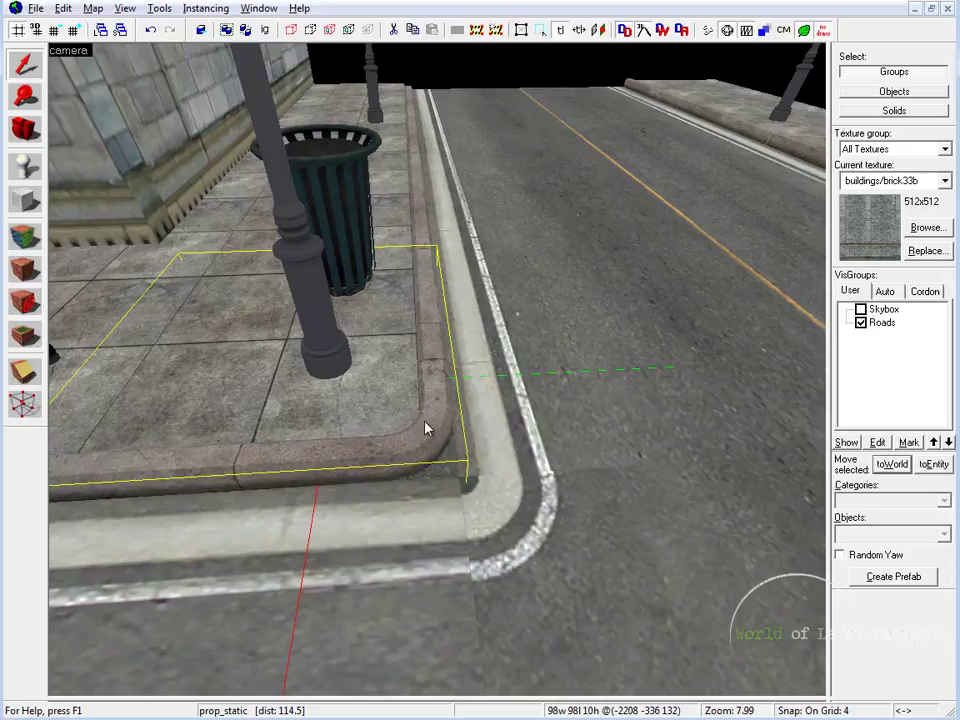
- Select in turn the block beneath the corner curb and the sidewalk slabs along the building's two sides to check how they meet
click(446, 462)
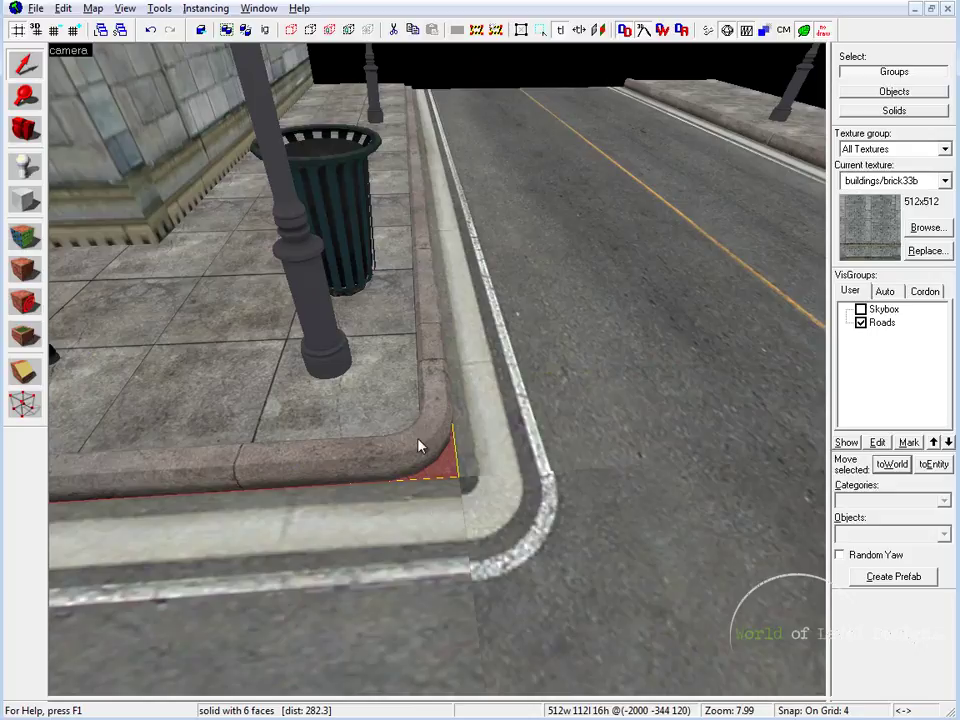
key(z)
key(s)
key(z)
click(438, 296)
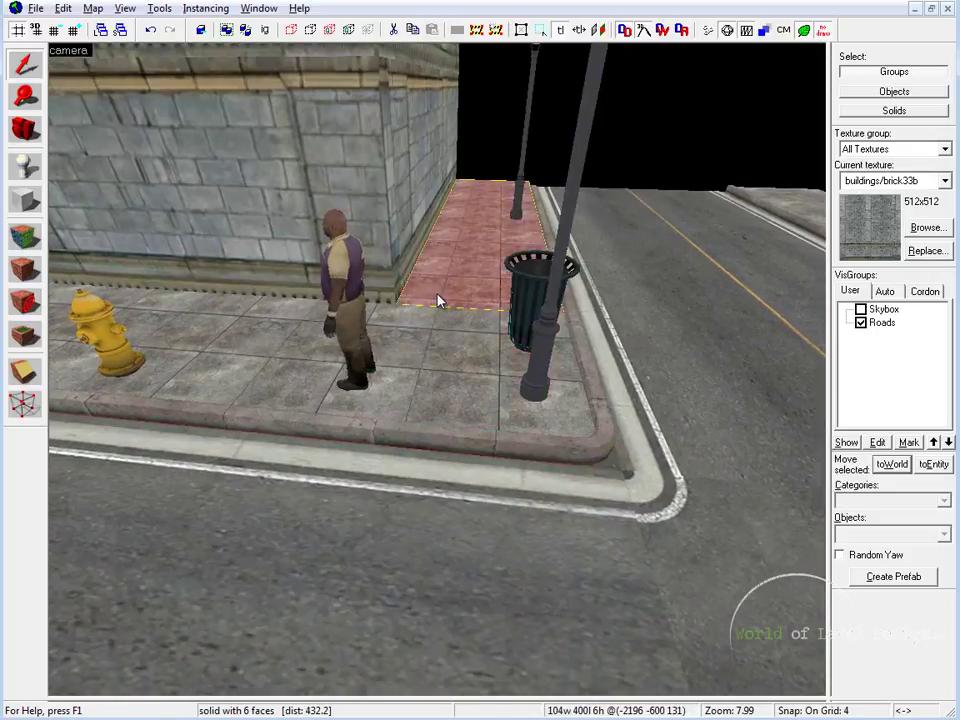
click(253, 349)
key(z)
key(a)
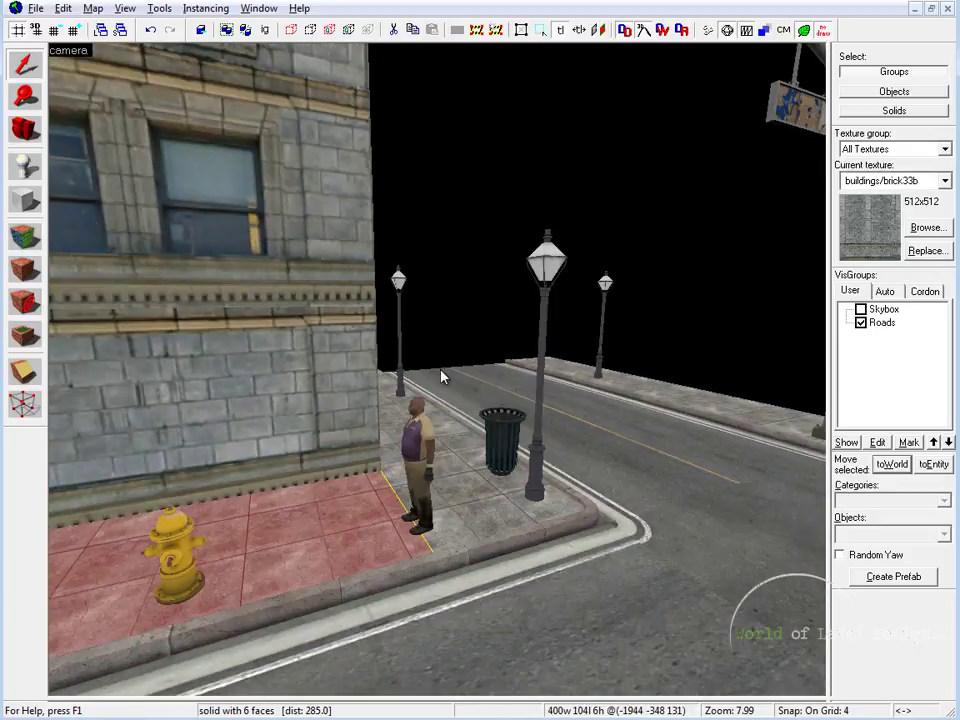
- Select the building's upper-storey block to check its extent, and clear the selection
click(544, 274)
click(327, 301)
key(z)
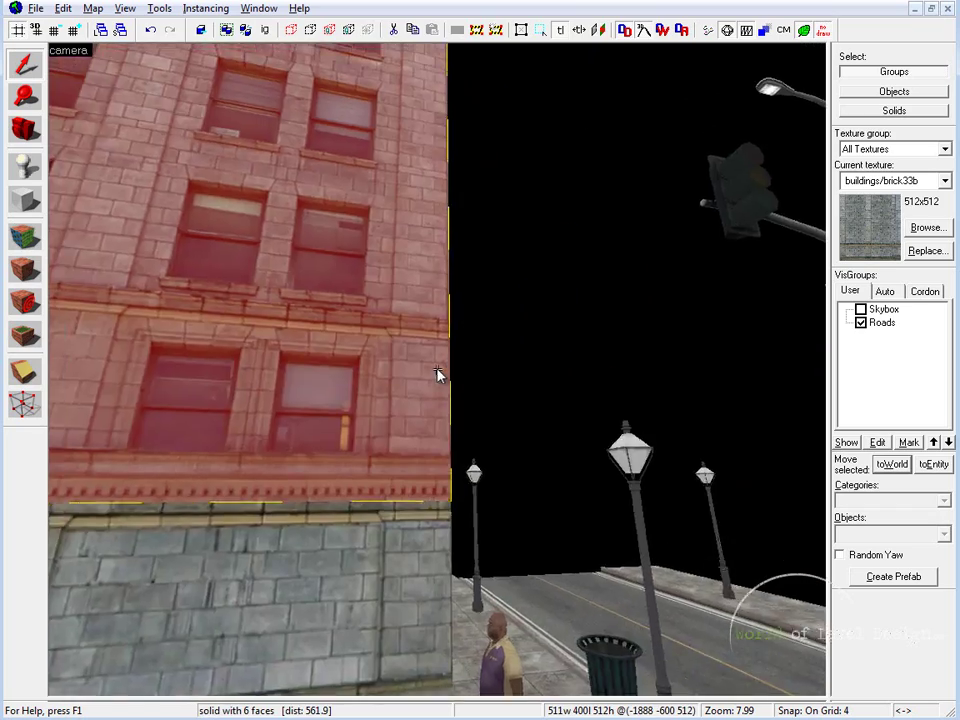
key(z)
click(570, 329)
- Examine the rounded curb corner beside the lamp post from close to ground level
key(z)
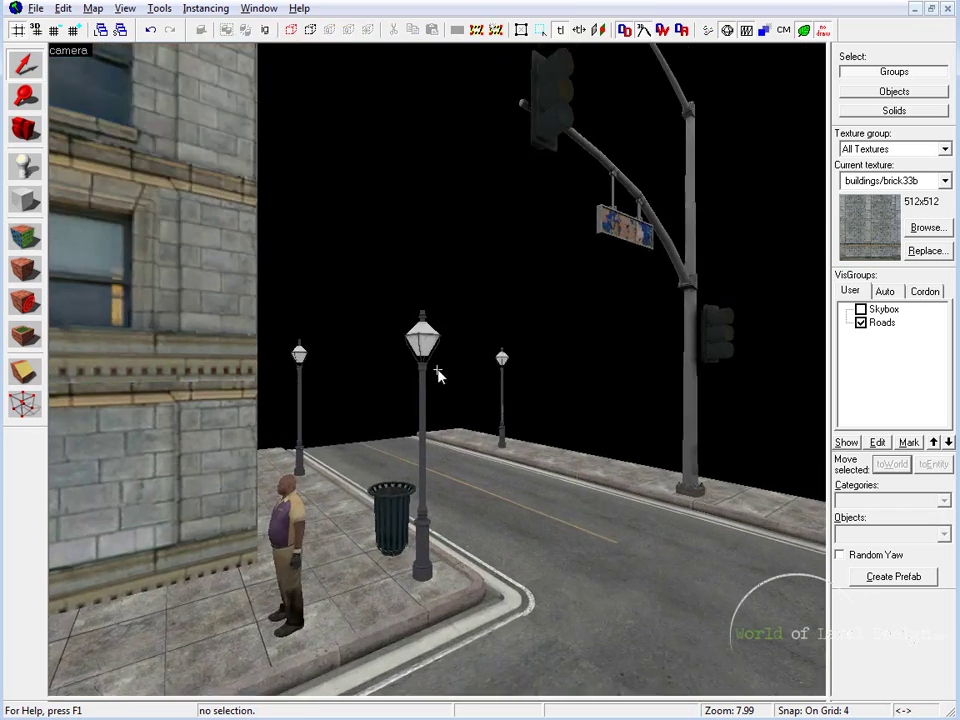
key(s)
key(w)
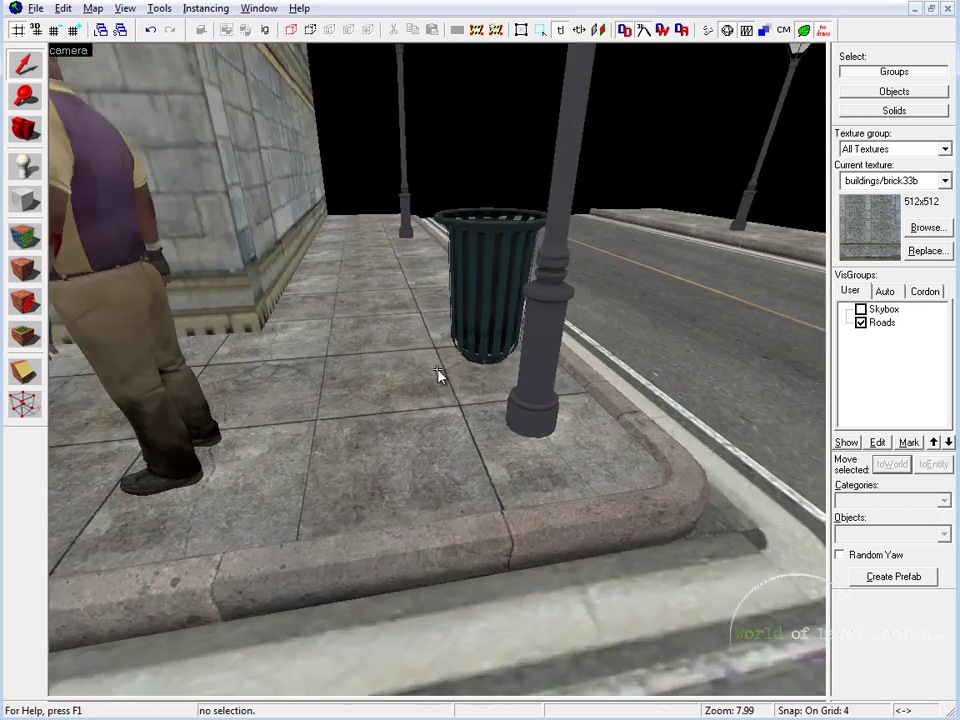
key(d)
key(z)
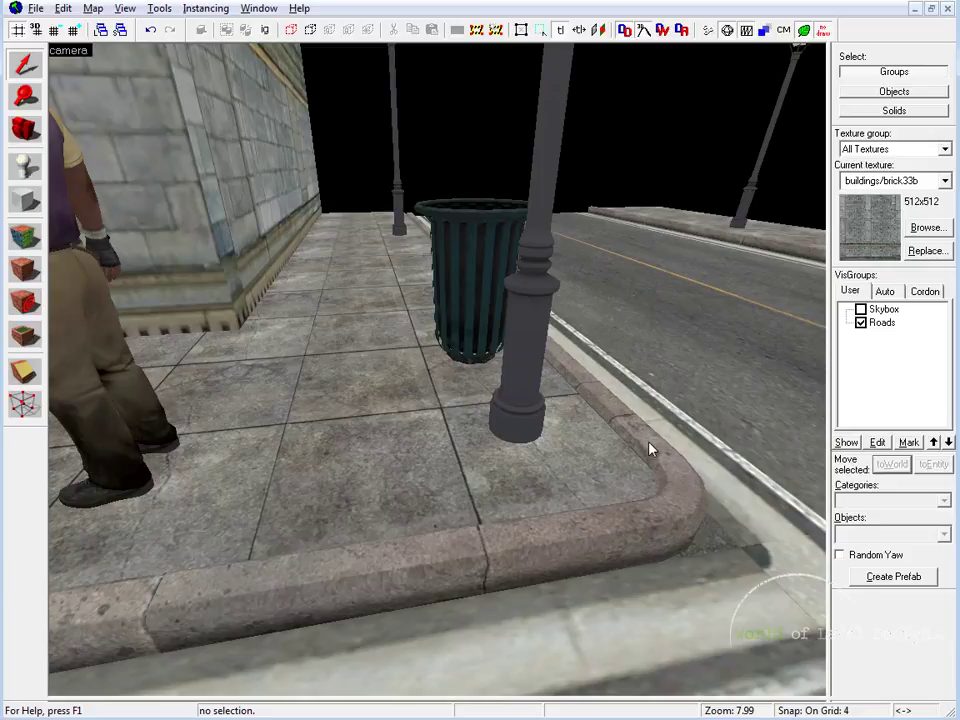